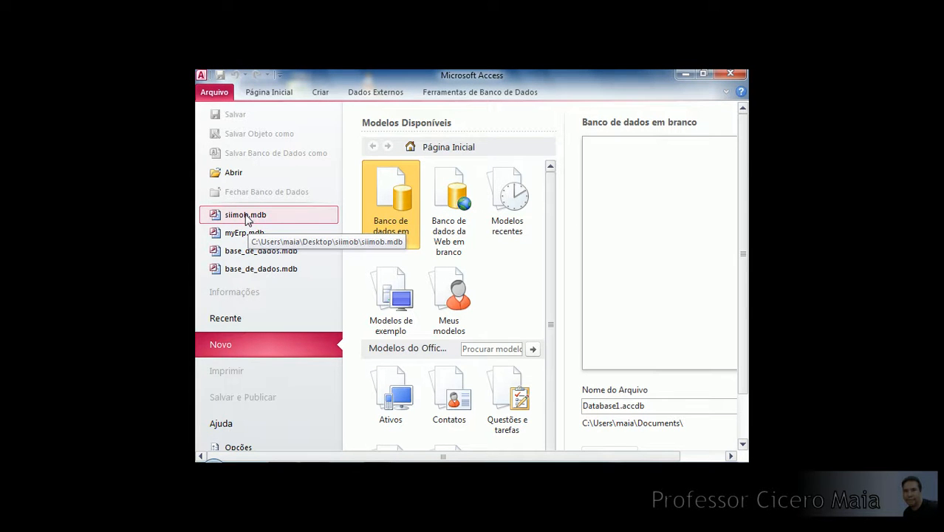
Open the siimob.mdb database and display the frm_cliente form, moving its window near the top of the workspace.
{"action": "left_click", "coordinate": [246, 215]}
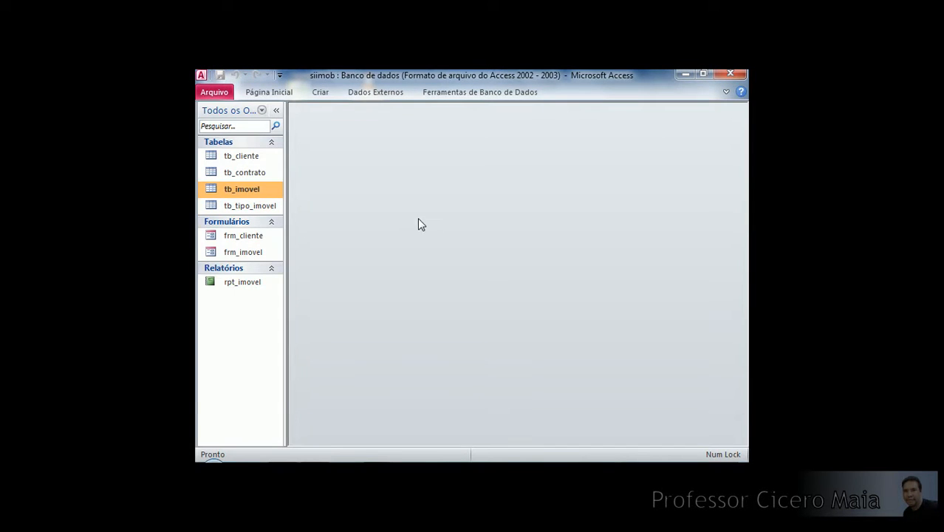
{"action": "left_click", "coordinate": [237, 238]}
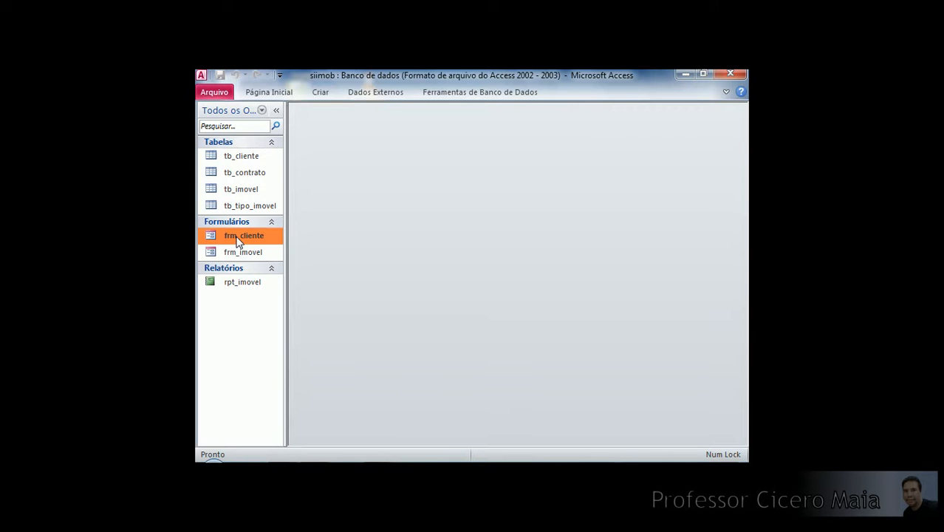
{"action": "double_click", "coordinate": [238, 237]}
{"action": "left_click_drag", "start_coordinate": [502, 133], "coordinate": [519, 158]}
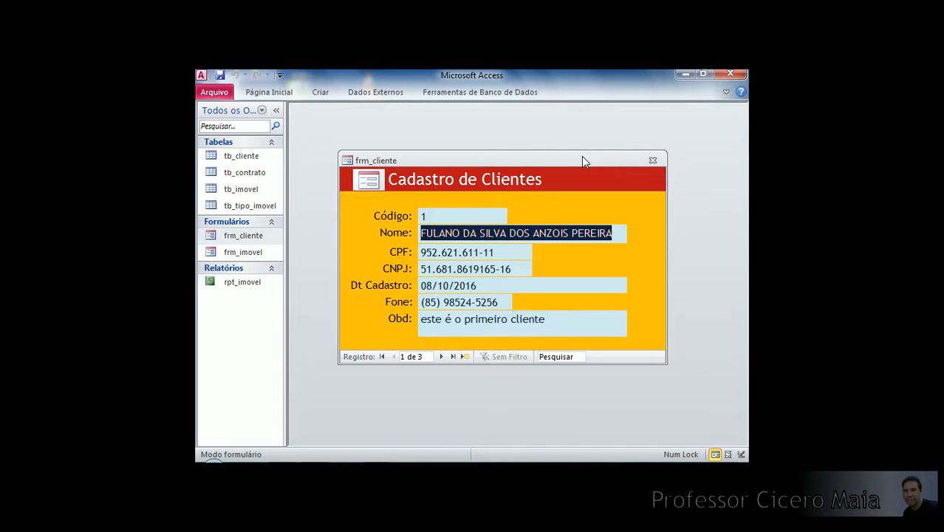
{"action": "left_click_drag", "start_coordinate": [600, 162], "coordinate": [562, 120]}
Open the frm_imovel form and browse its property records.
{"action": "double_click", "coordinate": [275, 253]}
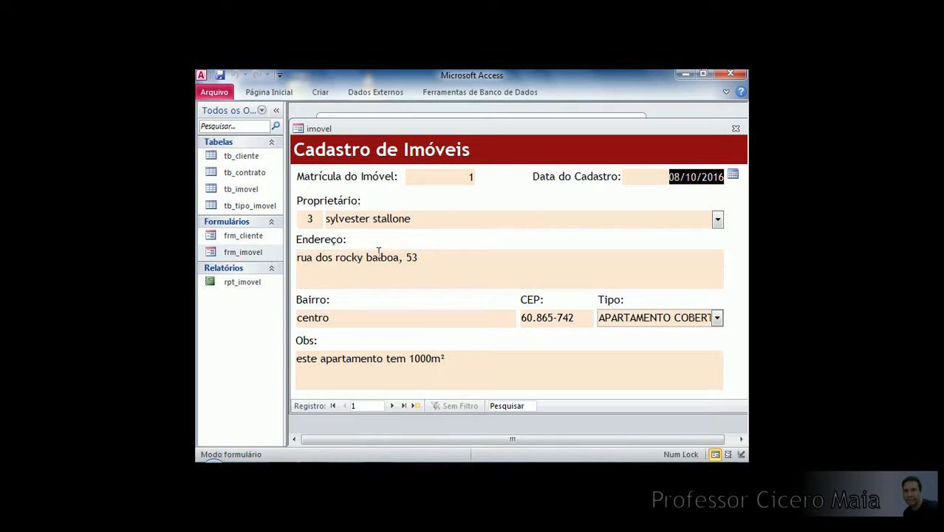
{"action": "left_click_drag", "start_coordinate": [285, 144], "coordinate": [272, 144]}
{"action": "left_click_drag", "start_coordinate": [596, 131], "coordinate": [603, 136]}
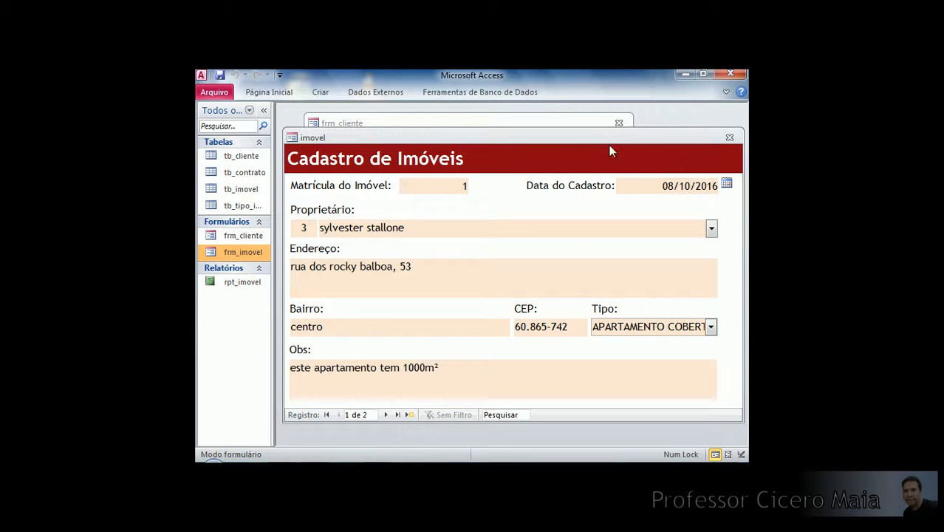
{"action": "left_click", "coordinate": [389, 414]}
{"action": "left_click", "coordinate": [339, 415]}
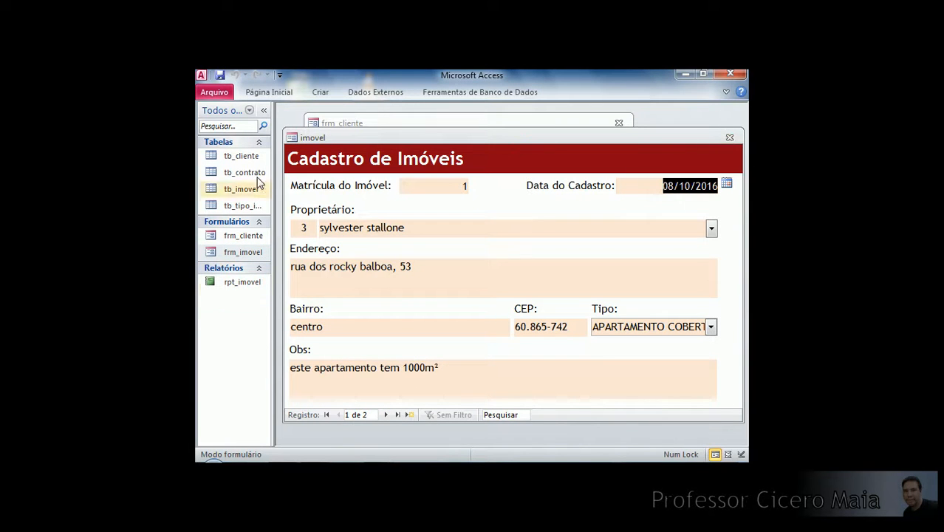
Open the rpt_imovel report and enlarge its window to view the full property listing.
{"action": "double_click", "coordinate": [242, 283]}
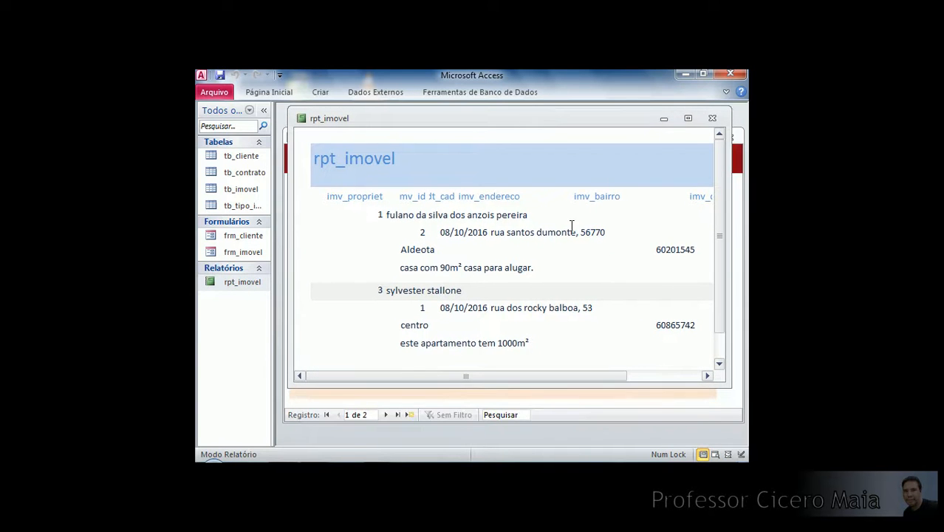
{"action": "left_click_drag", "start_coordinate": [718, 386], "coordinate": [720, 431]}
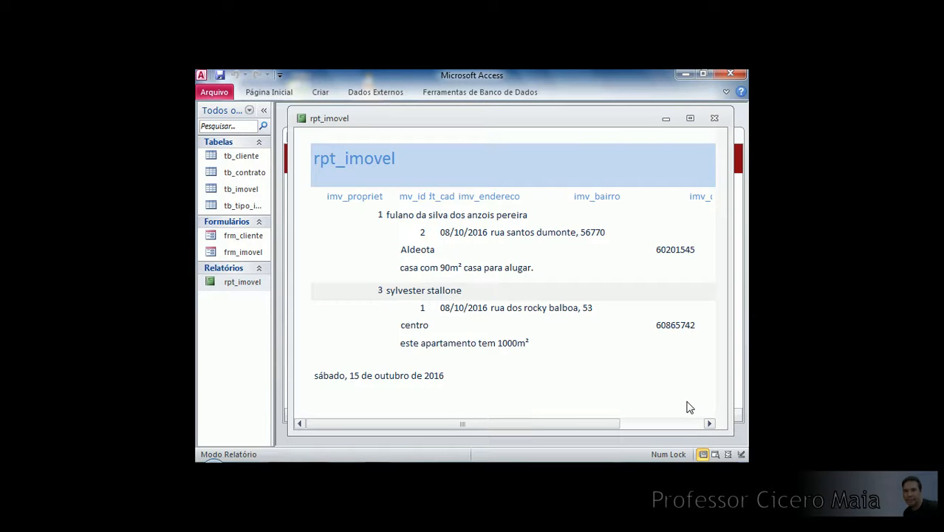
{"action": "mouse_move", "coordinate": [590, 425]}
{"action": "left_mouse_down"}
{"action": "mouse_move", "coordinate": [690, 427]}
{"action": "mouse_move", "coordinate": [578, 426]}
{"action": "left_mouse_up"}
Close the rpt_imovel report and both the property and client forms.
{"action": "left_click", "coordinate": [714, 118]}
{"action": "left_click", "coordinate": [728, 138]}
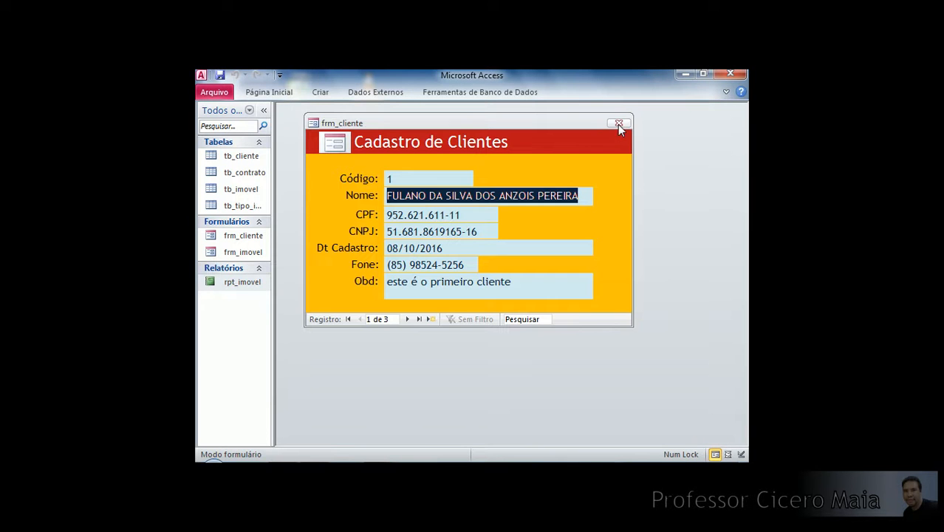
{"action": "left_click_drag", "start_coordinate": [557, 125], "coordinate": [560, 126]}
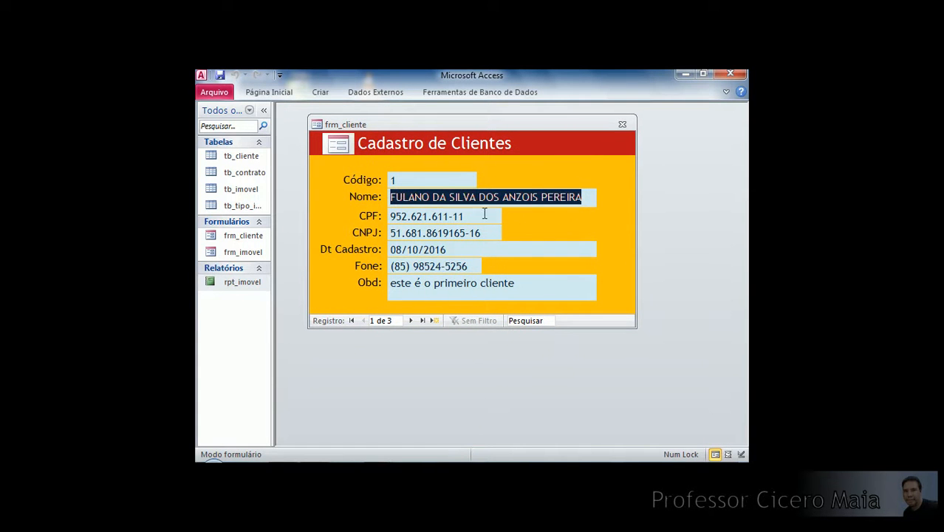
{"action": "left_click", "coordinate": [622, 124]}
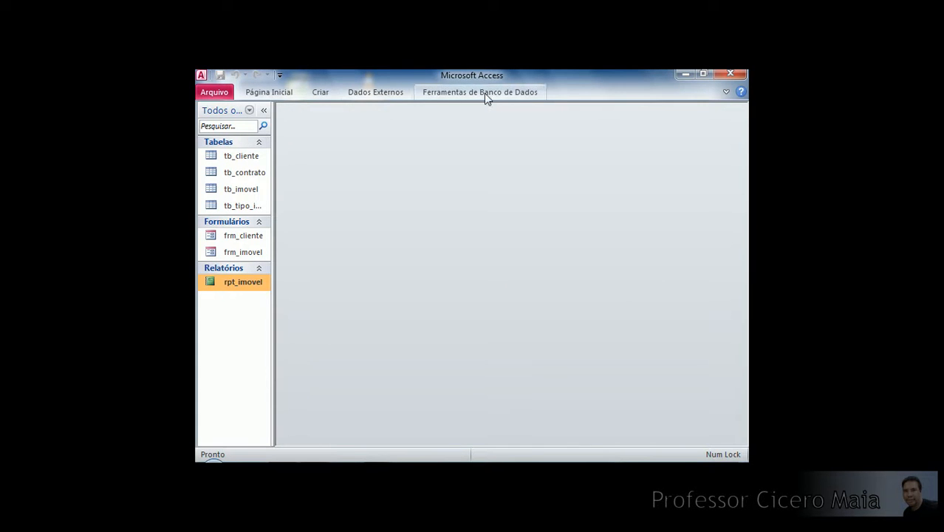
Create a new blank form in Design view and maximize its window.
{"action": "left_click", "coordinate": [278, 93]}
{"action": "left_click", "coordinate": [322, 93]}
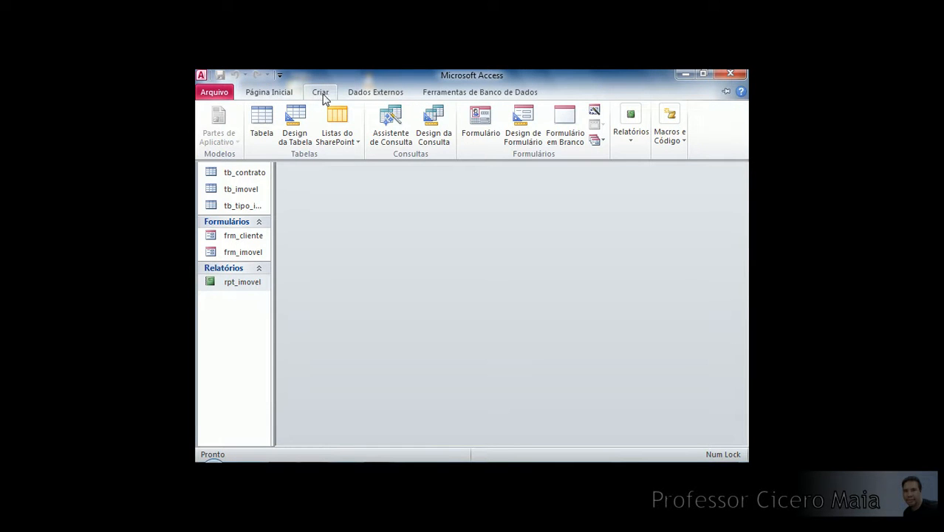
{"action": "left_click", "coordinate": [325, 93]}
{"action": "left_click", "coordinate": [326, 91]}
{"action": "left_click", "coordinate": [529, 144]}
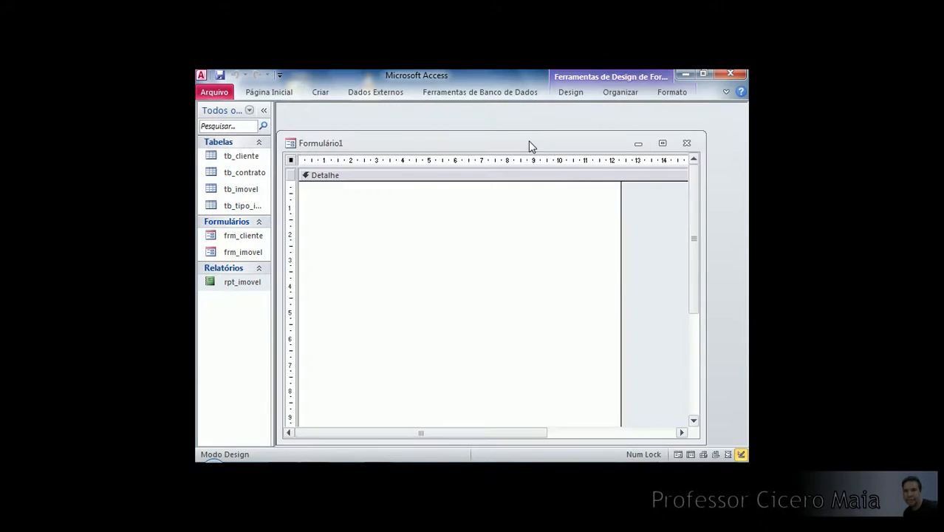
{"action": "left_click", "coordinate": [662, 133]}
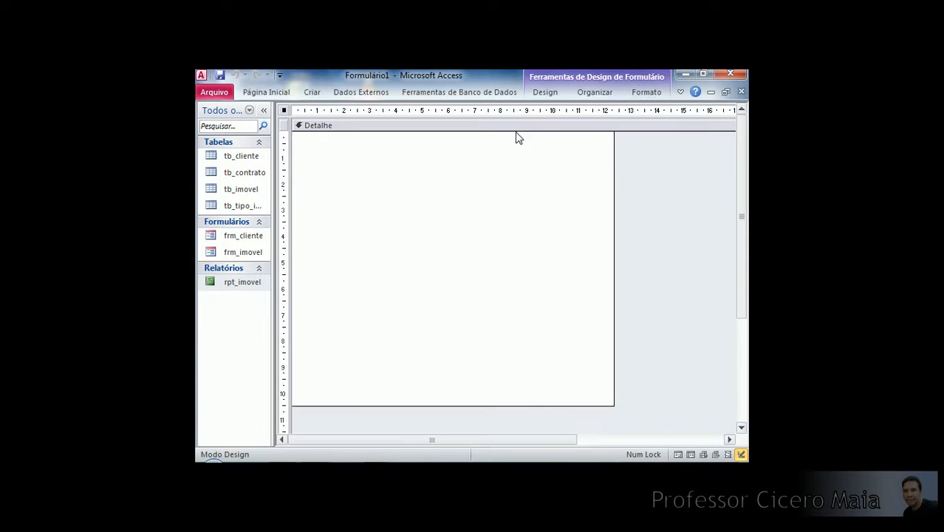
Show the new form's property sheet and collapse the navigation pane.
{"action": "double_click", "coordinate": [656, 166]}
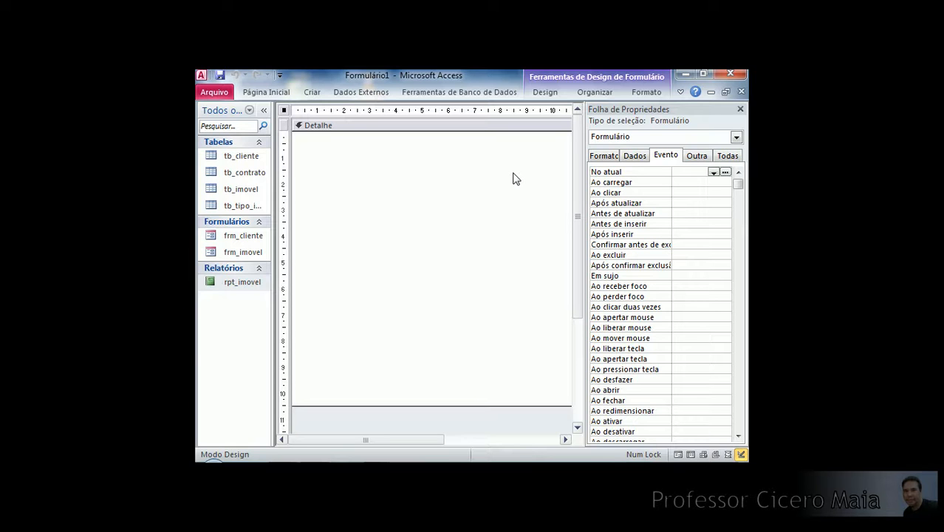
{"action": "left_click", "coordinate": [264, 110]}
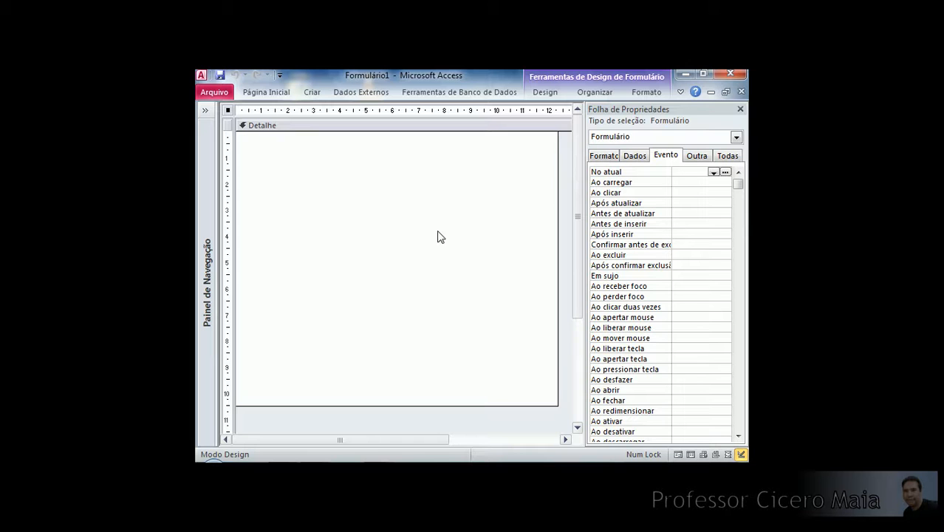
Resize the form's detail section to about 13 cm wide and 8.4 cm high, and narrow the property sheet's name column.
{"action": "left_click_drag", "start_coordinate": [557, 405], "coordinate": [427, 351]}
{"action": "left_click_drag", "start_coordinate": [488, 441], "coordinate": [377, 442]}
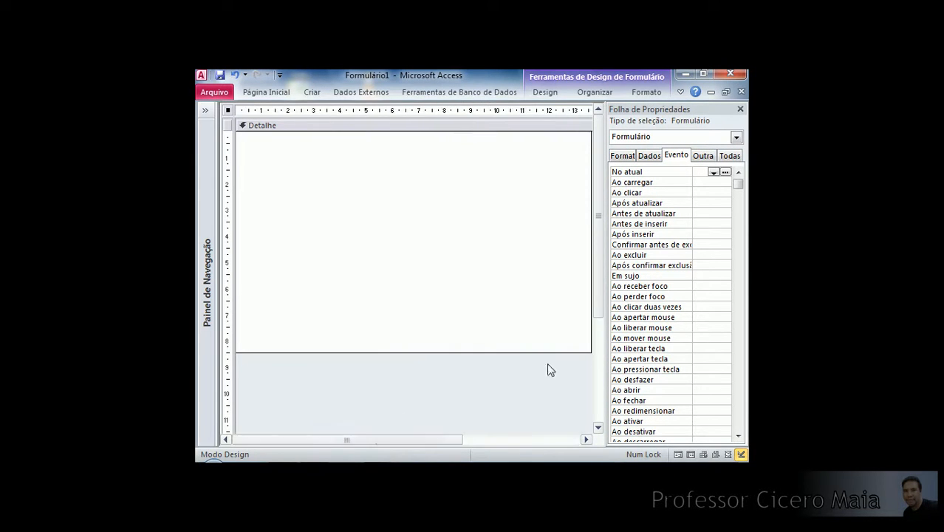
{"action": "left_click_drag", "start_coordinate": [590, 350], "coordinate": [578, 351]}
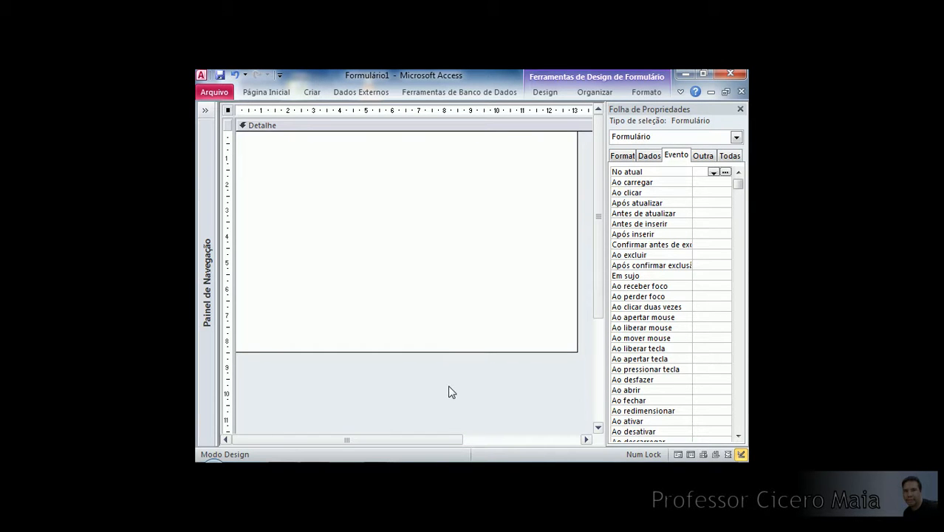
{"action": "left_click_drag", "start_coordinate": [692, 171], "coordinate": [670, 171]}
Add a text box about 4.2 cm wide and 1 cm high near the top of the detail section.
{"action": "left_click", "coordinate": [404, 216]}
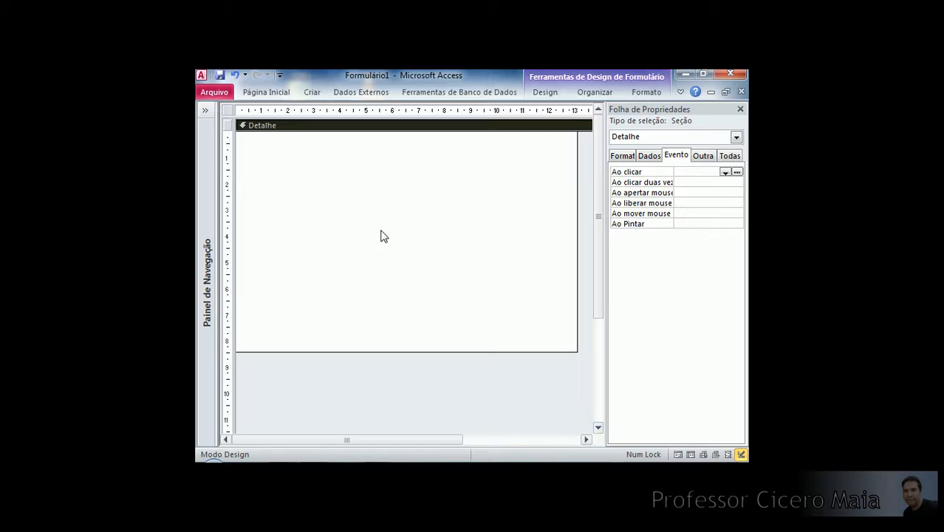
{"action": "double_click", "coordinate": [539, 92]}
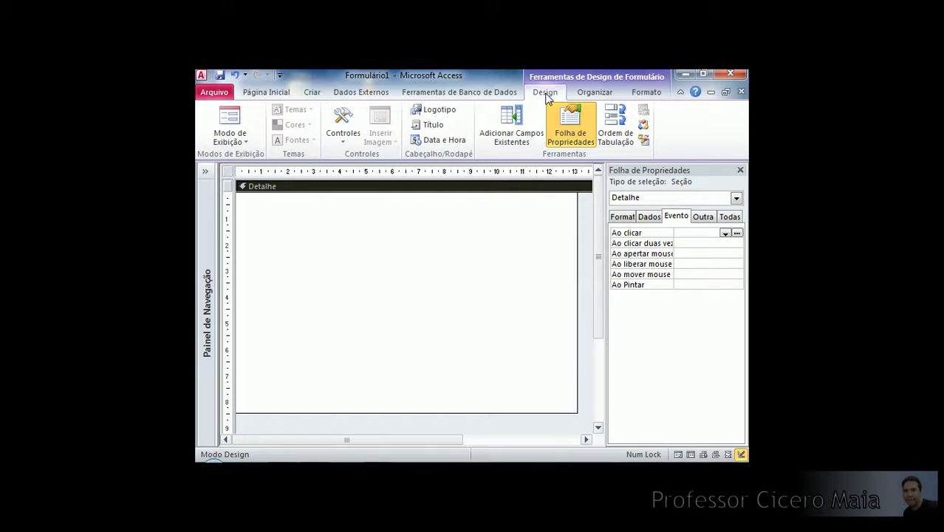
{"action": "left_click", "coordinate": [342, 142]}
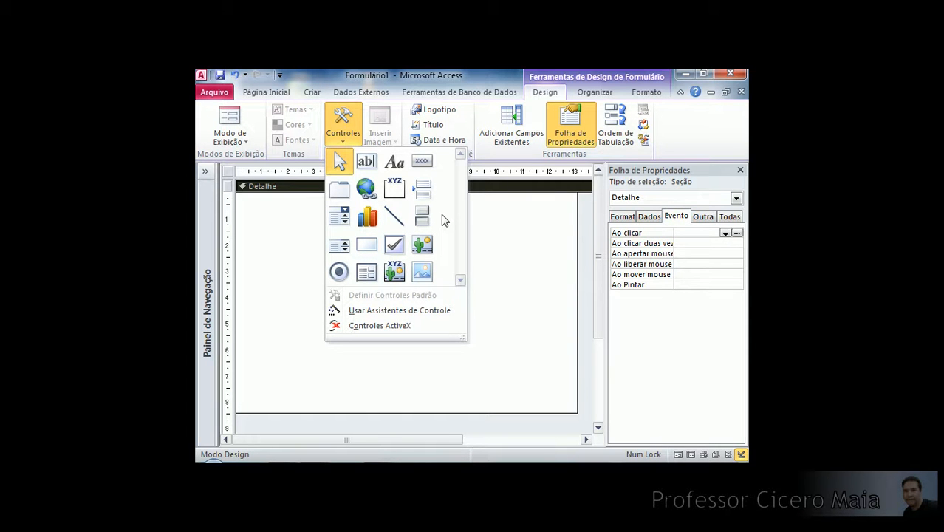
{"action": "left_click", "coordinate": [366, 162]}
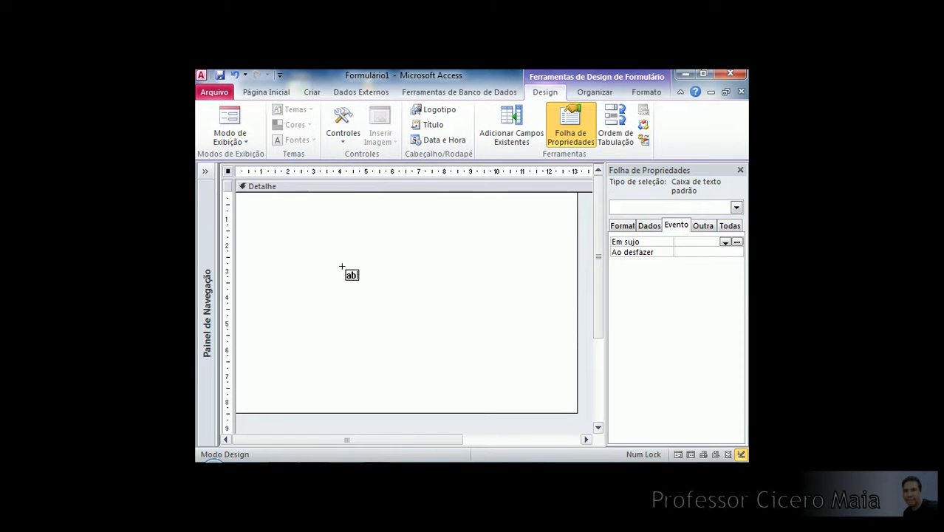
{"action": "left_click_drag", "start_coordinate": [355, 208], "coordinate": [464, 234]}
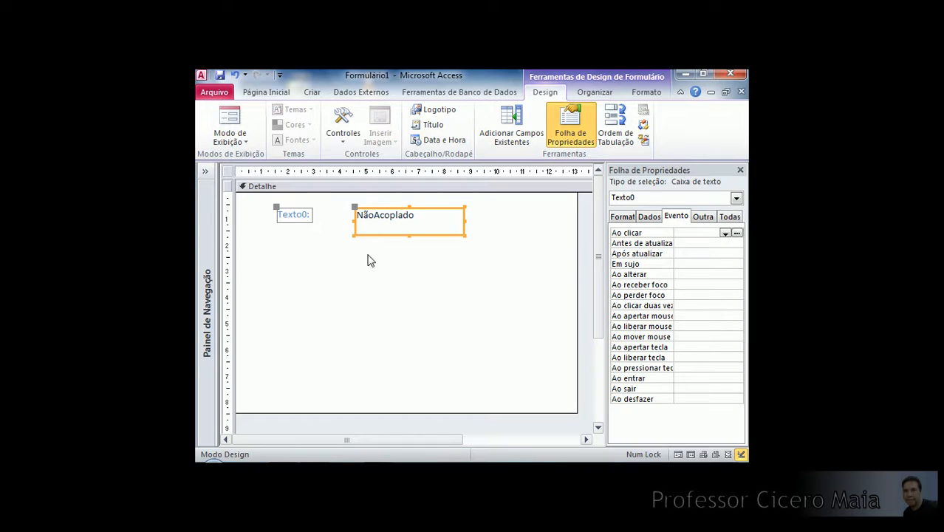
Enlarge the text box's label to about 3 cm wide and 1 cm high so it meets the text box.
{"action": "left_click", "coordinate": [341, 233]}
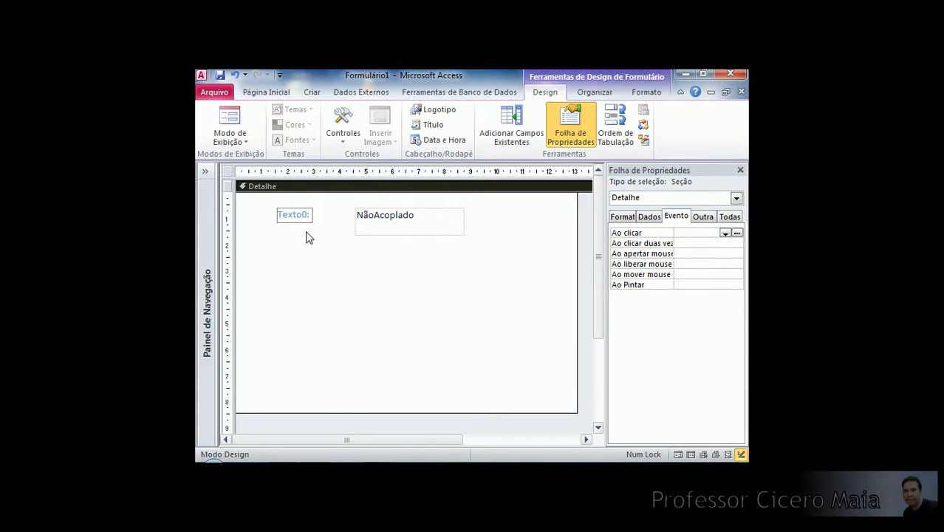
{"action": "left_click", "coordinate": [386, 230]}
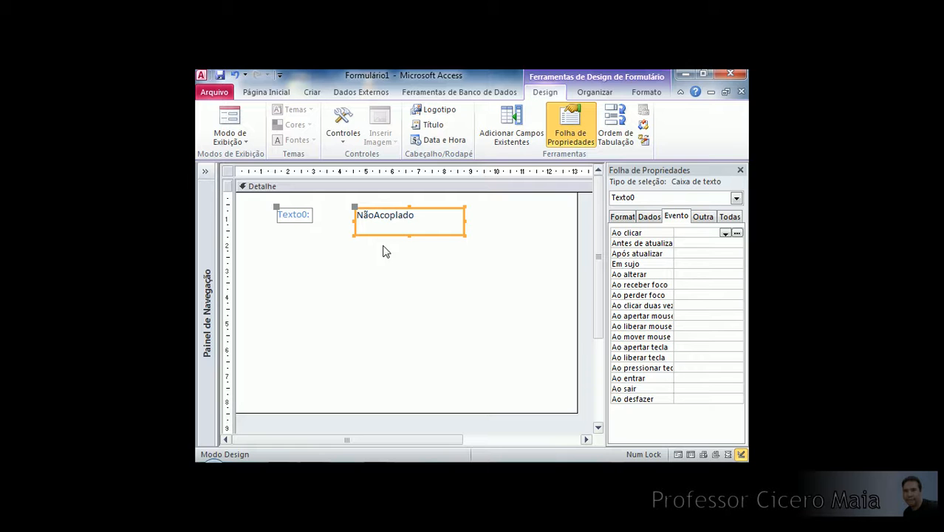
{"action": "left_click", "coordinate": [353, 260]}
{"action": "left_click", "coordinate": [380, 222]}
{"action": "left_click", "coordinate": [307, 220]}
{"action": "left_click", "coordinate": [311, 215]}
{"action": "left_click_drag", "start_coordinate": [330, 216], "coordinate": [314, 235]}
{"action": "left_click", "coordinate": [355, 246]}
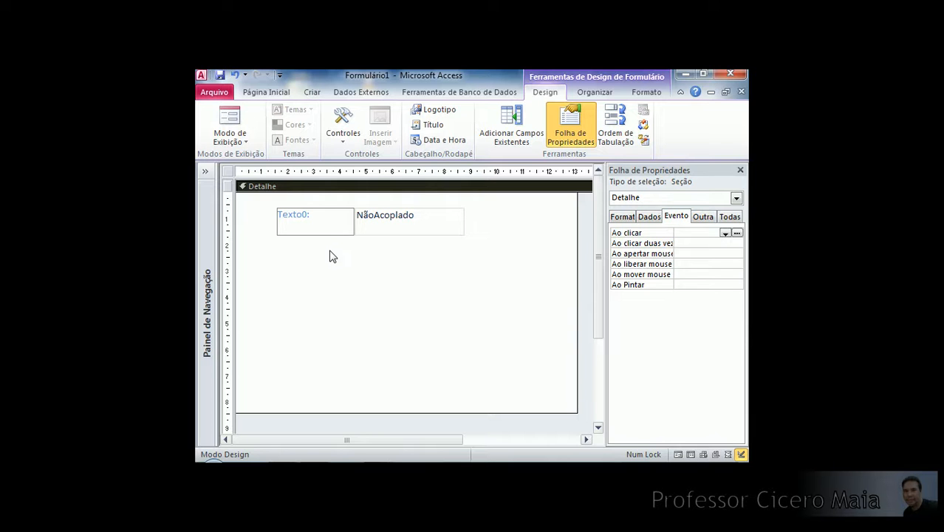
{"action": "left_click", "coordinate": [334, 222]}
{"action": "left_click", "coordinate": [390, 227]}
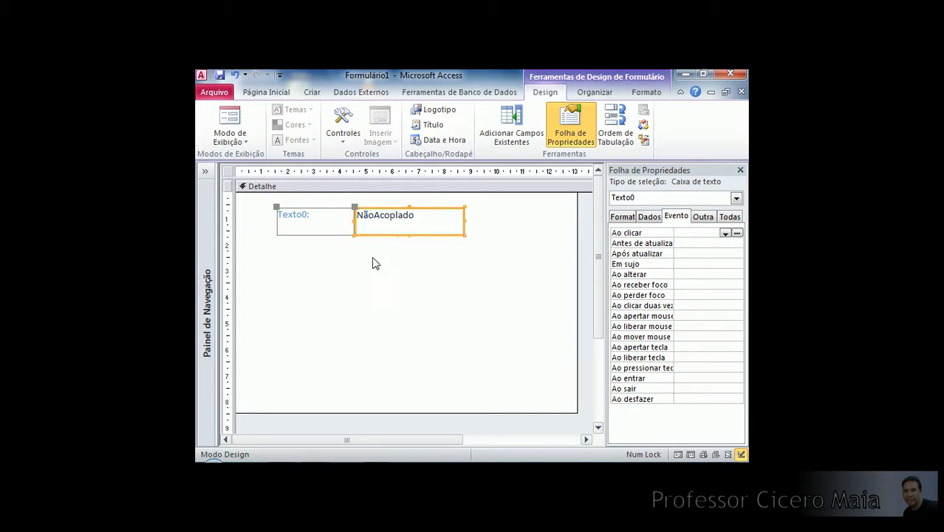
{"action": "left_click", "coordinate": [354, 249]}
{"action": "left_click", "coordinate": [428, 229]}
{"action": "left_click", "coordinate": [368, 271]}
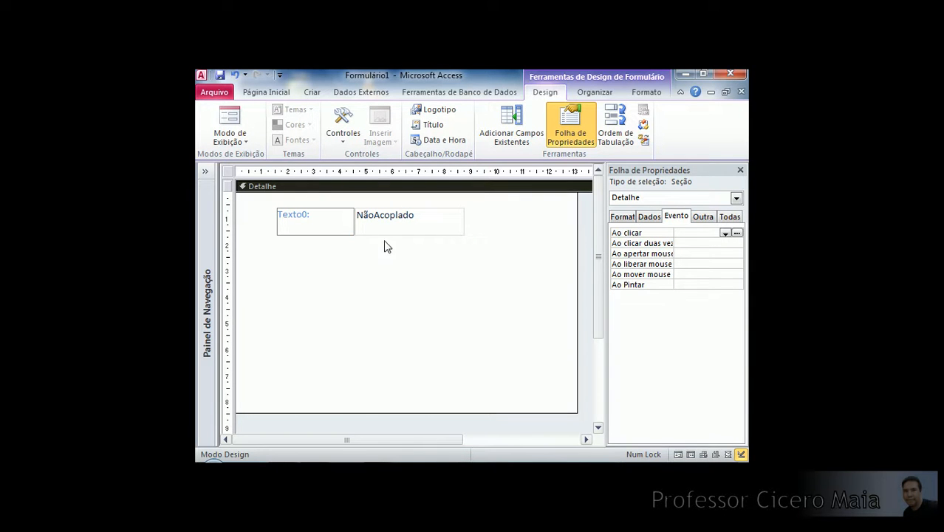
Set the text box's font to Arial Black.
{"action": "left_click", "coordinate": [425, 217]}
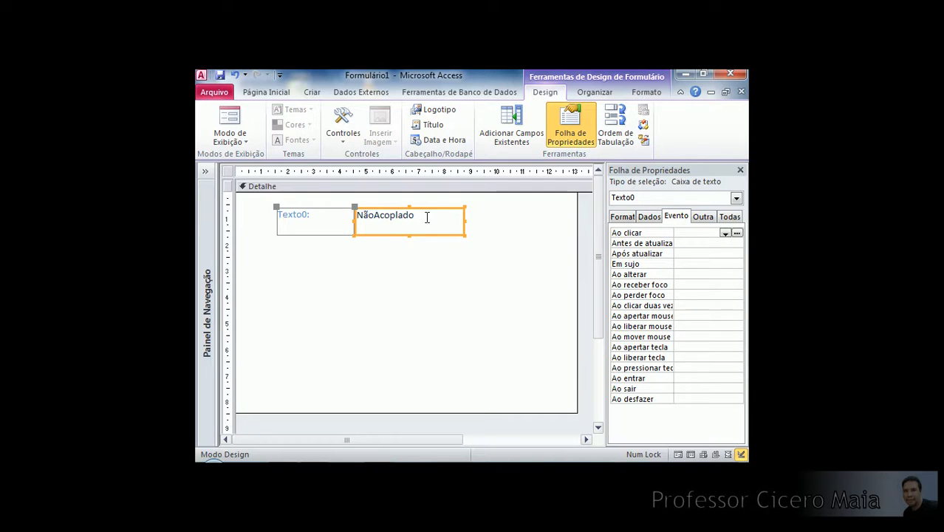
{"action": "left_click", "coordinate": [638, 93]}
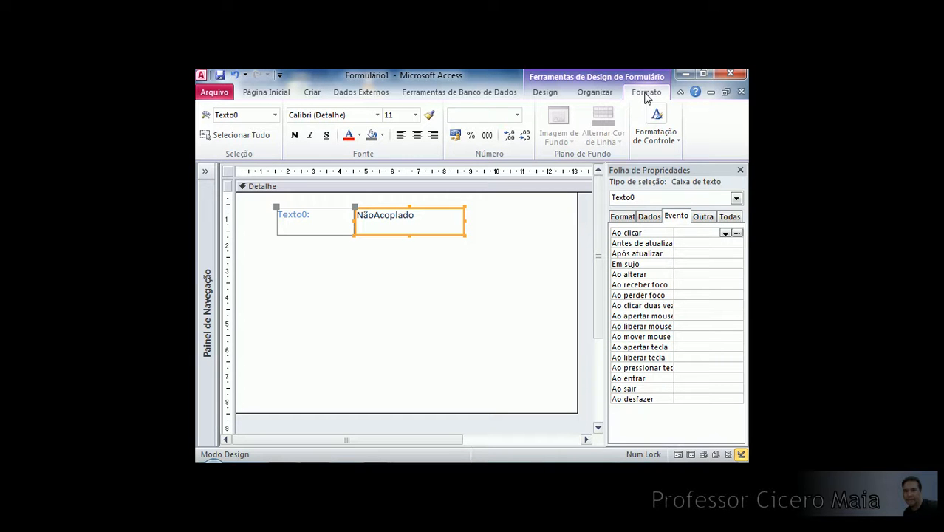
{"action": "left_click", "coordinate": [379, 116]}
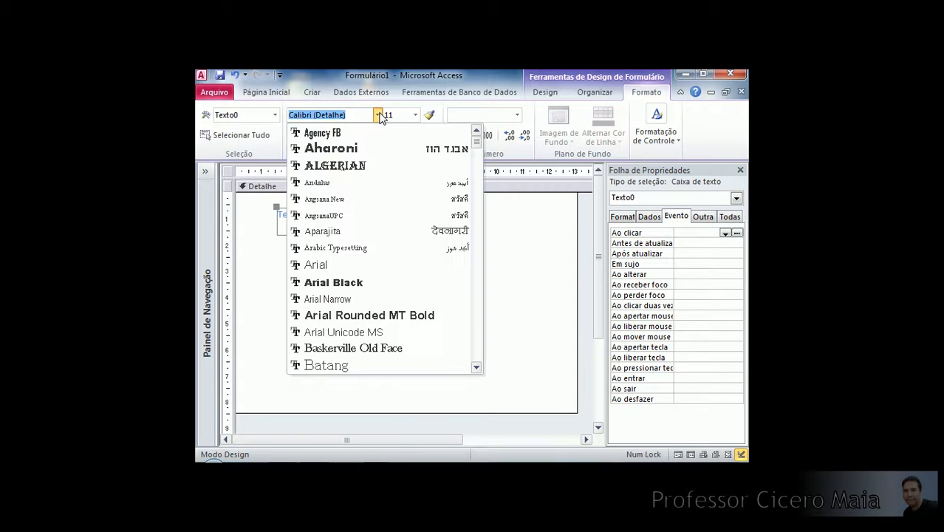
{"action": "left_click", "coordinate": [363, 282]}
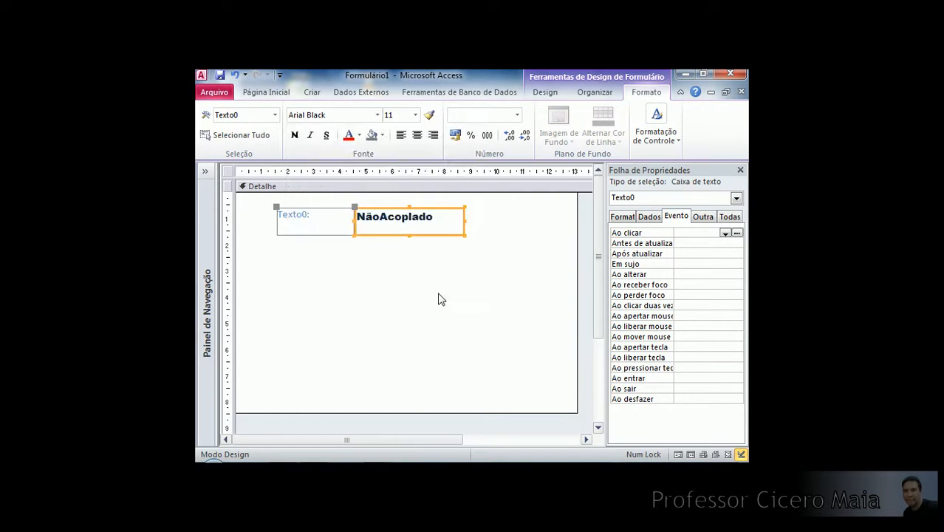
Colour the text box's text red and centre it horizontally.
{"action": "left_click", "coordinate": [348, 136]}
{"action": "left_click", "coordinate": [419, 135]}
{"action": "left_click", "coordinate": [434, 136]}
{"action": "left_click", "coordinate": [401, 136]}
{"action": "left_click", "coordinate": [417, 135]}
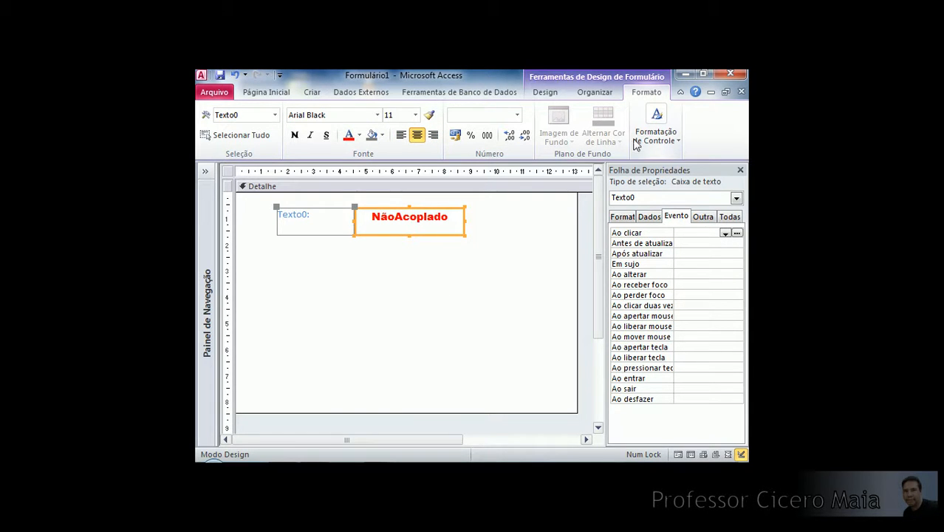
Fill the text box with yellow and give it a dark red outline.
{"action": "left_click", "coordinate": [670, 143]}
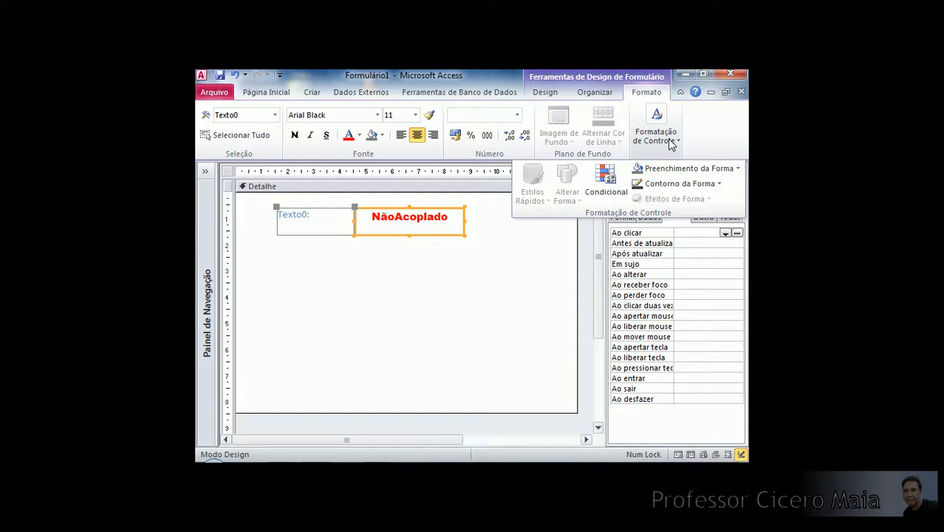
{"action": "left_click", "coordinate": [733, 170]}
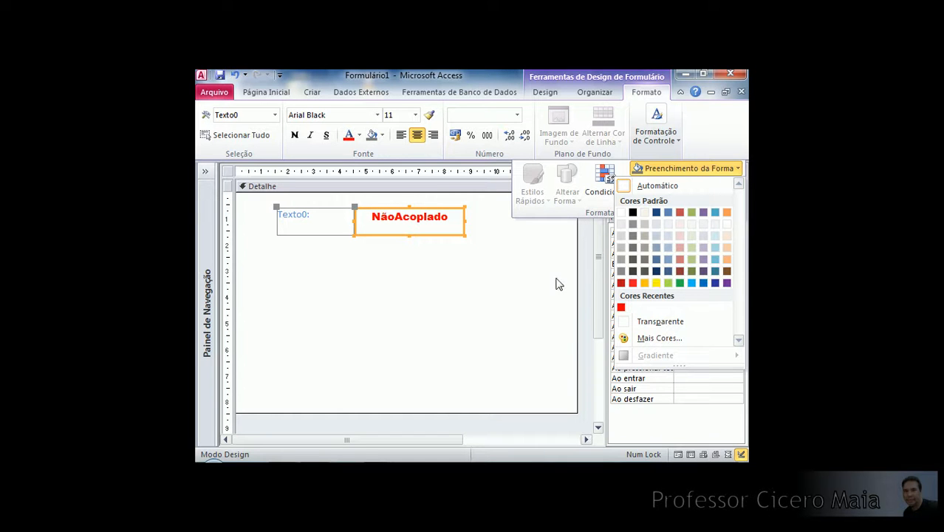
{"action": "left_click", "coordinate": [656, 283]}
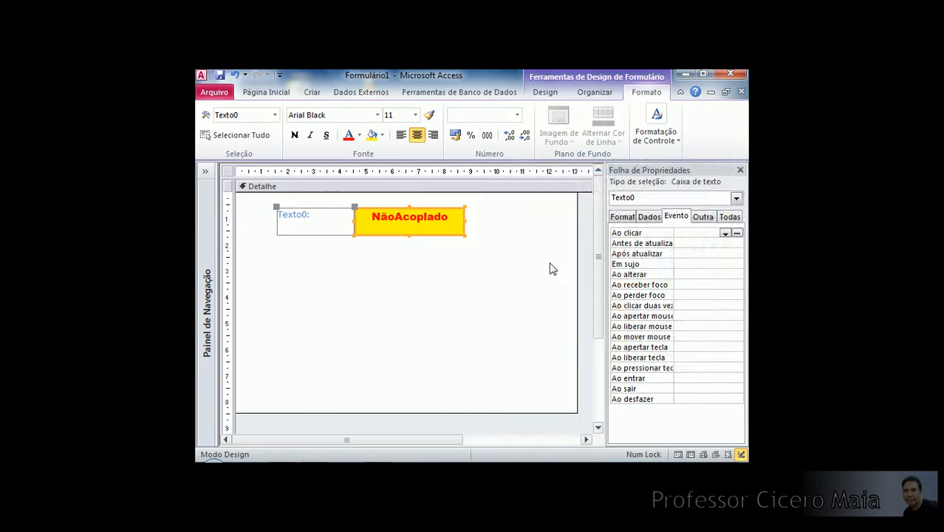
{"action": "left_click", "coordinate": [667, 139]}
{"action": "left_click", "coordinate": [665, 187]}
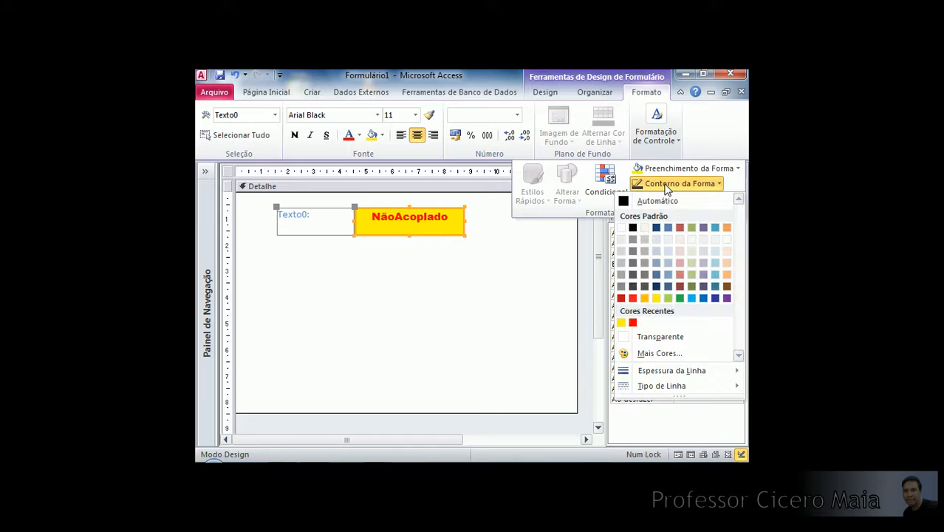
{"action": "left_click", "coordinate": [681, 290]}
{"action": "left_click", "coordinate": [527, 257]}
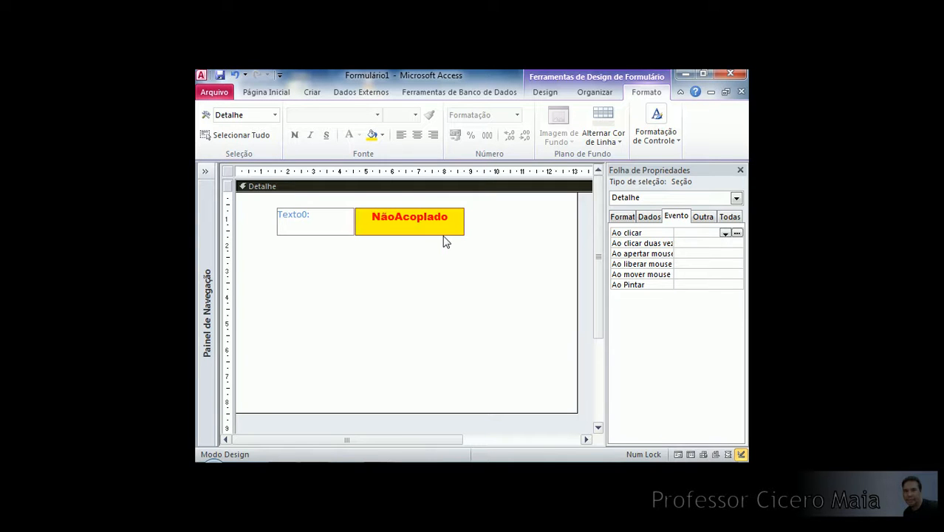
Fill the text box's label with dark teal blue and colour its text white.
{"action": "left_click", "coordinate": [315, 221]}
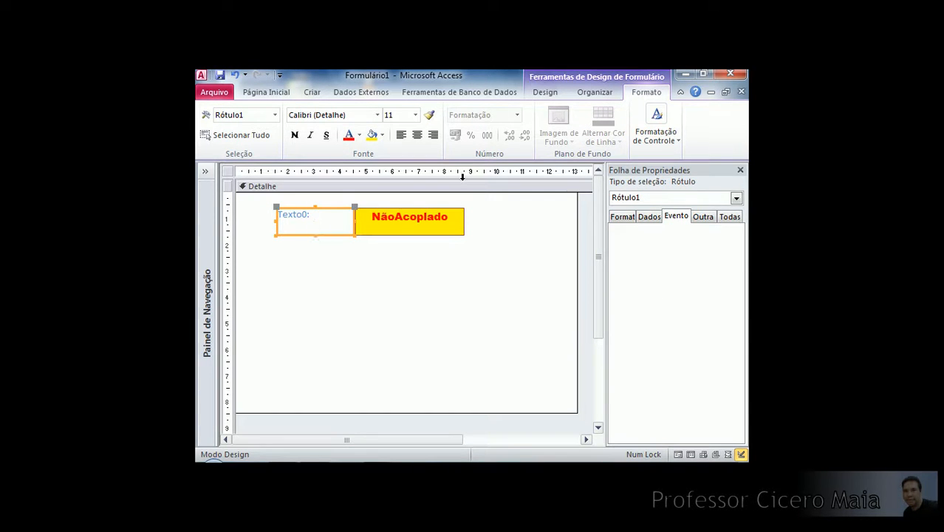
{"action": "left_click", "coordinate": [668, 140]}
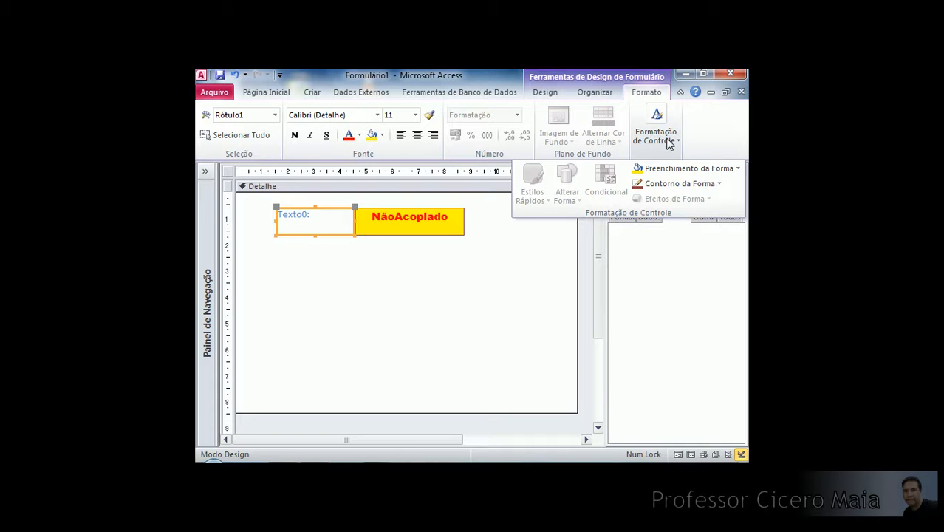
{"action": "left_click", "coordinate": [728, 168]}
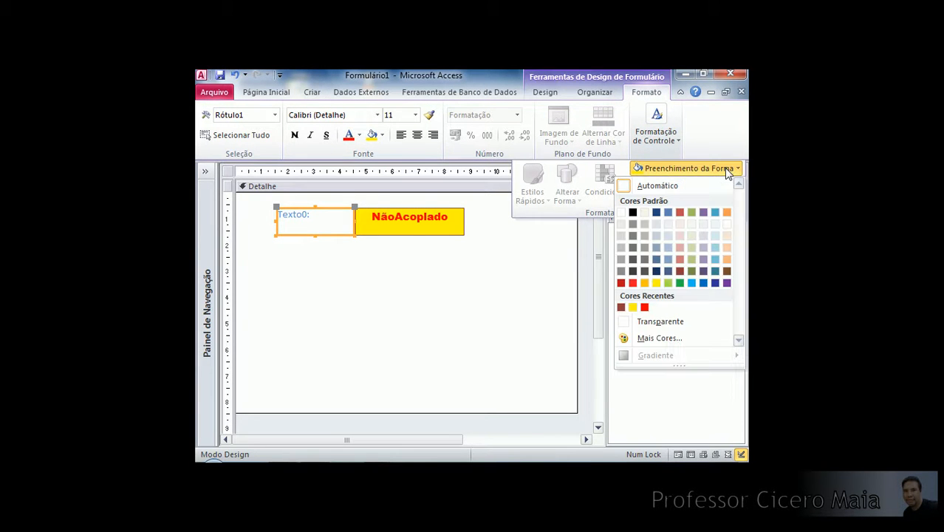
{"action": "left_click", "coordinate": [716, 271]}
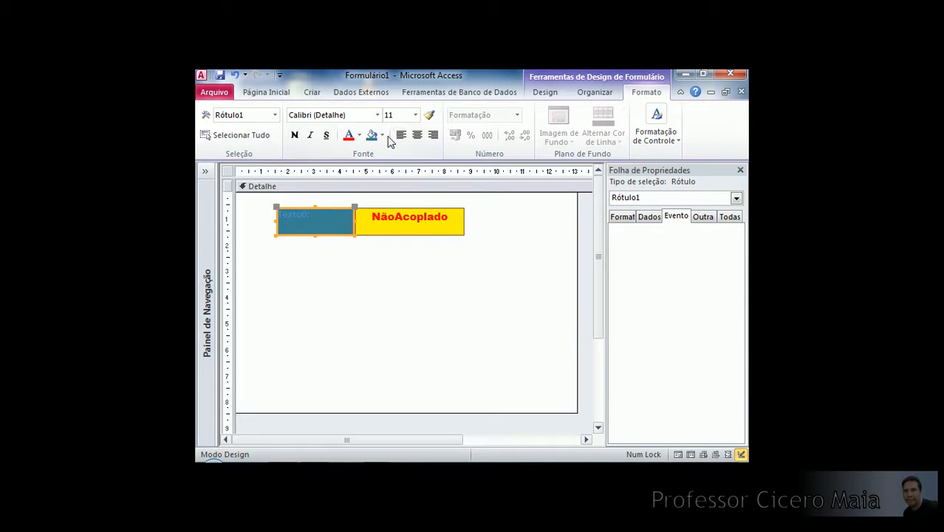
{"action": "left_click", "coordinate": [359, 136]}
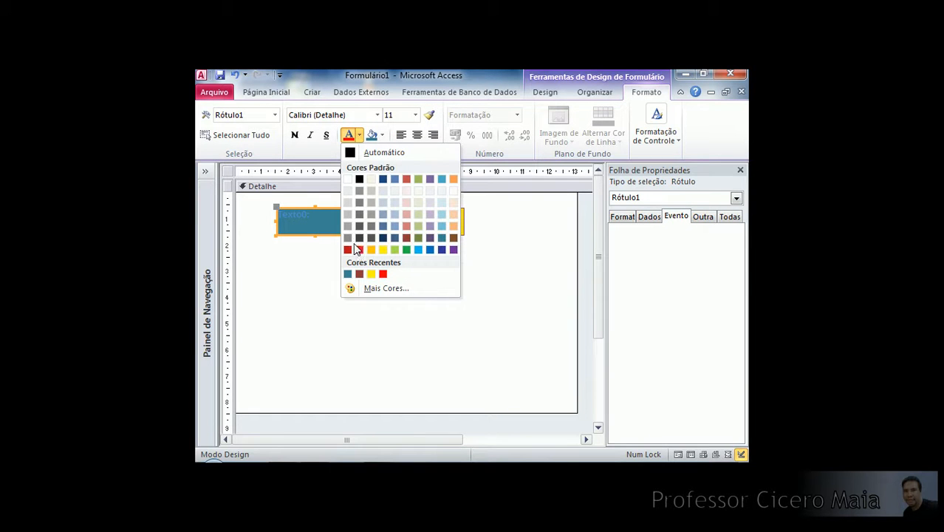
{"action": "left_click", "coordinate": [348, 179]}
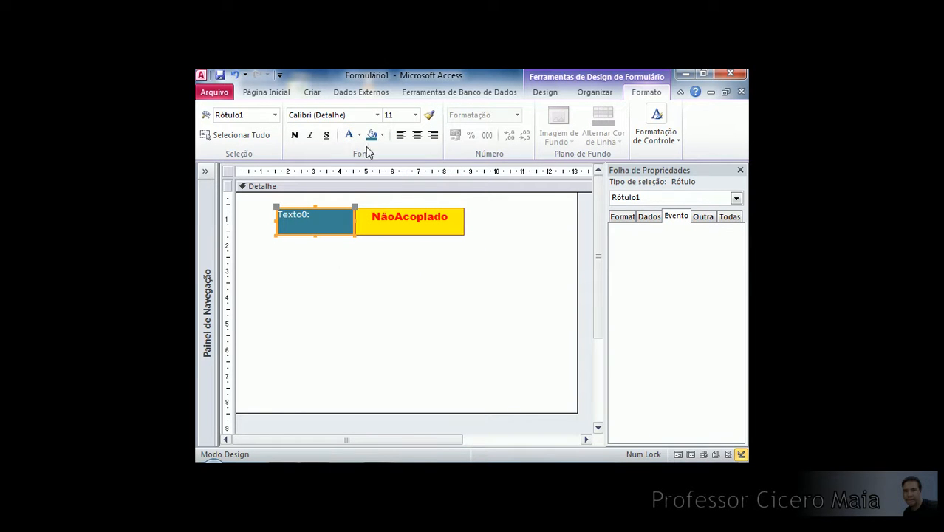
Set the label's font to Verdana at size 16.
{"action": "left_click", "coordinate": [378, 116]}
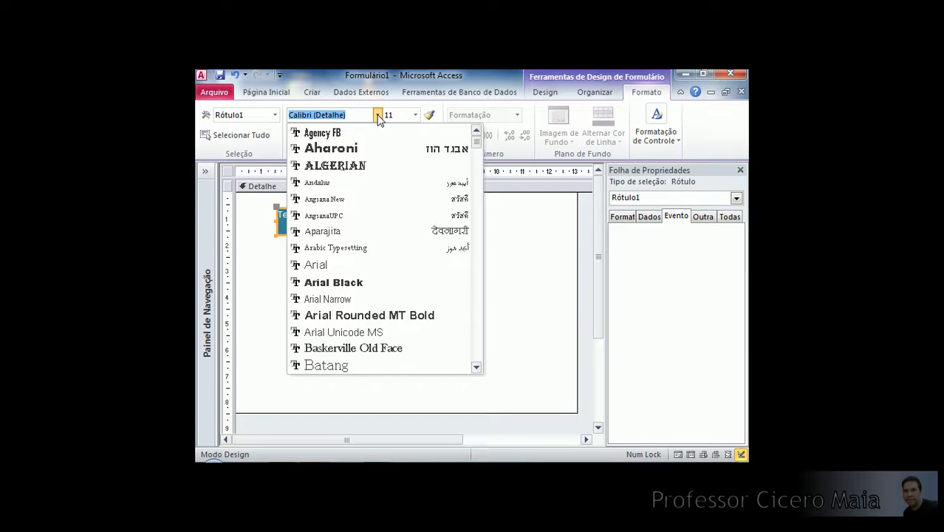
{"action": "type", "text": "Verdana"}
{"action": "key", "text": "Return"}
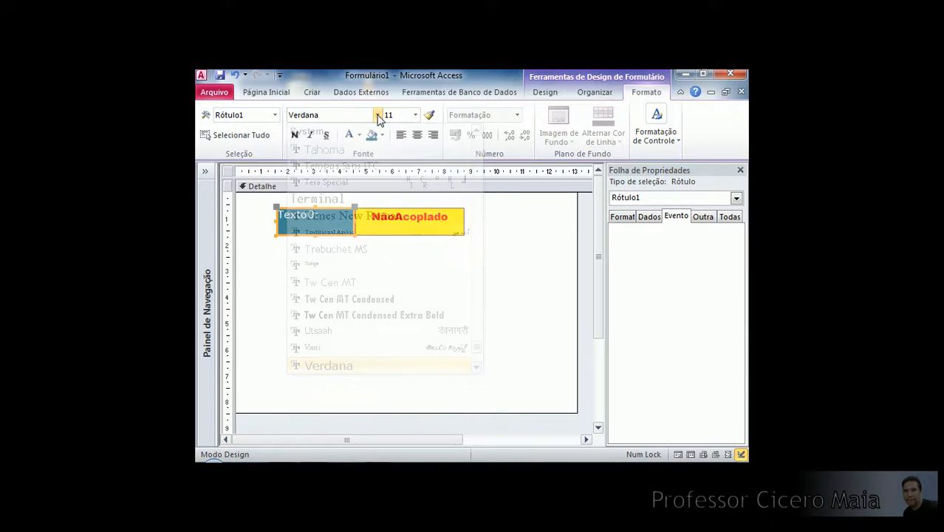
{"action": "left_click", "coordinate": [415, 114]}
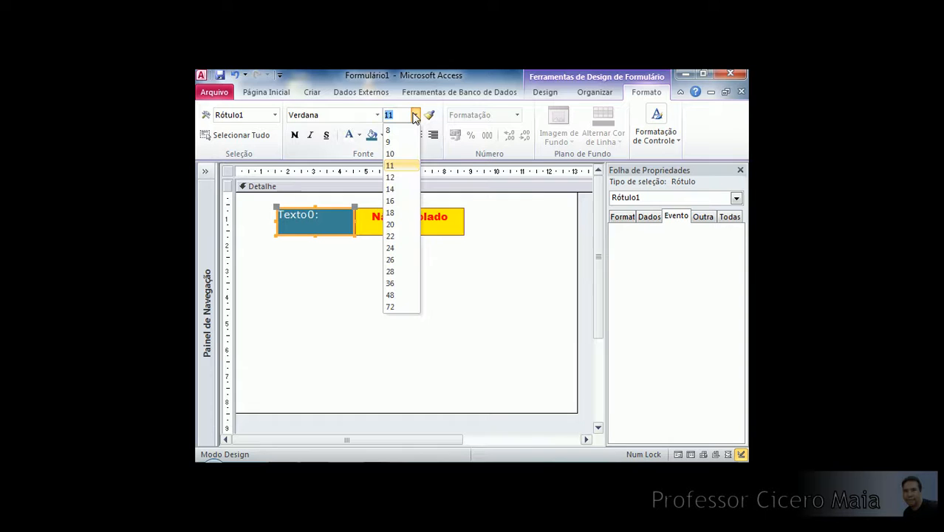
{"action": "left_click", "coordinate": [394, 201]}
Shift the label and text box together slightly right and up, and extend the label leftward to about 4.7 cm wide.
{"action": "left_click", "coordinate": [361, 251]}
{"action": "left_click_drag", "start_coordinate": [340, 241], "coordinate": [418, 226]}
{"action": "left_click", "coordinate": [337, 253]}
{"action": "left_click", "coordinate": [351, 214]}
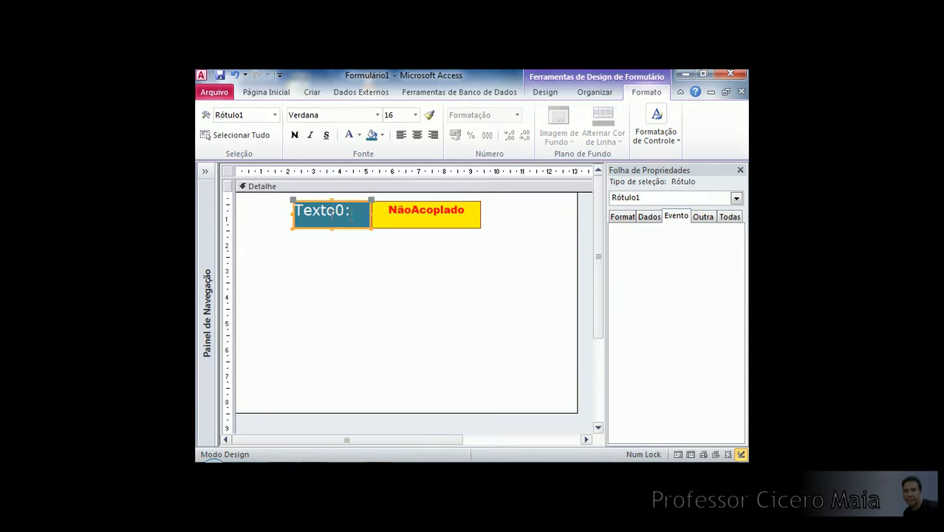
{"action": "left_click_drag", "start_coordinate": [290, 213], "coordinate": [248, 213]}
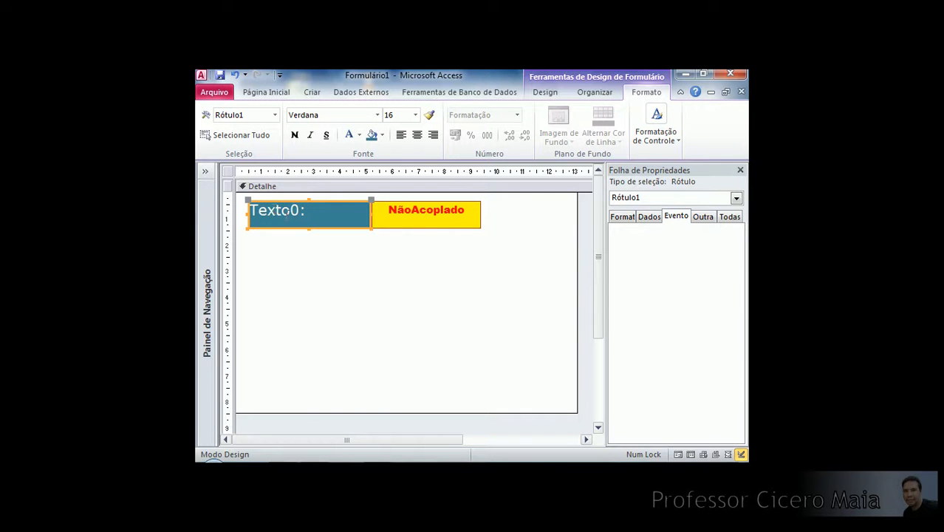
{"action": "left_click", "coordinate": [337, 247]}
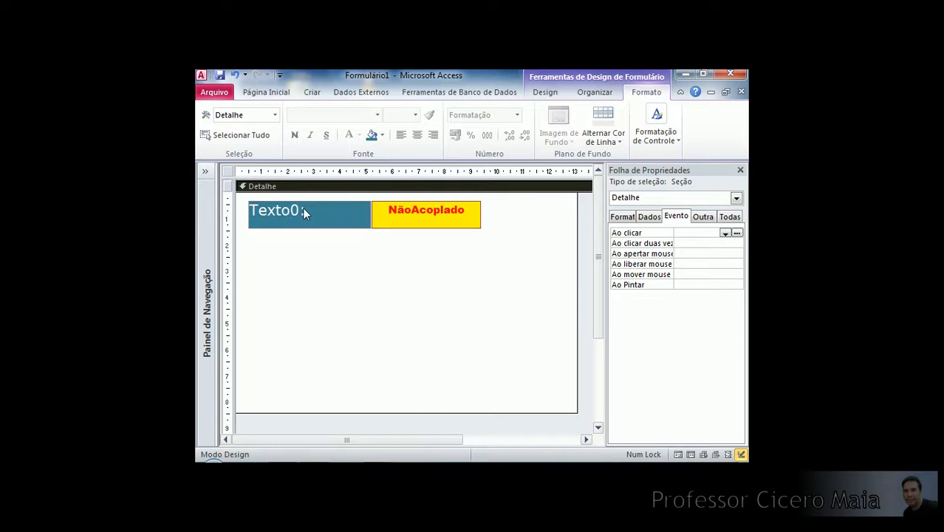
Change the label's caption to "Nome:".
{"action": "left_click", "coordinate": [282, 213]}
{"action": "left_click", "coordinate": [269, 210]}
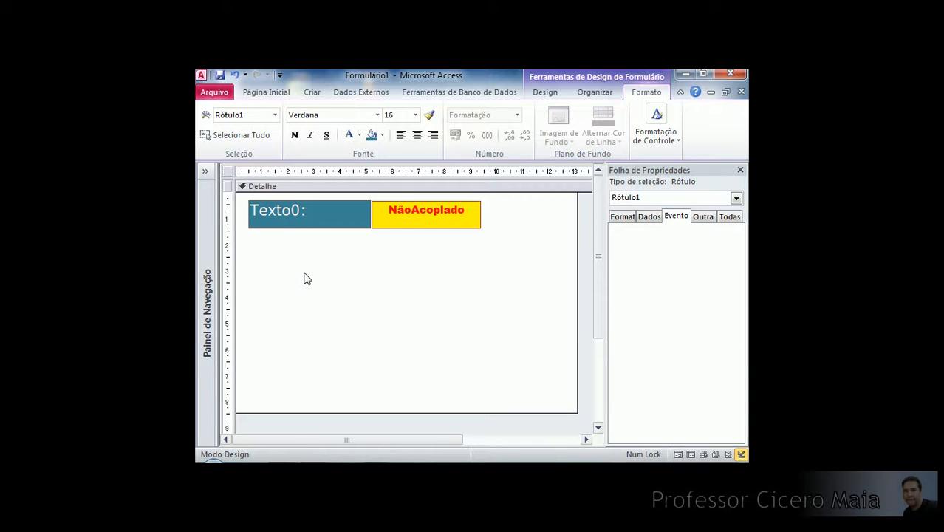
{"action": "key", "text": "Delete"}
{"action": "key", "text": "Delete"}
{"action": "key", "text": "Delete"}
{"action": "key", "text": "Delete"}
{"action": "type", "text": "Nome"}
{"action": "key", "text": "Return"}
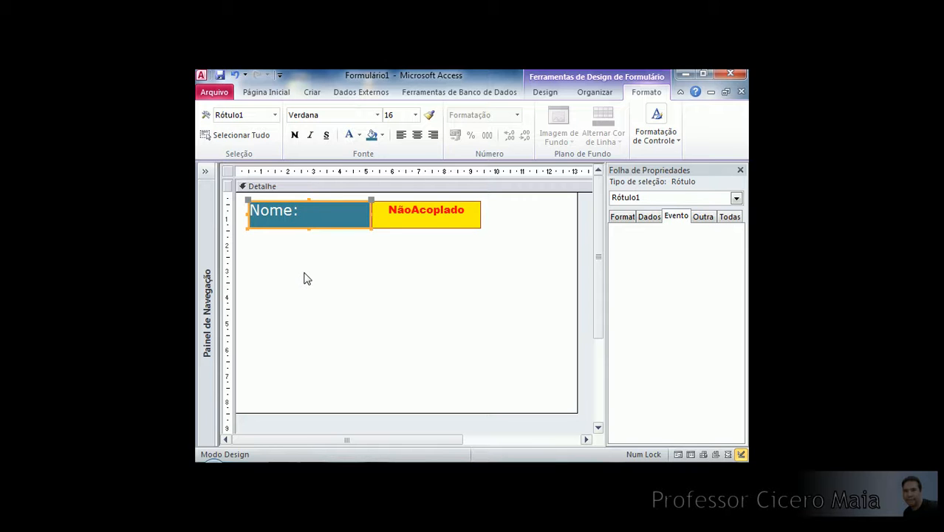
{"action": "left_click", "coordinate": [350, 274]}
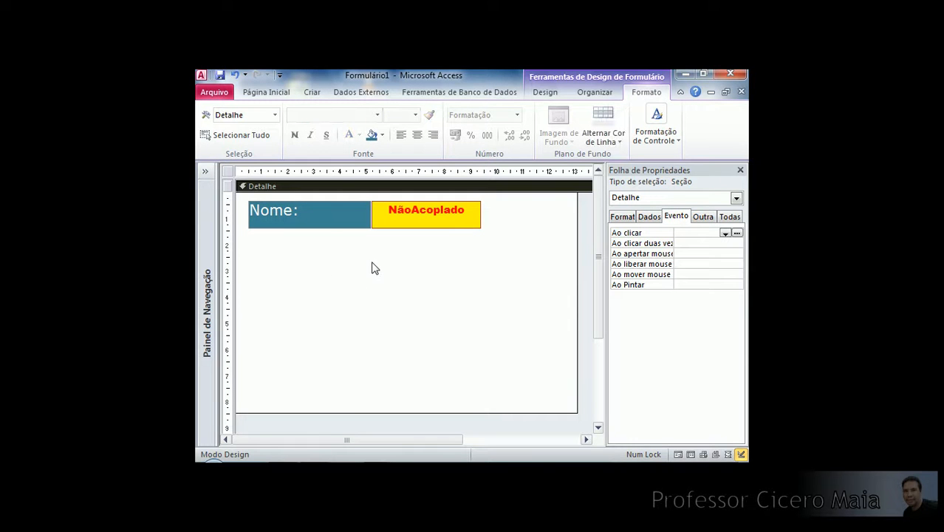
Reduce the height of both the label and the text box to about 0.8 cm.
{"action": "left_click_drag", "start_coordinate": [324, 244], "coordinate": [427, 231]}
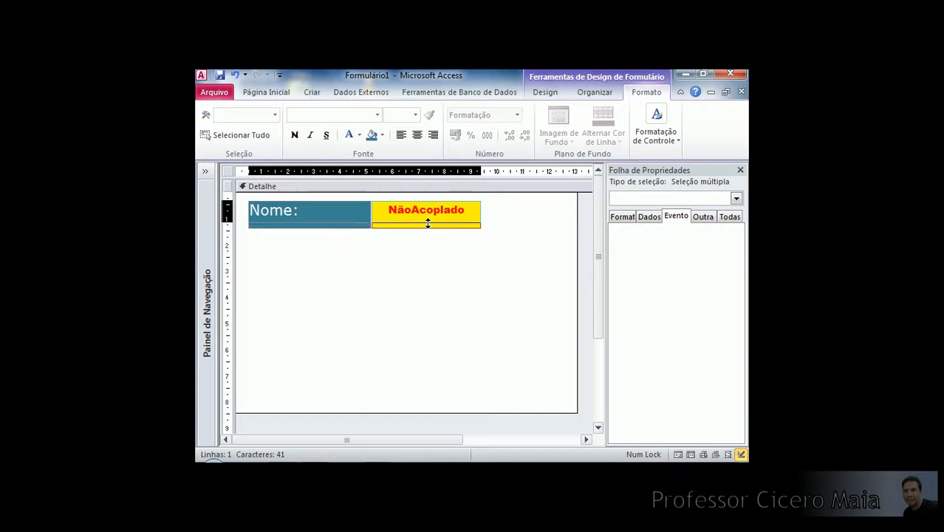
{"action": "left_click", "coordinate": [371, 247]}
{"action": "left_click", "coordinate": [288, 211]}
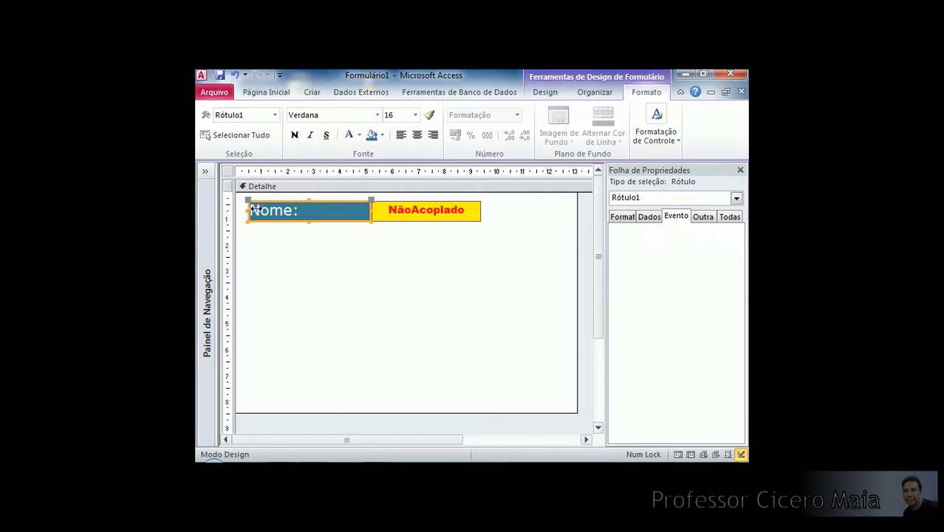
{"action": "left_click", "coordinate": [301, 250]}
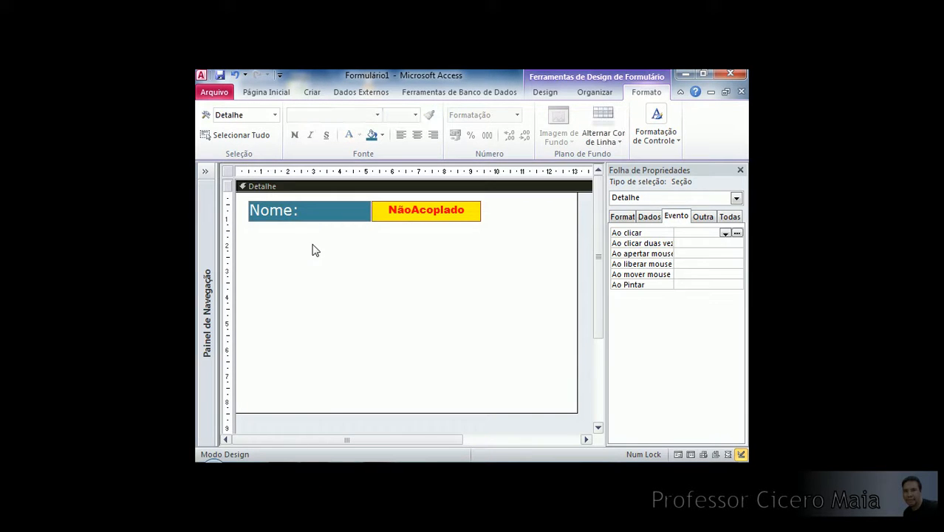
Move the label and text box together through the detail section, down to about 5.3 cm below its upper edge.
{"action": "left_click_drag", "start_coordinate": [373, 243], "coordinate": [361, 216]}
{"action": "left_click_drag", "start_coordinate": [395, 206], "coordinate": [416, 227]}
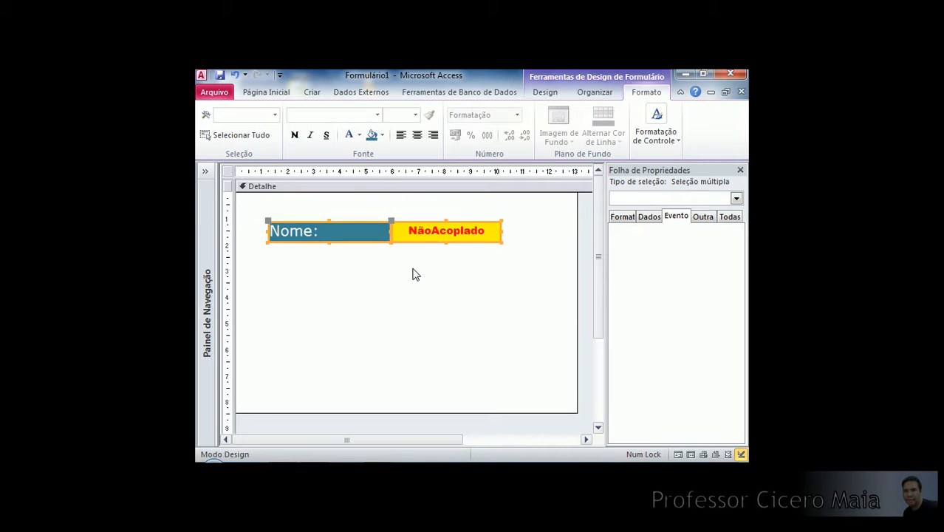
{"action": "left_click", "coordinate": [414, 275]}
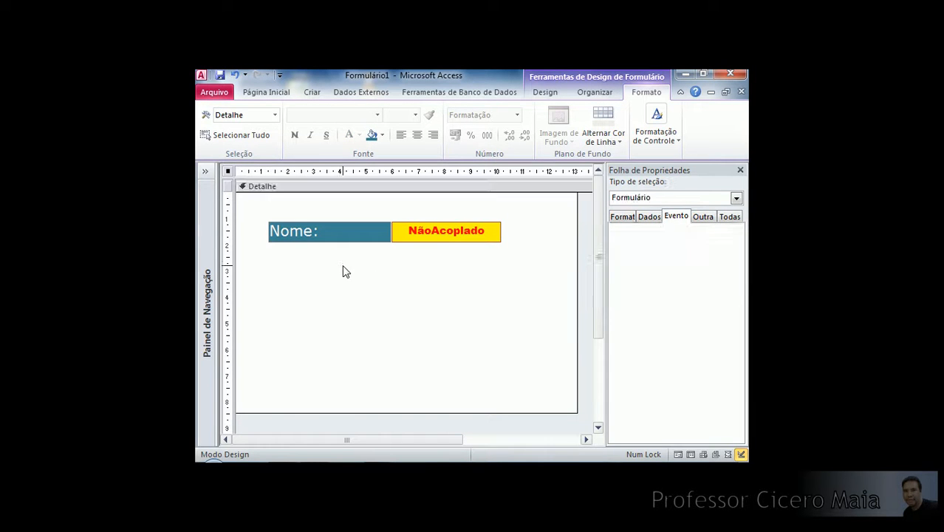
{"action": "left_click_drag", "start_coordinate": [365, 261], "coordinate": [536, 304]}
{"action": "left_click_drag", "start_coordinate": [535, 305], "coordinate": [483, 353]}
{"action": "left_click_drag", "start_coordinate": [481, 353], "coordinate": [483, 290]}
{"action": "left_click", "coordinate": [481, 345]}
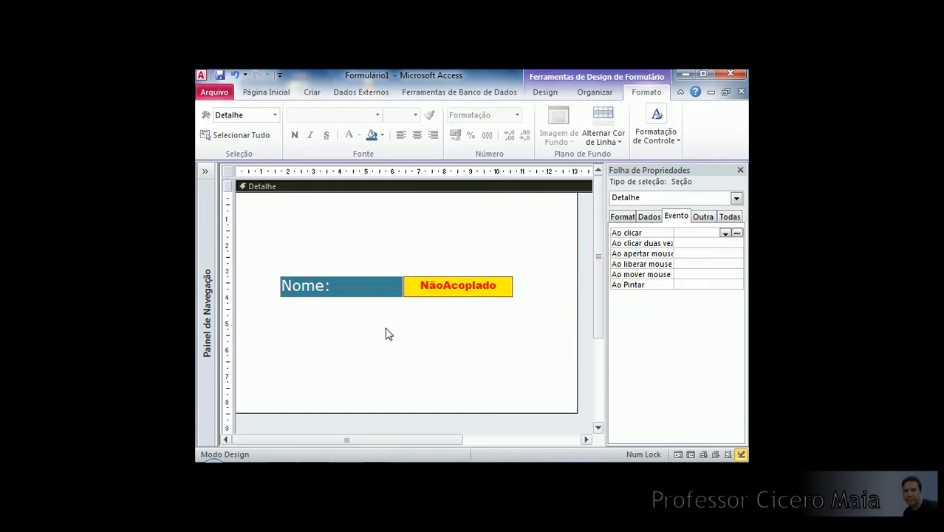
{"action": "left_click_drag", "start_coordinate": [447, 287], "coordinate": [445, 259]}
{"action": "left_click", "coordinate": [477, 297]}
{"action": "left_click_drag", "start_coordinate": [445, 255], "coordinate": [450, 352]}
{"action": "left_click", "coordinate": [439, 302]}
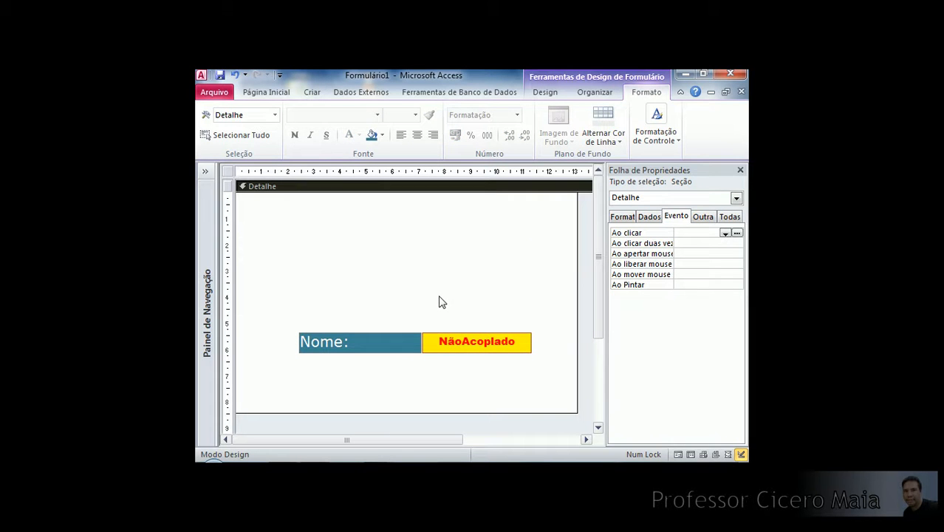
Move the label and text box independently, placing the label near the detail section's upper-left corner with the text box directly beneath it.
{"action": "left_click", "coordinate": [443, 348]}
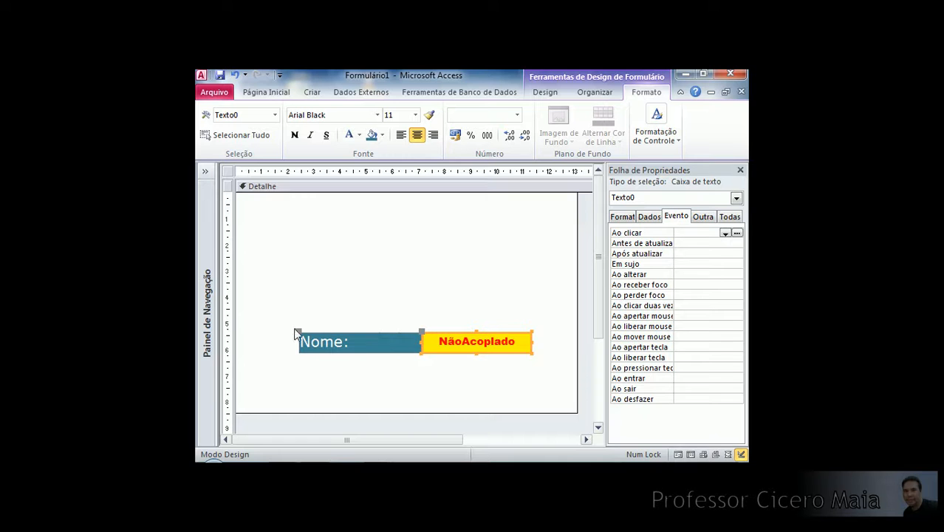
{"action": "left_click_drag", "start_coordinate": [296, 330], "coordinate": [293, 232]}
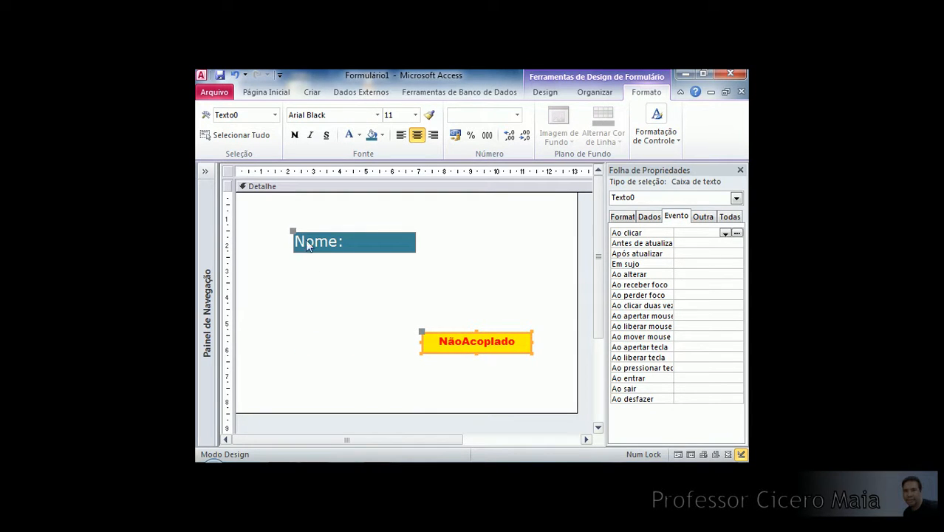
{"action": "left_click_drag", "start_coordinate": [293, 230], "coordinate": [399, 264]}
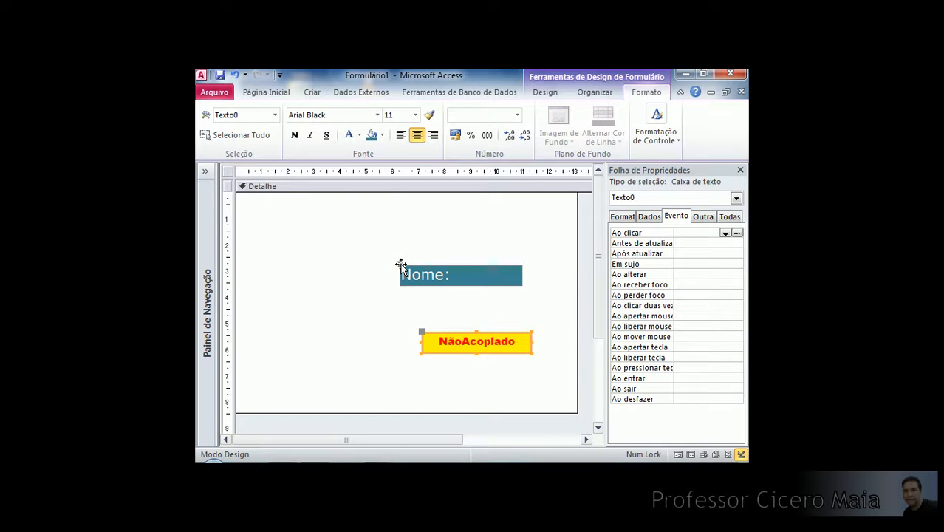
{"action": "left_click_drag", "start_coordinate": [397, 266], "coordinate": [277, 243]}
{"action": "left_click", "coordinate": [394, 310]}
{"action": "left_click", "coordinate": [411, 365]}
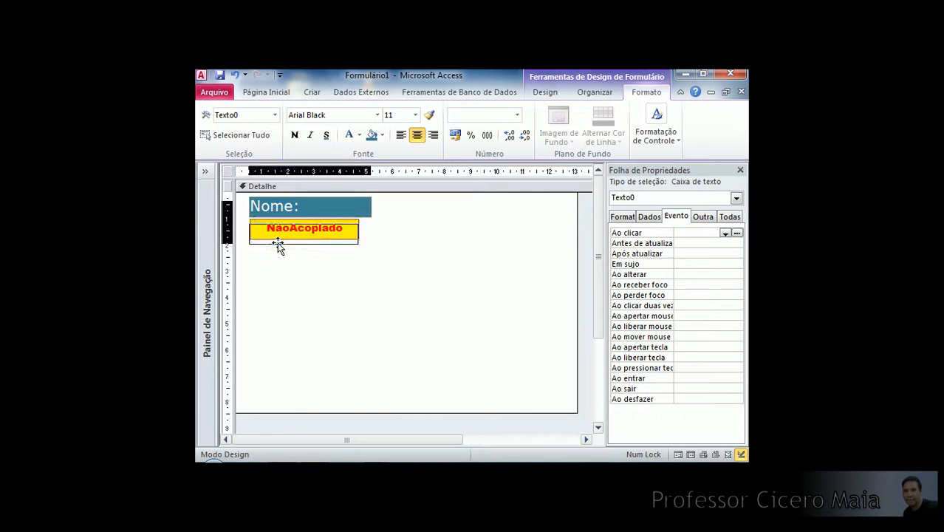
{"action": "left_click", "coordinate": [465, 256]}
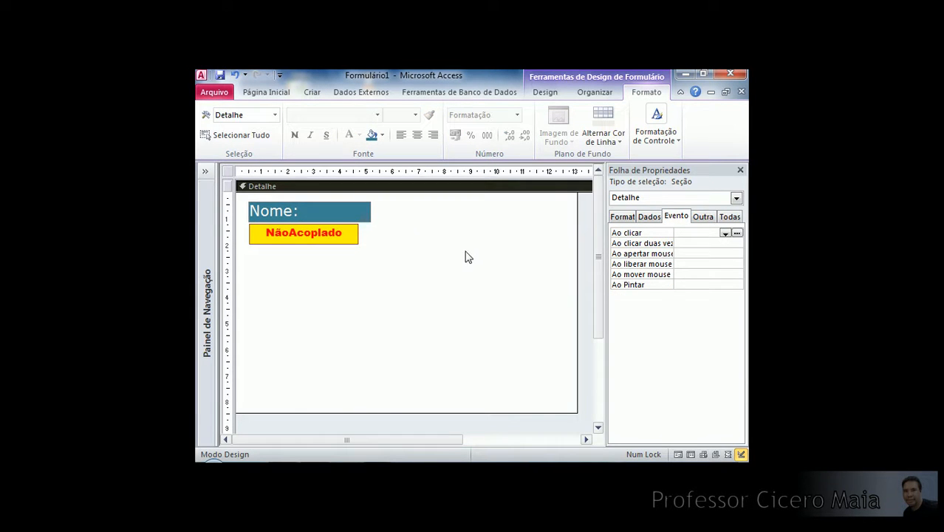
Widen the "Nome:" label rightward to about 10.5 cm and keep it selected.
{"action": "left_click", "coordinate": [334, 214]}
{"action": "left_click_drag", "start_coordinate": [371, 212], "coordinate": [523, 211]}
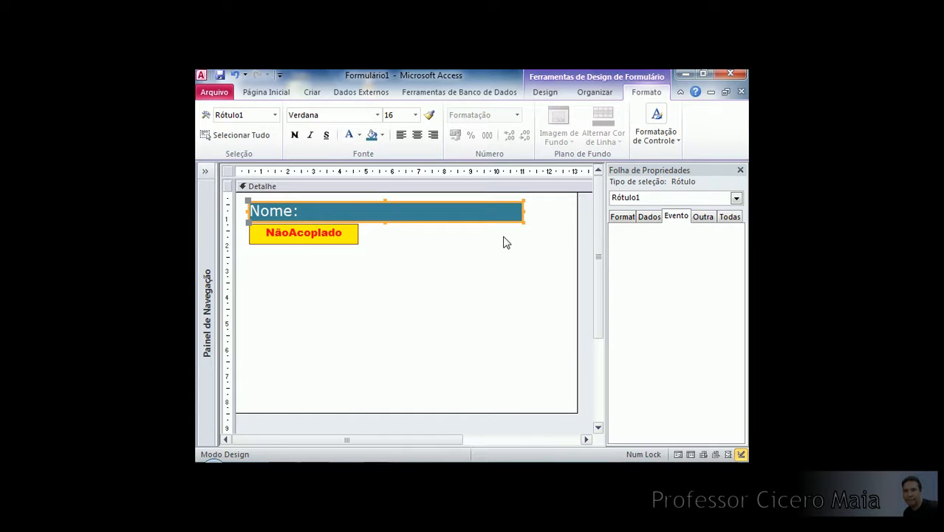
{"action": "left_click", "coordinate": [508, 244]}
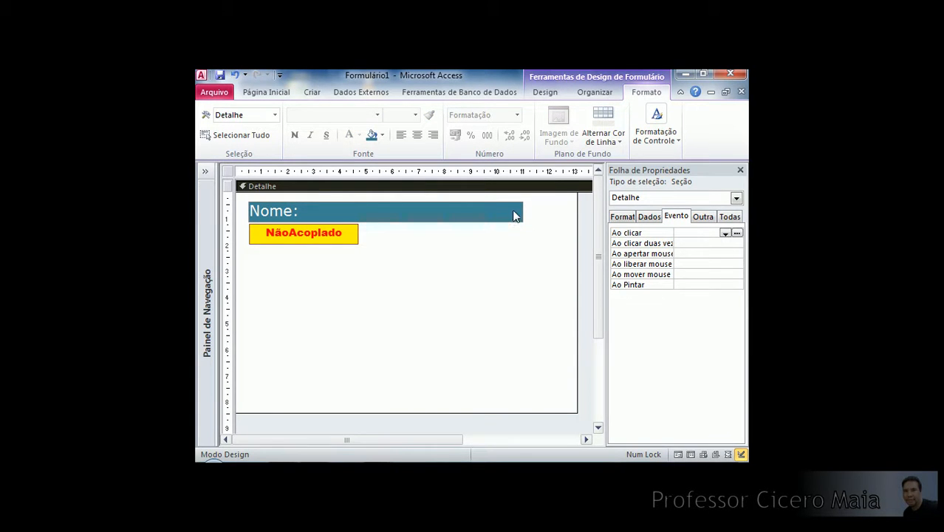
{"action": "left_click", "coordinate": [509, 215]}
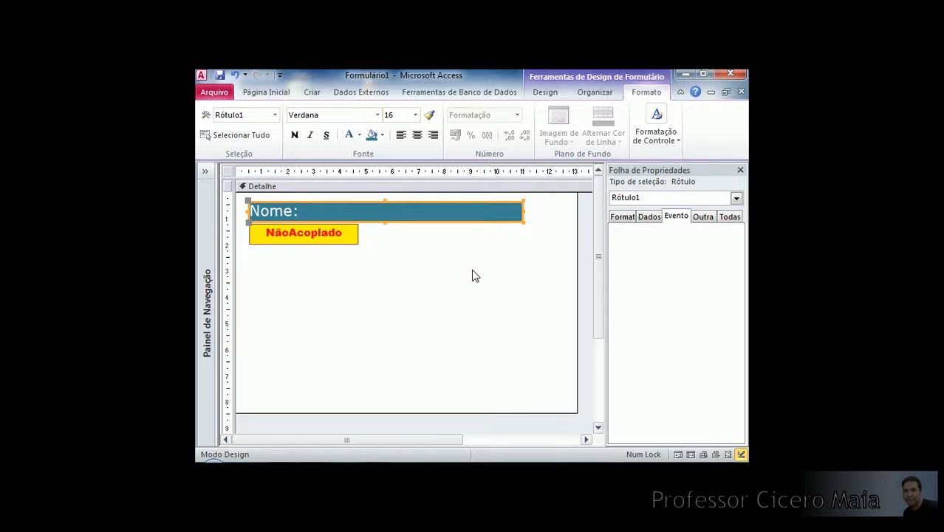
Narrow the "Nome:" label to about 2 cm so it just fits its text, and deselect it.
{"action": "key", "text": "shift+Left"}
{"action": "key", "text": "shift+Left"}
{"action": "key", "text": "shift+Left"}
{"action": "key", "text": "shift+Left"}
{"action": "key", "text": "shift+Left"}
{"action": "key", "text": "shift+Left"}
{"action": "key", "text": "shift+Left"}
{"action": "key", "text": "shift+Left"}
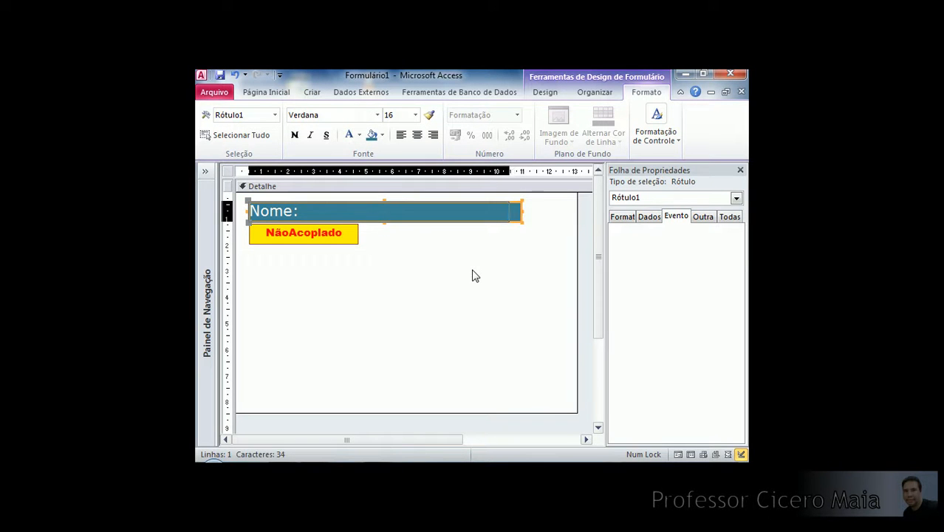
{"action": "key", "text": "shift+Left"}
{"action": "key", "text": "shift+Left"}
{"action": "key", "text": "shift+Left"}
{"action": "key", "text": "shift+Left"}
{"action": "key", "text": "shift+Left"}
{"action": "key", "text": "shift+Left"}
{"action": "key", "text": "shift+Left"}
{"action": "key", "text": "shift+Left"}
{"action": "key", "text": "shift+Left"}
{"action": "key", "text": "shift+Left"}
{"action": "key", "text": "shift+Left"}
{"action": "key", "text": "shift+Left"}
{"action": "key", "text": "shift+Left"}
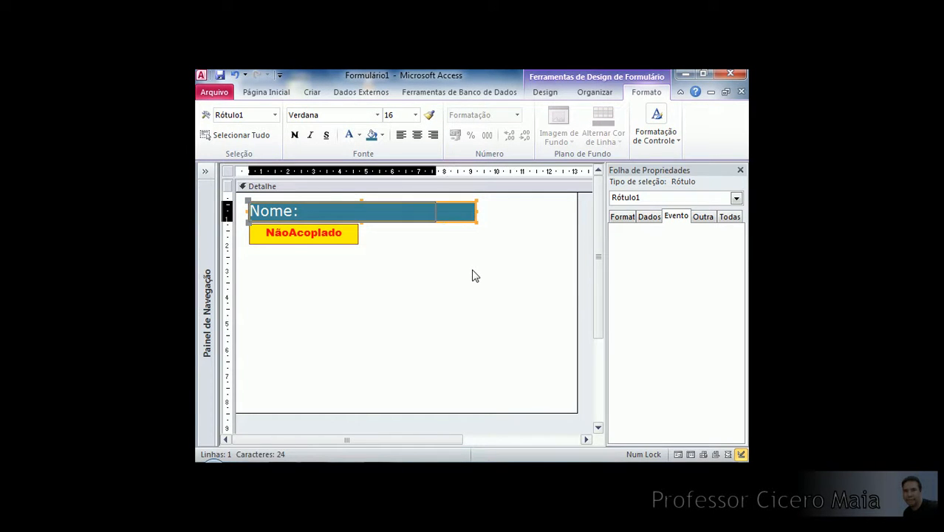
{"action": "key", "text": "shift+Left"}
{"action": "key", "text": "shift+Left"}
{"action": "key", "text": "shift+Left"}
{"action": "key", "text": "shift+Left"}
{"action": "key", "text": "shift+Left"}
{"action": "key", "text": "shift+Left"}
{"action": "key", "text": "shift+Left"}
{"action": "key", "text": "shift+Left"}
{"action": "key", "text": "shift+Left"}
{"action": "key", "text": "shift+Left"}
{"action": "key", "text": "shift+Left"}
{"action": "key", "text": "shift+Left"}
{"action": "key", "text": "shift+Left"}
{"action": "key", "text": "shift+Left"}
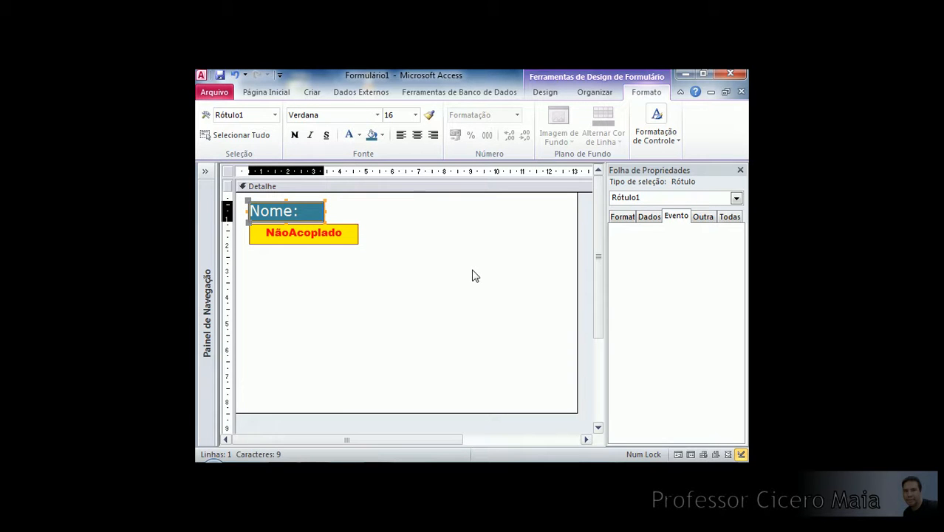
{"action": "key", "text": "shift+Left"}
{"action": "key", "text": "shift+Left"}
{"action": "key", "text": "shift+Left"}
{"action": "key", "text": "shift+Left"}
{"action": "key", "text": "shift+Right"}
{"action": "left_click", "coordinate": [474, 275]}
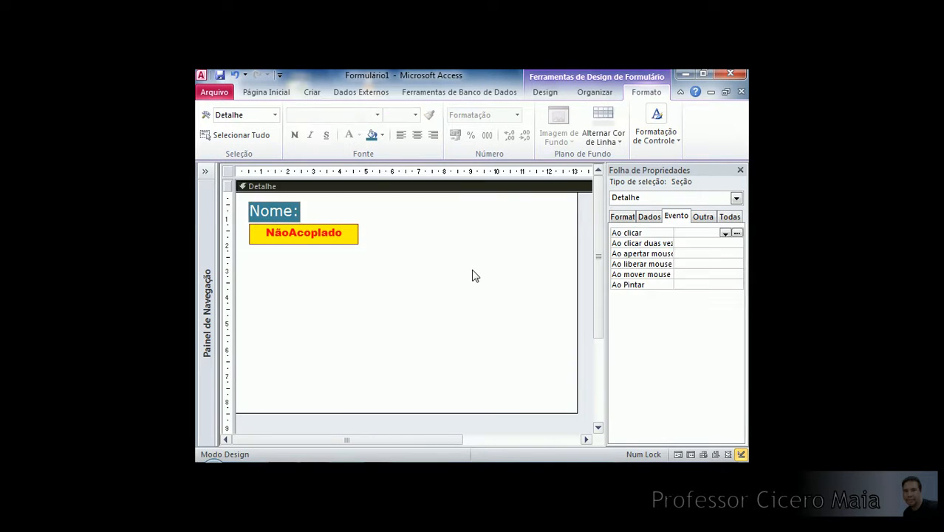
Widen the text box below the "Nome:" label to about 11.5 cm.
{"action": "left_click", "coordinate": [312, 232]}
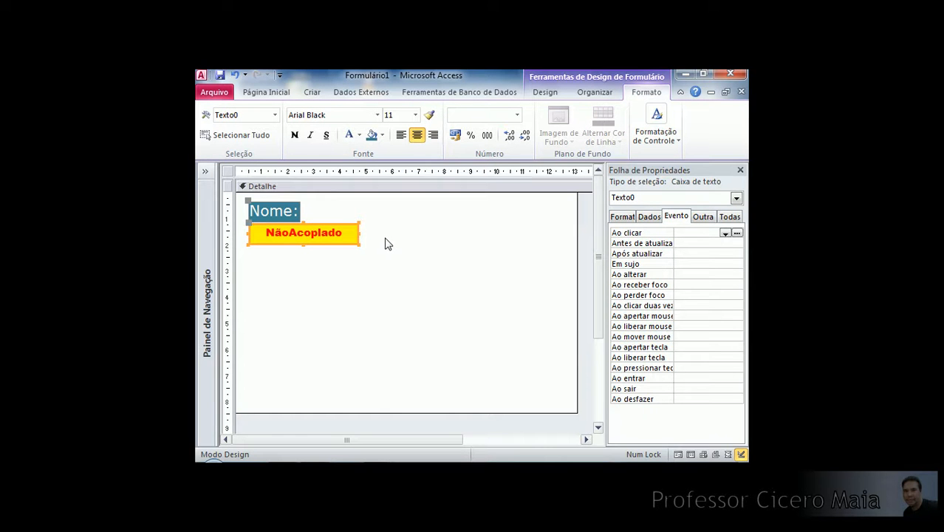
{"action": "key", "text": "shift+Left"}
{"action": "key", "text": "shift+Right"}
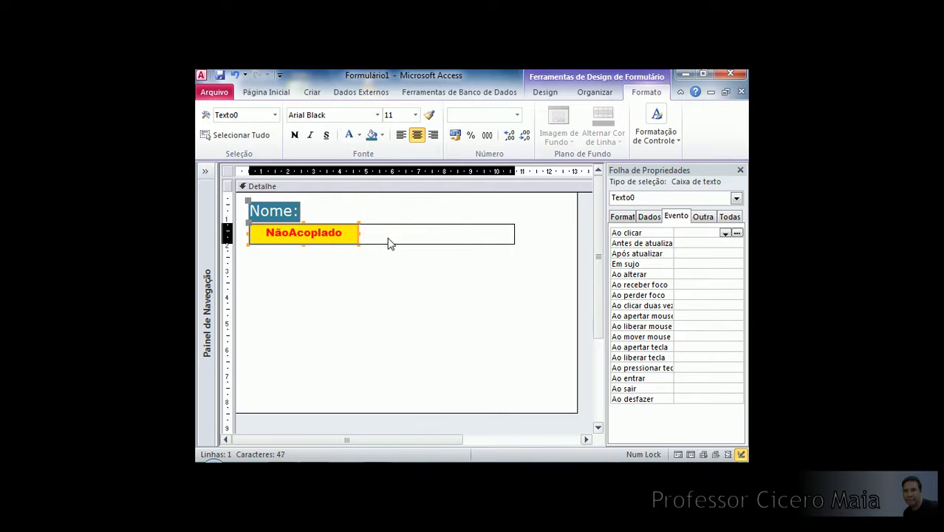
{"action": "key", "text": "shift+Right"}
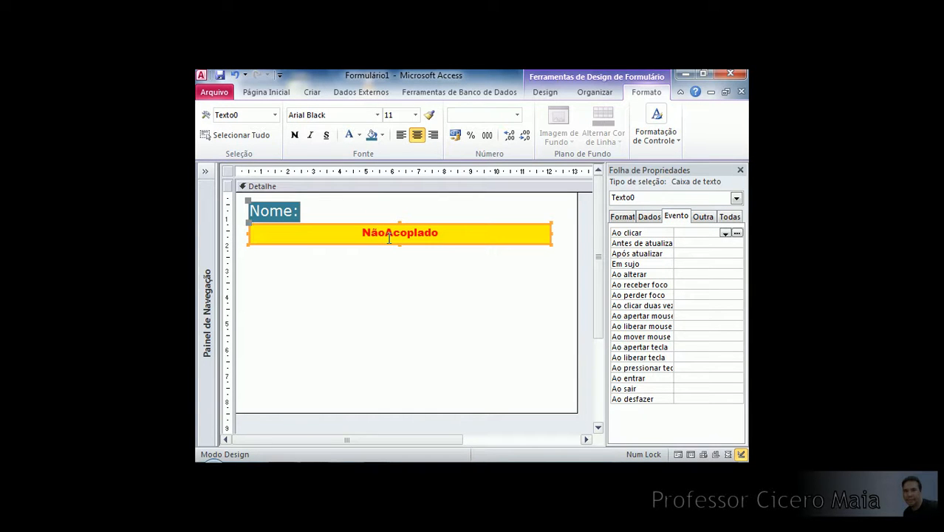
Stretch the text box to about 2.5 cm high, reduce it back to about 0.8 cm, and deselect it.
{"action": "key", "text": "shift+Down"}
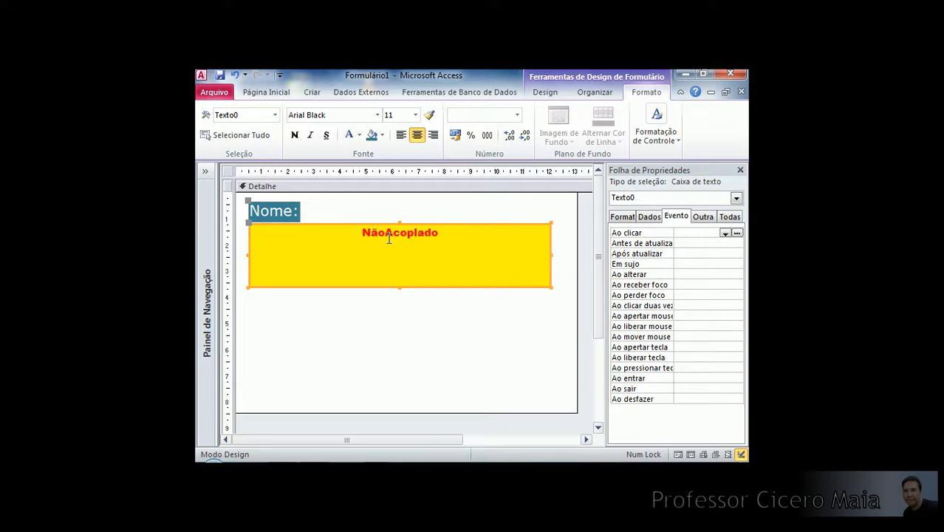
{"action": "key", "text": "shift+Up"}
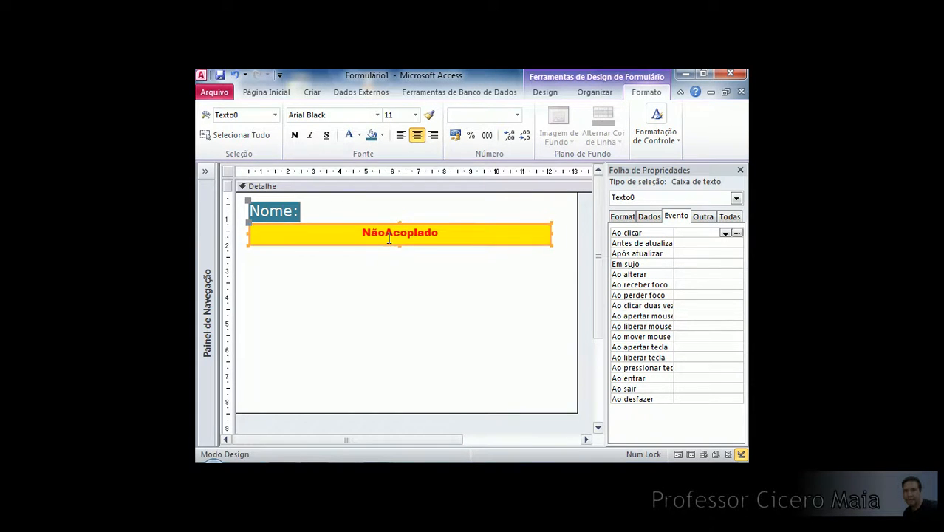
{"action": "left_click", "coordinate": [405, 258]}
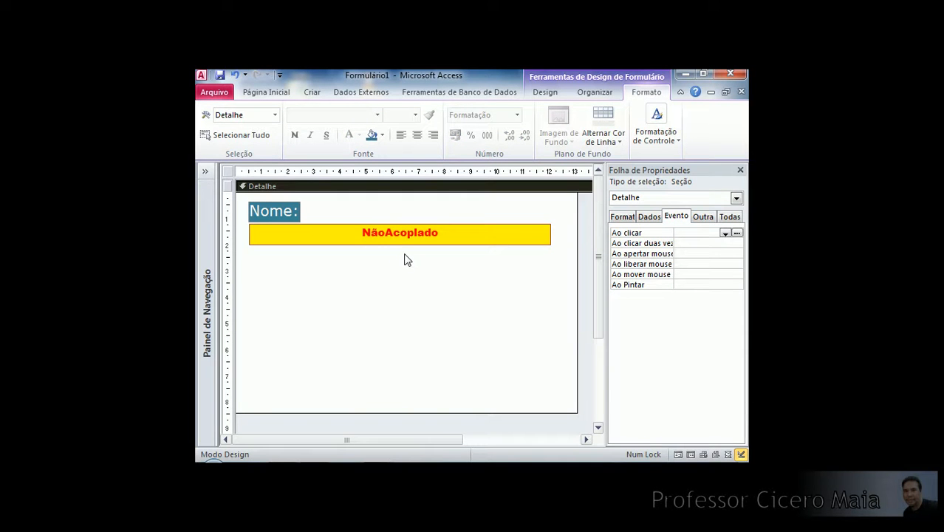
Move the text box and its "Nome:" label down together by about 3 cm.
{"action": "left_click", "coordinate": [412, 240]}
{"action": "key", "text": "Down"}
{"action": "key", "text": "Down"}
{"action": "key", "text": "Down"}
{"action": "key", "text": "Down"}
{"action": "key", "text": "Down"}
{"action": "key", "text": "Down"}
{"action": "key", "text": "Down"}
{"action": "key", "text": "Down"}
{"action": "key", "text": "Down"}
{"action": "key", "text": "Down"}
{"action": "key", "text": "Down"}
{"action": "key", "text": "Down"}
{"action": "key", "text": "Down"}
{"action": "key", "text": "Down"}
{"action": "key", "text": "Down"}
{"action": "key", "text": "Down"}
{"action": "key", "text": "Down"}
{"action": "key", "text": "Down"}
{"action": "key", "text": "Down"}
{"action": "key", "text": "Down"}
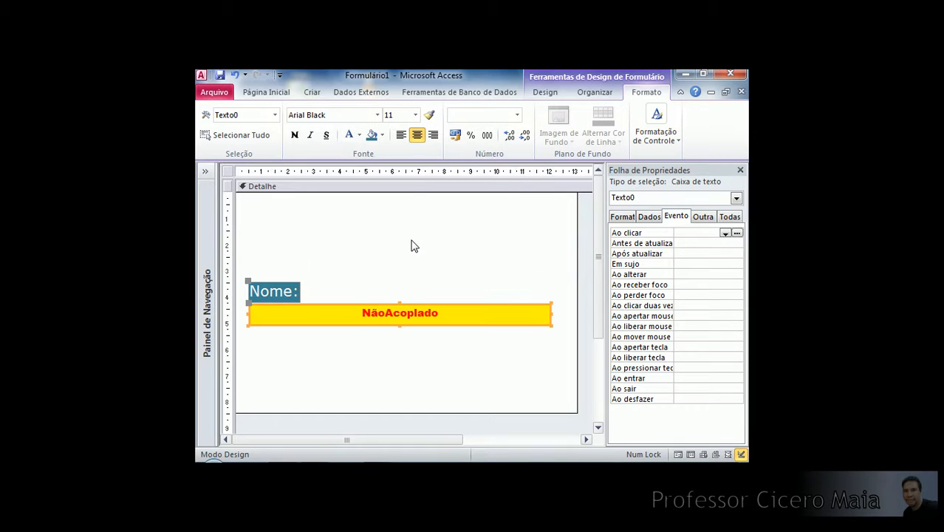
Move the text box and its label up together until the label sits about 0.1 cm below the detail section's upper edge.
{"action": "key", "text": "Left"}
{"action": "key", "text": "Up"}
{"action": "key", "text": "Up"}
{"action": "key", "text": "Up"}
{"action": "key", "text": "Up"}
{"action": "key", "text": "Up"}
{"action": "key", "text": "Up"}
{"action": "key", "text": "Up"}
{"action": "key", "text": "Up"}
{"action": "key", "text": "Up"}
{"action": "key", "text": "Up"}
{"action": "key", "text": "Up"}
{"action": "key", "text": "Up"}
{"action": "key", "text": "Up"}
{"action": "key", "text": "Up"}
{"action": "key", "text": "Up"}
{"action": "key", "text": "Up"}
{"action": "key", "text": "Up"}
{"action": "key", "text": "Up"}
{"action": "key", "text": "Up"}
{"action": "key", "text": "Up"}
{"action": "key", "text": "Up"}
{"action": "key", "text": "Up"}
{"action": "key", "text": "Up"}
{"action": "key", "text": "Up"}
{"action": "key", "text": "Up"}
{"action": "key", "text": "Up"}
{"action": "key", "text": "Up"}
{"action": "key", "text": "Up"}
{"action": "key", "text": "Up"}
{"action": "key", "text": "Up"}
{"action": "key", "text": "Up"}
{"action": "key", "text": "Up"}
{"action": "key", "text": "Up"}
{"action": "key", "text": "Up"}
{"action": "key", "text": "Up"}
{"action": "key", "text": "Up"}
{"action": "key", "text": "Up"}
{"action": "key", "text": "Up"}
{"action": "key", "text": "Up"}
{"action": "key", "text": "Up"}
{"action": "key", "text": "Down"}
{"action": "key", "text": "Down"}
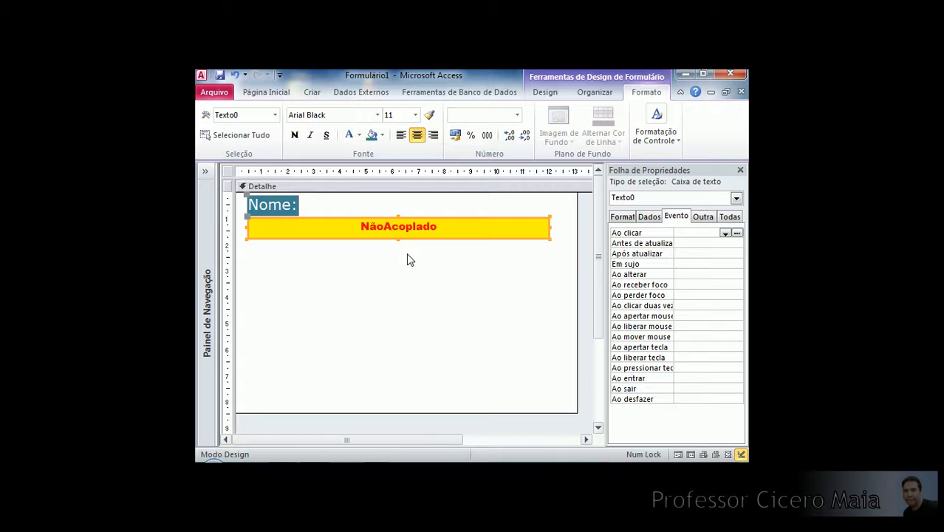
{"action": "left_click", "coordinate": [400, 255]}
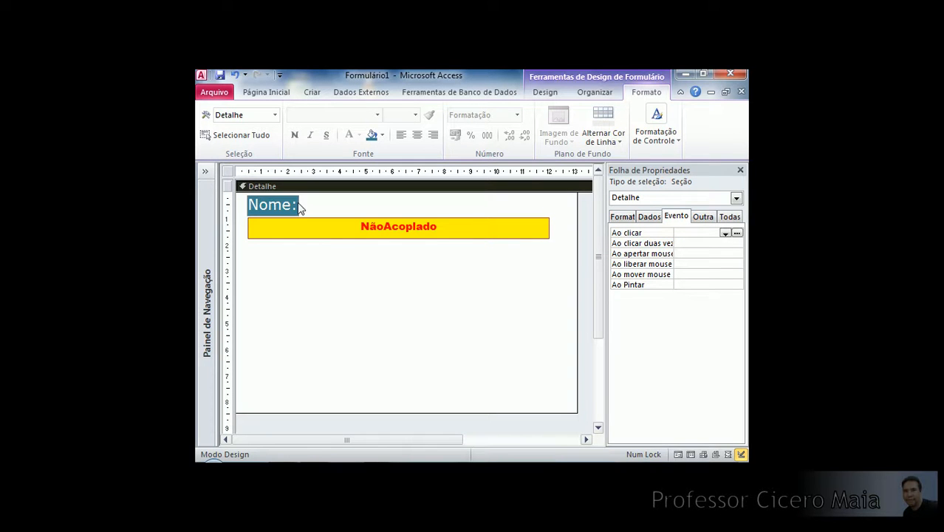
Compare the selection types of the text box and "Nome:" label, and examine the format properties of the text box and detail section.
{"action": "left_click", "coordinate": [485, 235]}
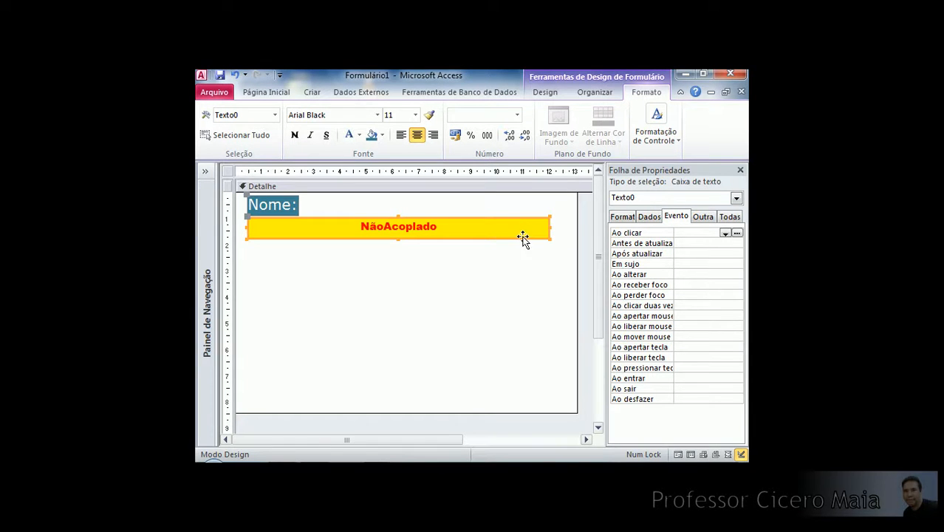
{"action": "left_click", "coordinate": [282, 205]}
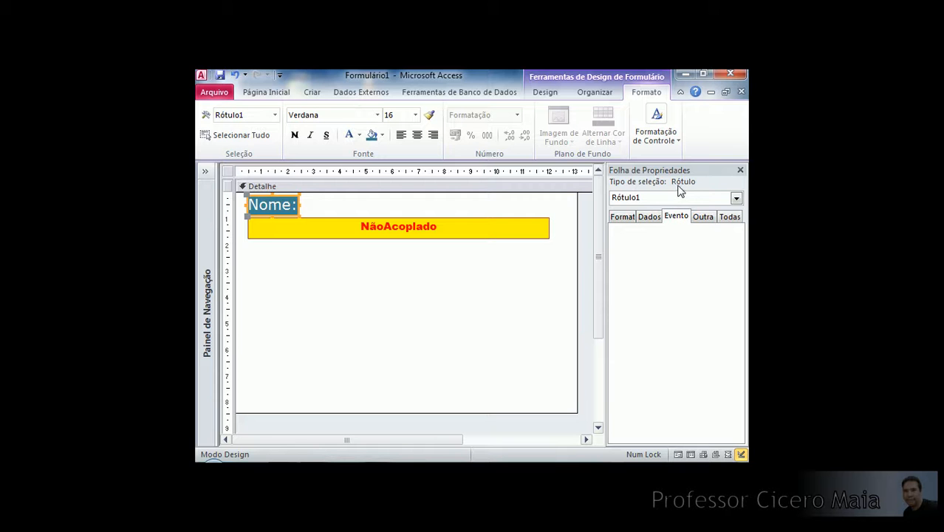
{"action": "left_click", "coordinate": [316, 254]}
{"action": "left_click", "coordinate": [480, 233]}
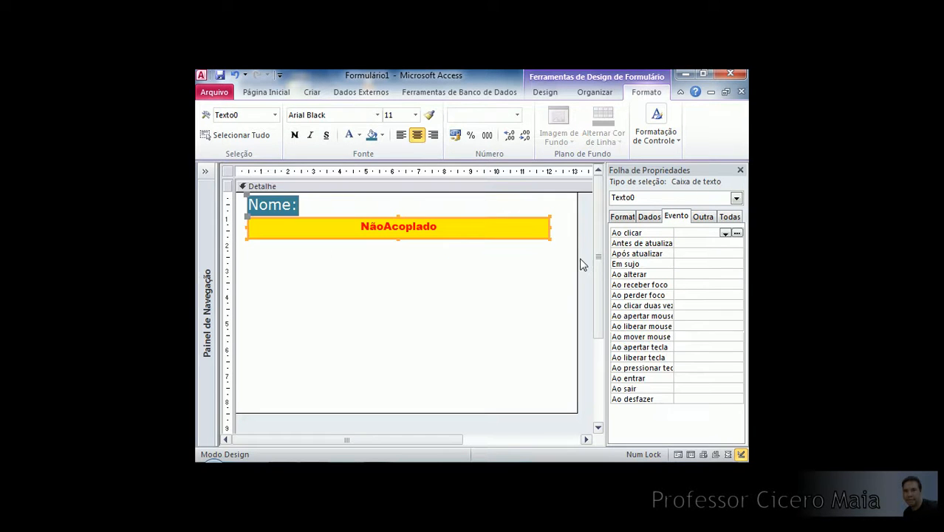
{"action": "left_click", "coordinate": [619, 218]}
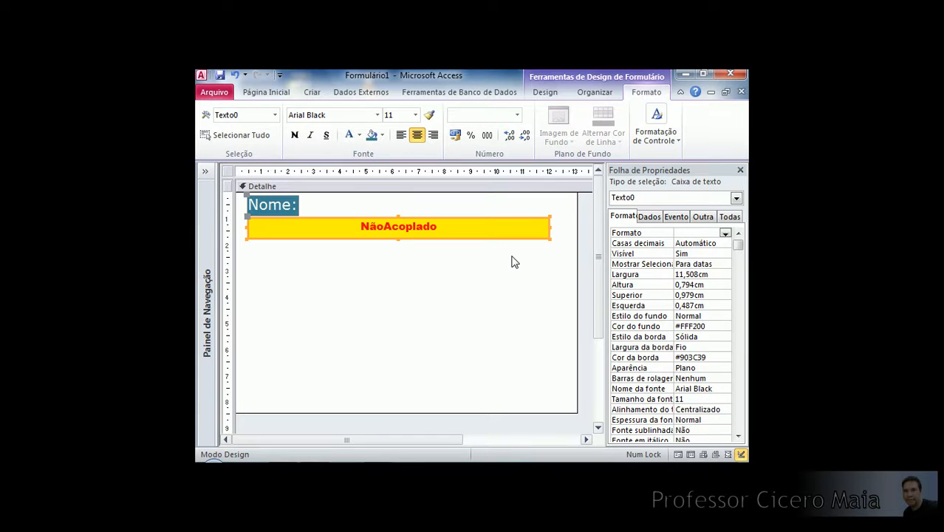
{"action": "left_click", "coordinate": [486, 261]}
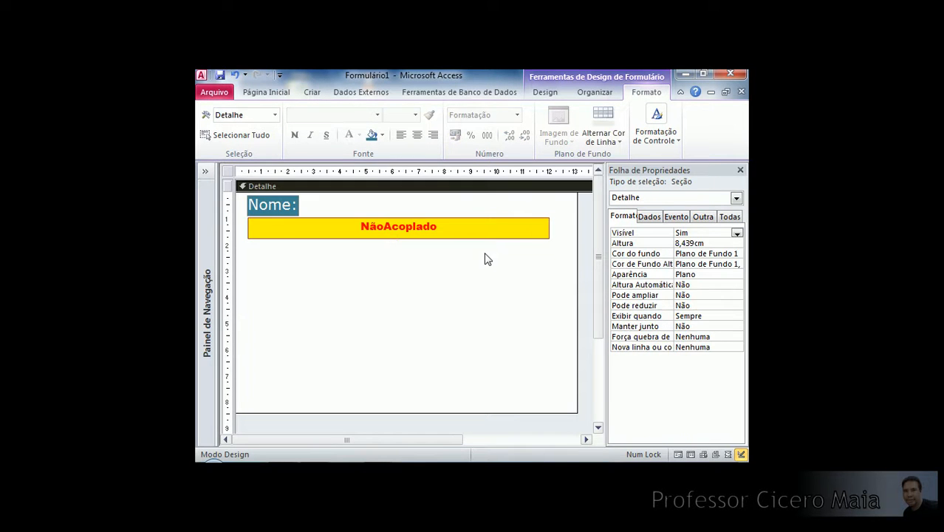
Rename the text box as txtNome.
{"action": "left_click", "coordinate": [516, 226]}
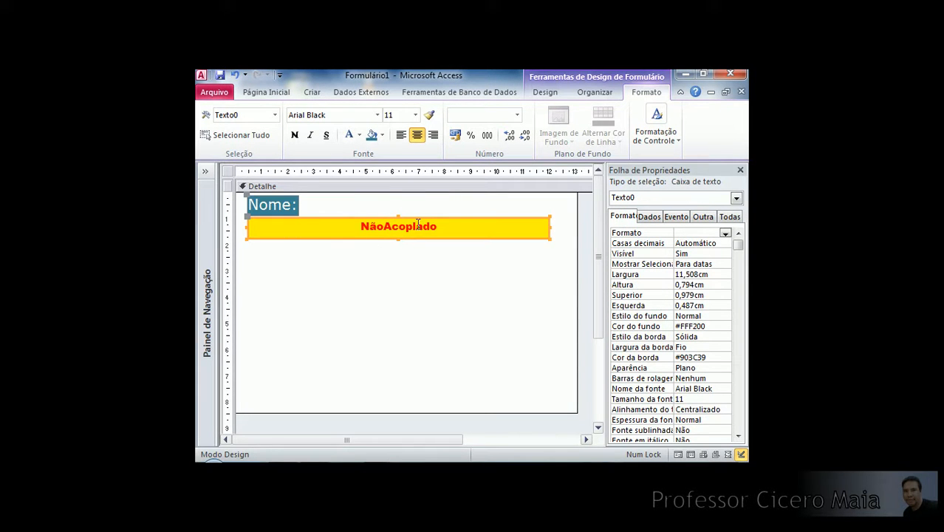
{"action": "left_click", "coordinate": [729, 217]}
{"action": "left_click", "coordinate": [624, 235]}
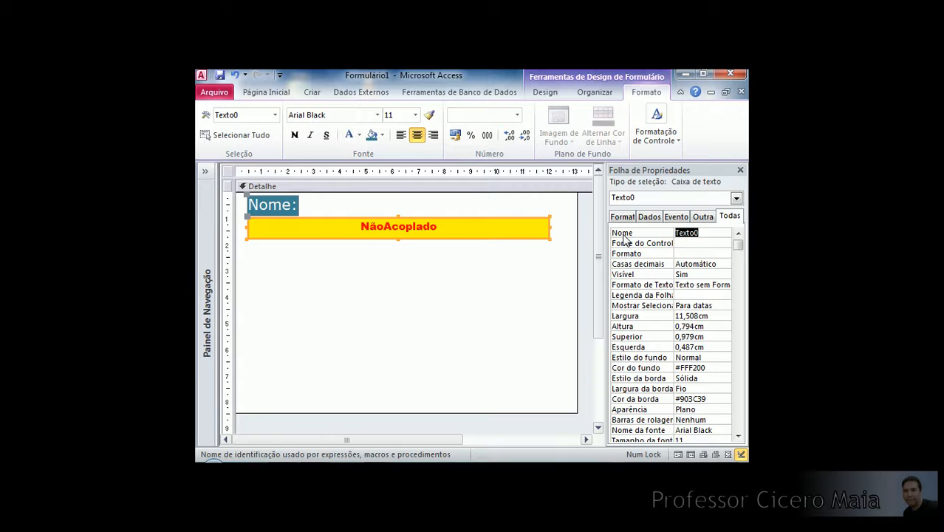
{"action": "type", "text": "txtNome"}
{"action": "key", "text": "Return"}
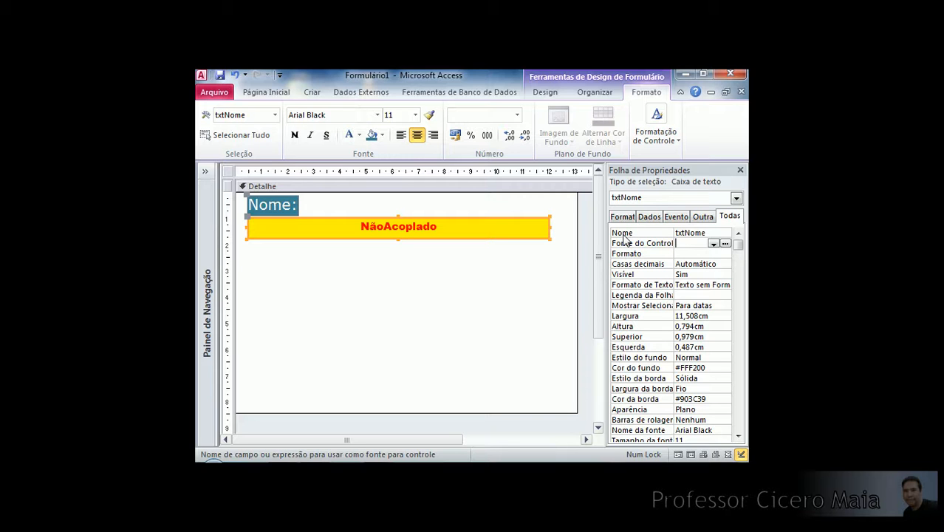
Review the full property list of the "Nome:" label and of the detail section.
{"action": "left_click", "coordinate": [303, 207]}
{"action": "left_click", "coordinate": [285, 205]}
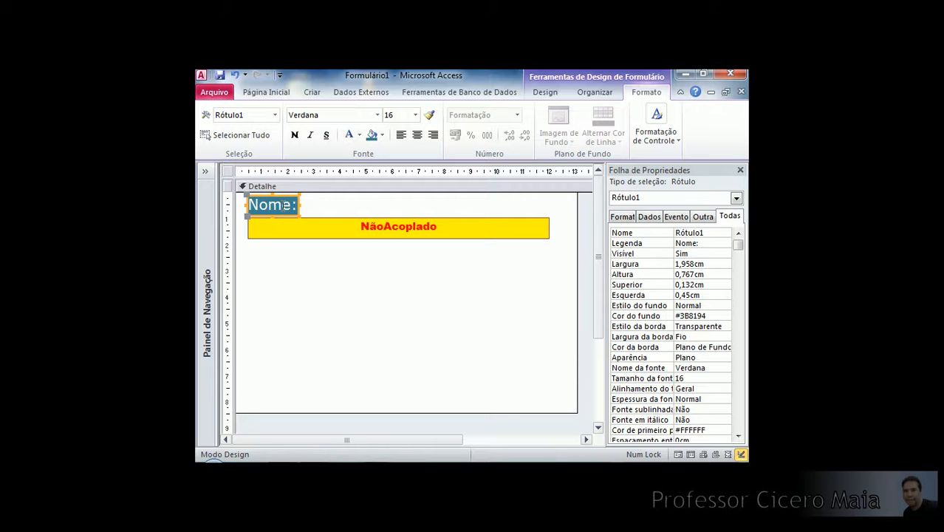
{"action": "left_click", "coordinate": [412, 258]}
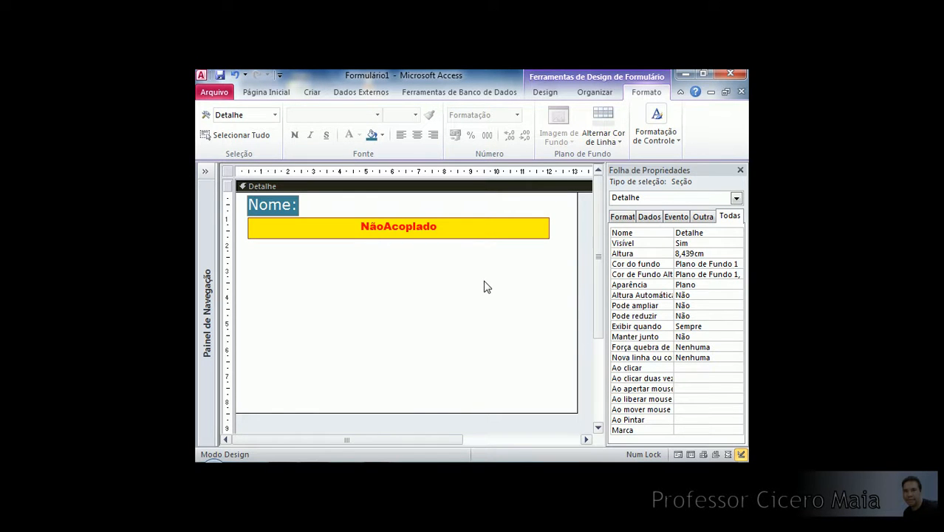
Test the form in Form view by entering sample text in the Nome text box, and return to Design view.
{"action": "left_click", "coordinate": [544, 93]}
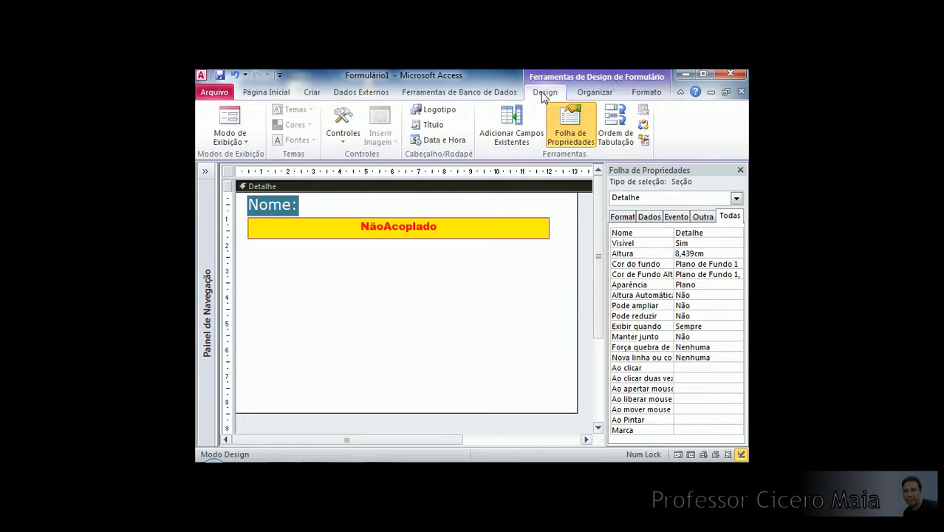
{"action": "left_click", "coordinate": [232, 120]}
{"action": "type", "text": "sdvsdgvsdgsdgvsdgvsd"}
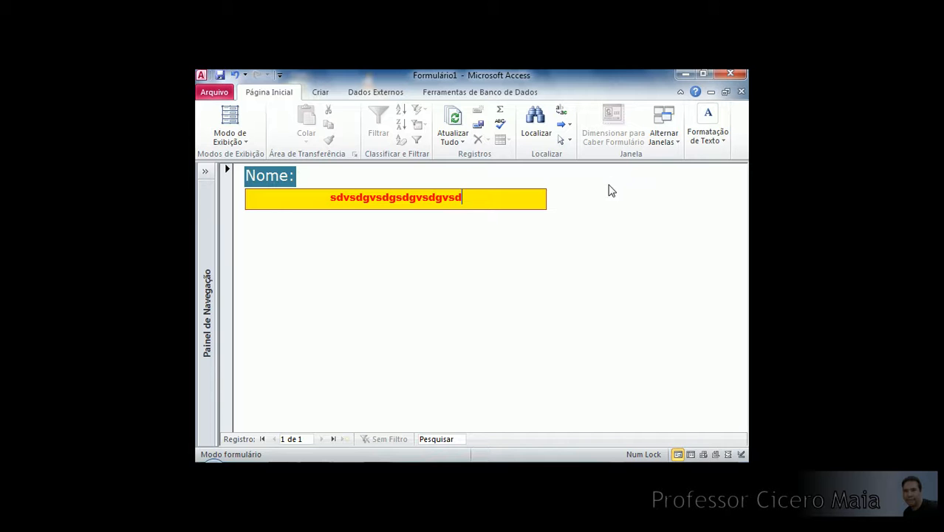
{"action": "right_click", "coordinate": [610, 180]}
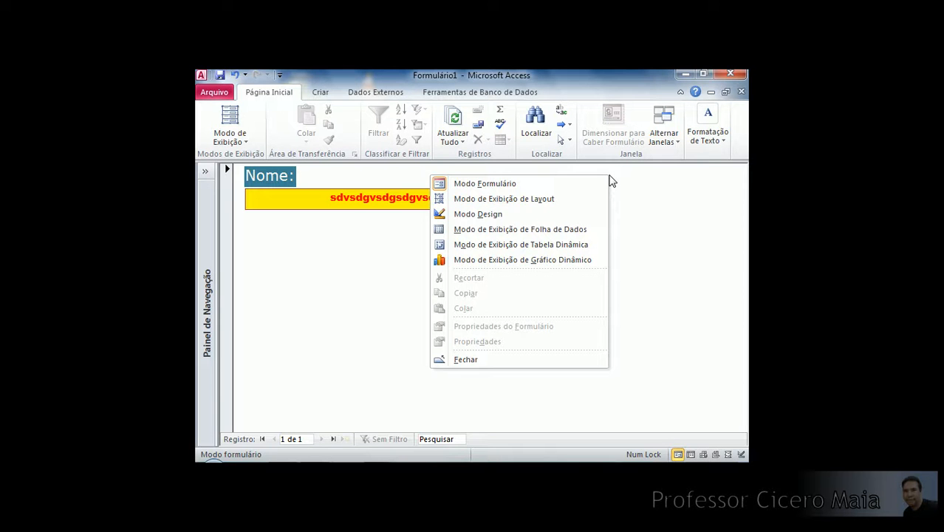
{"action": "left_click", "coordinate": [479, 215]}
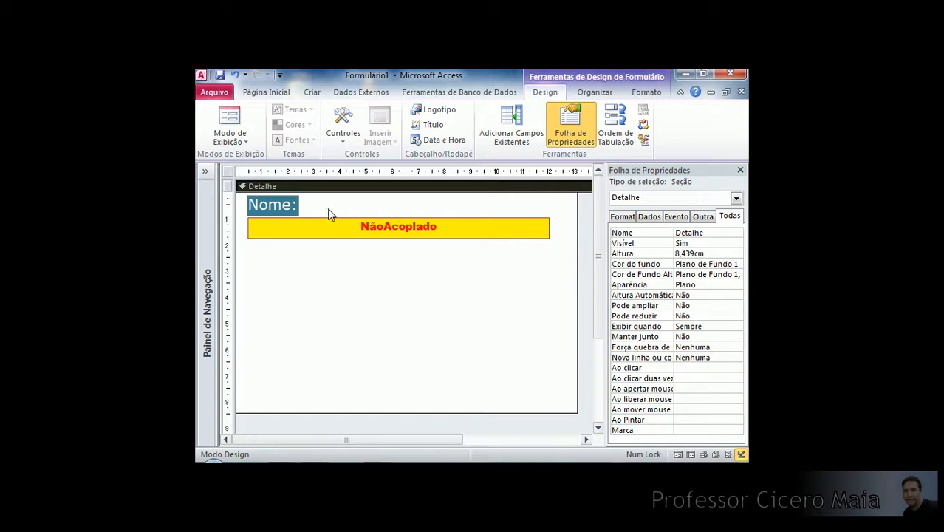
Draw a label about 11.3 cm wide and 1 cm high below the text box, with the caption "Controle de cliente".
{"action": "left_click", "coordinate": [340, 134]}
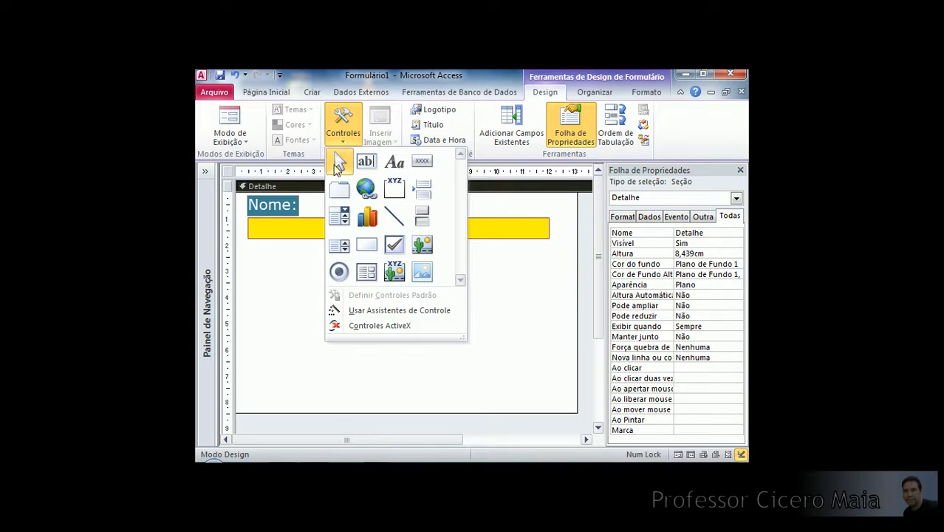
{"action": "left_click", "coordinate": [391, 171]}
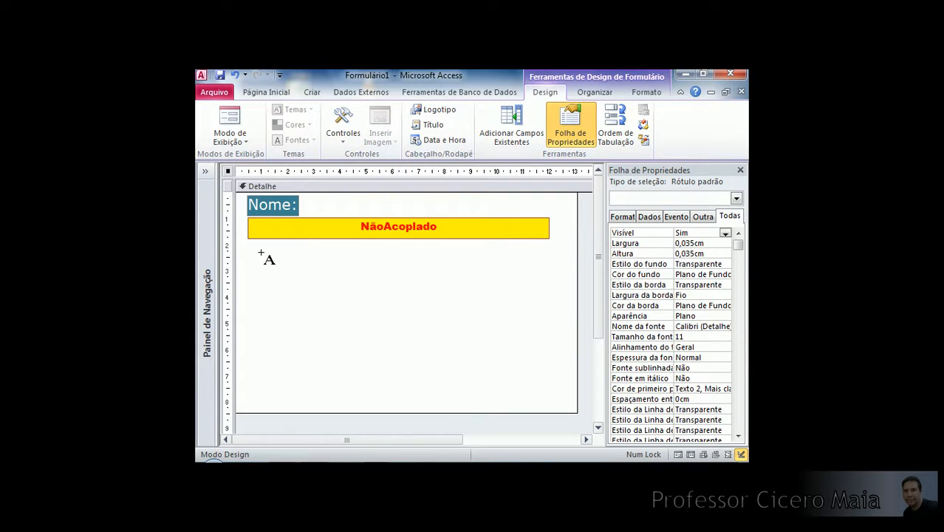
{"action": "mouse_move", "coordinate": [250, 248]}
{"action": "left_mouse_down"}
{"action": "mouse_move", "coordinate": [318, 269]}
{"action": "mouse_move", "coordinate": [547, 273]}
{"action": "left_mouse_up"}
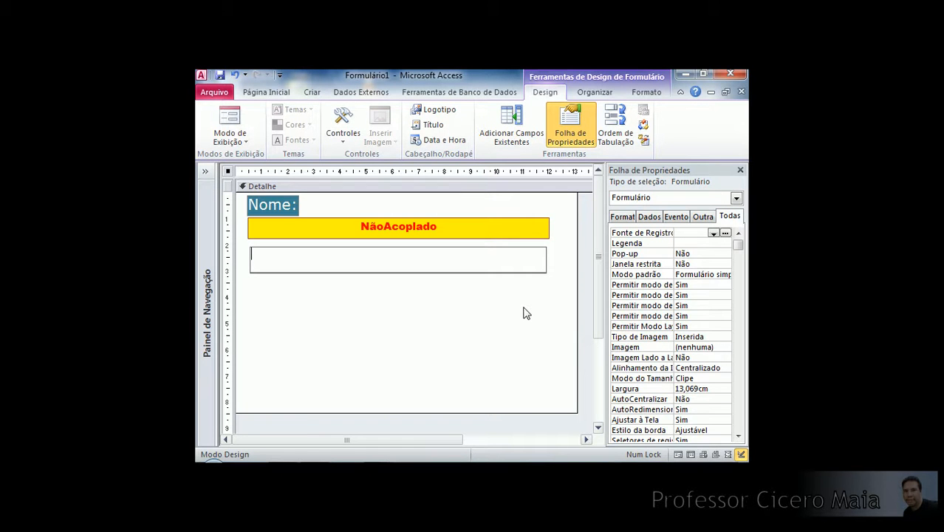
{"action": "type", "text": "Controle de cliente"}
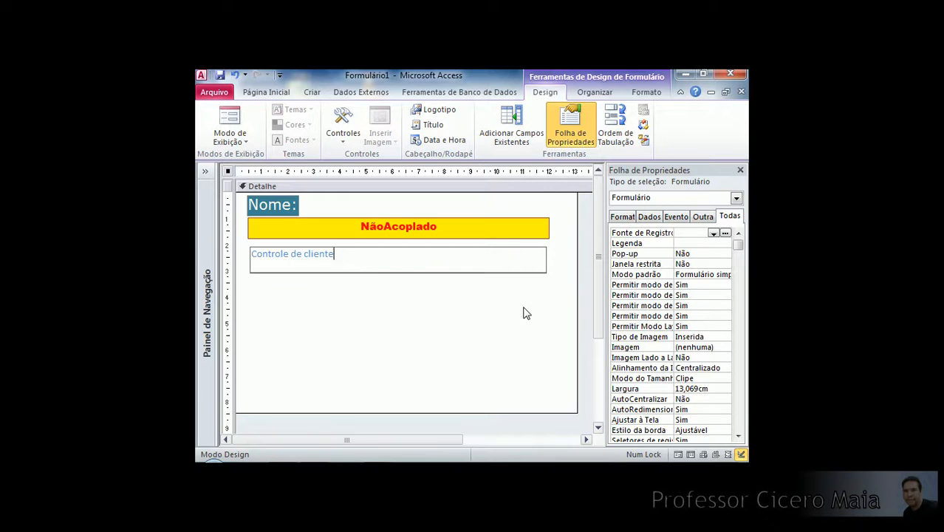
{"action": "key", "text": "Return"}
{"action": "left_click", "coordinate": [523, 313]}
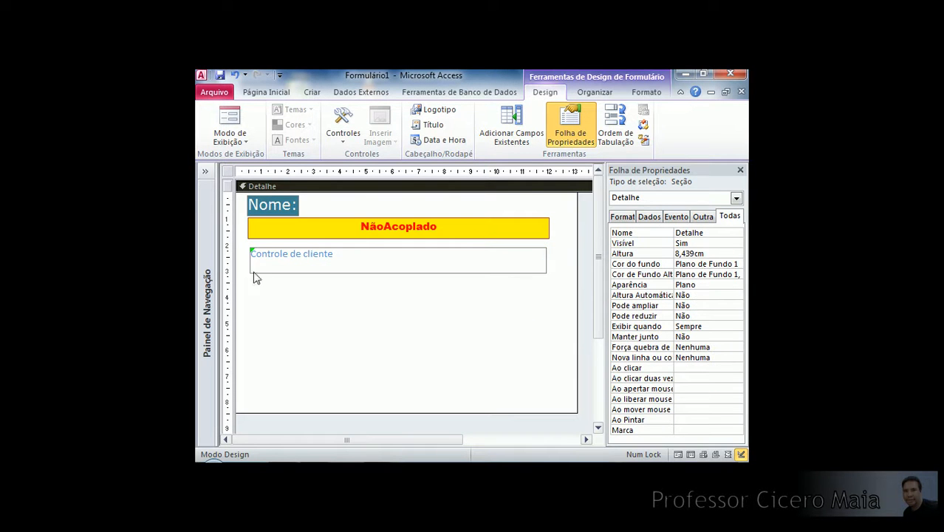
Move the "Nome:" label and text box down, and place the "Controle de cliente" label above them, about 0.2 cm below the section's upper edge.
{"action": "left_click_drag", "start_coordinate": [238, 207], "coordinate": [292, 228]}
{"action": "left_click_drag", "start_coordinate": [300, 224], "coordinate": [301, 306]}
{"action": "mouse_move", "coordinate": [332, 271]}
{"action": "left_mouse_down"}
{"action": "mouse_move", "coordinate": [333, 215]}
{"action": "mouse_move", "coordinate": [301, 323]}
{"action": "mouse_move", "coordinate": [333, 255]}
{"action": "mouse_move", "coordinate": [330, 264]}
{"action": "left_mouse_up"}
{"action": "left_click", "coordinate": [384, 238]}
{"action": "left_click", "coordinate": [412, 213]}
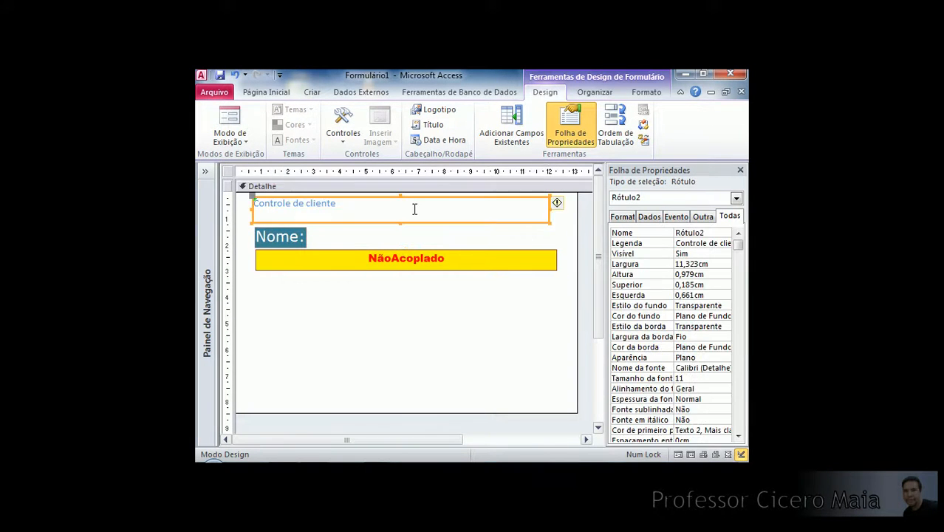
Set the "Controle de cliente" label's font to Brush Script MT at size 24.
{"action": "left_click", "coordinate": [647, 92]}
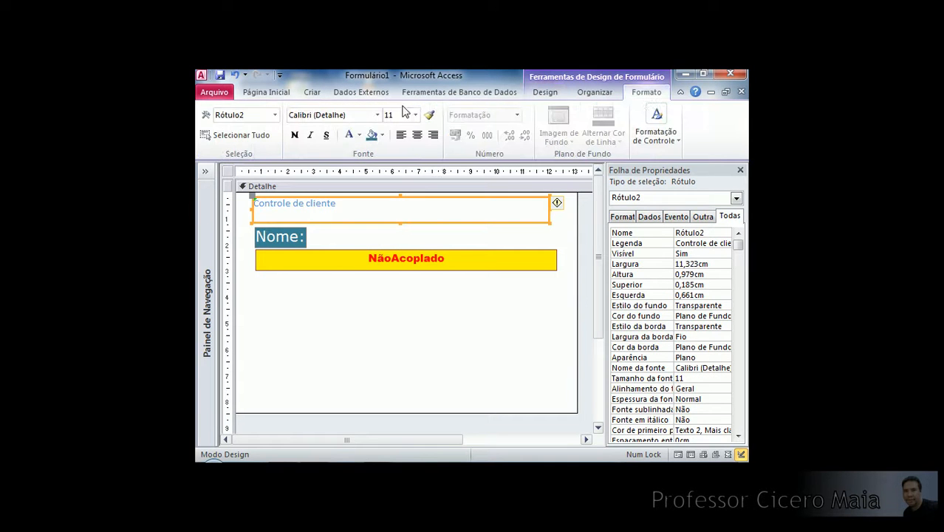
{"action": "left_click", "coordinate": [378, 114]}
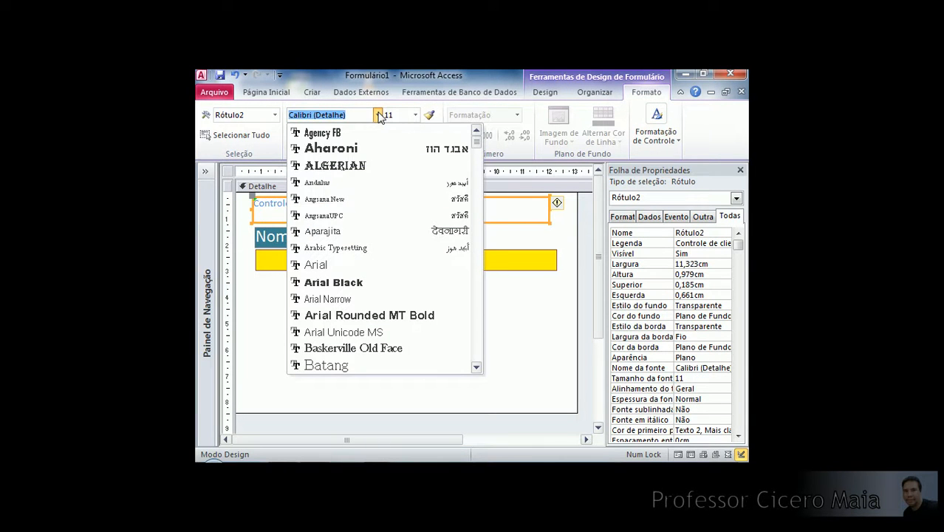
{"action": "left_click_drag", "start_coordinate": [477, 142], "coordinate": [480, 172]}
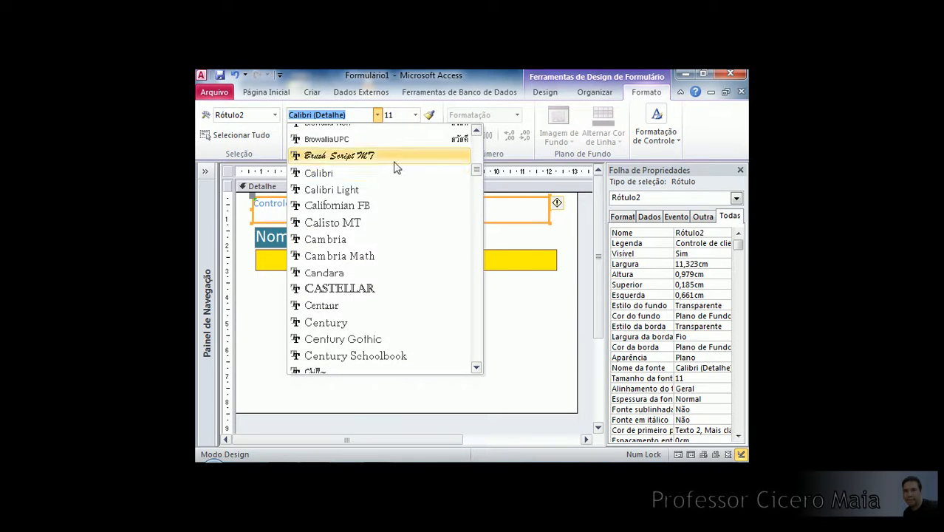
{"action": "left_click", "coordinate": [325, 155]}
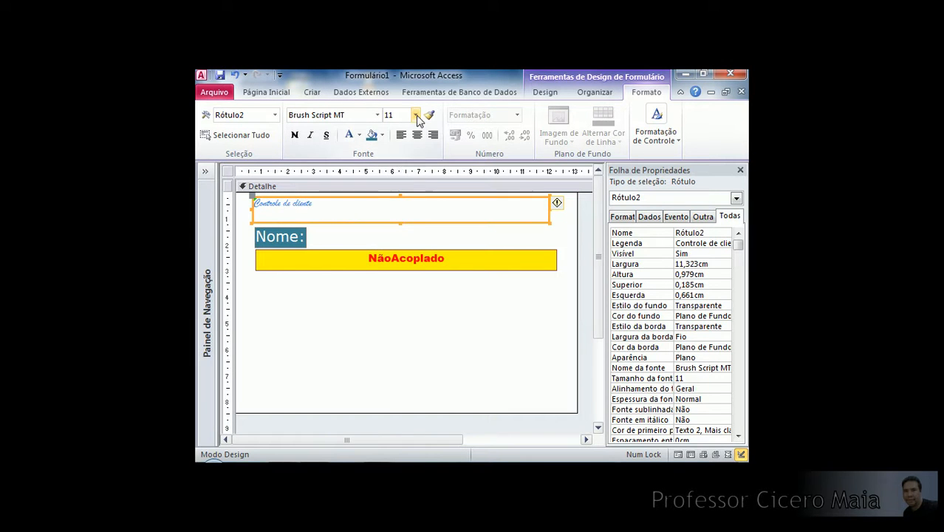
{"action": "left_click", "coordinate": [415, 115]}
{"action": "left_click", "coordinate": [396, 251]}
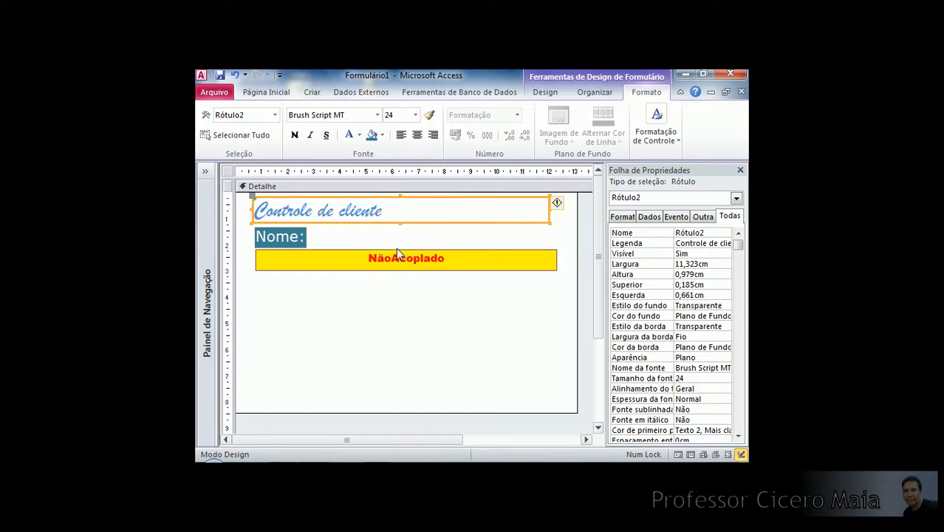
Give the "Controle de cliente" label the recently used dark red text colour (#903C39), font size 26 and centred alignment.
{"action": "left_click", "coordinate": [361, 136]}
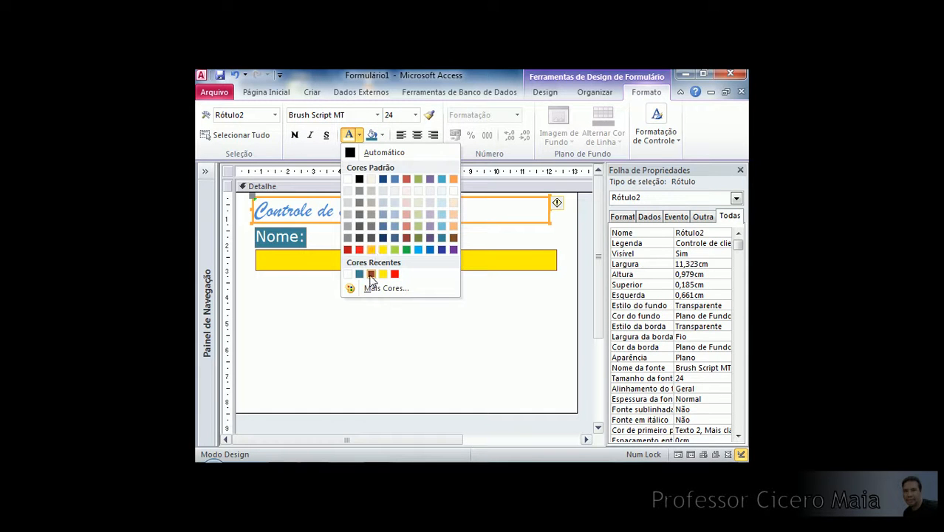
{"action": "left_click", "coordinate": [371, 274]}
{"action": "left_click", "coordinate": [416, 115]}
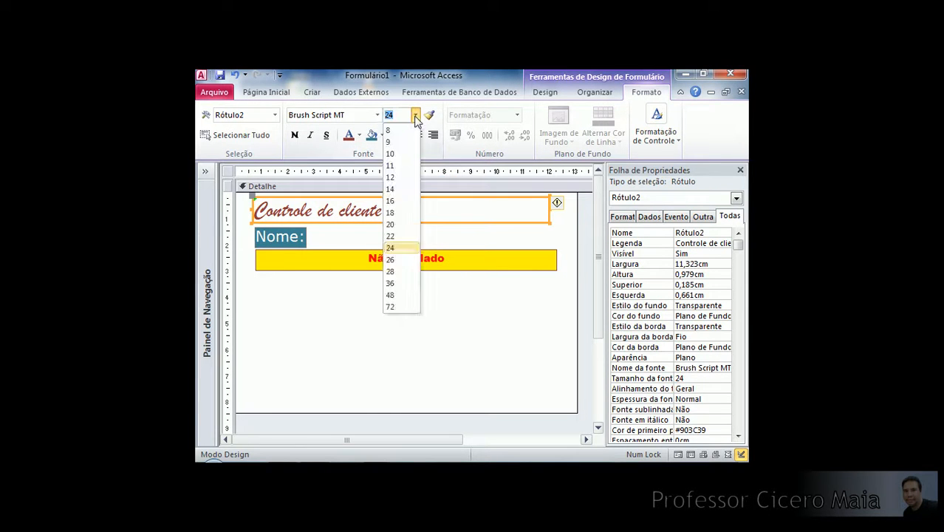
{"action": "left_click", "coordinate": [392, 261]}
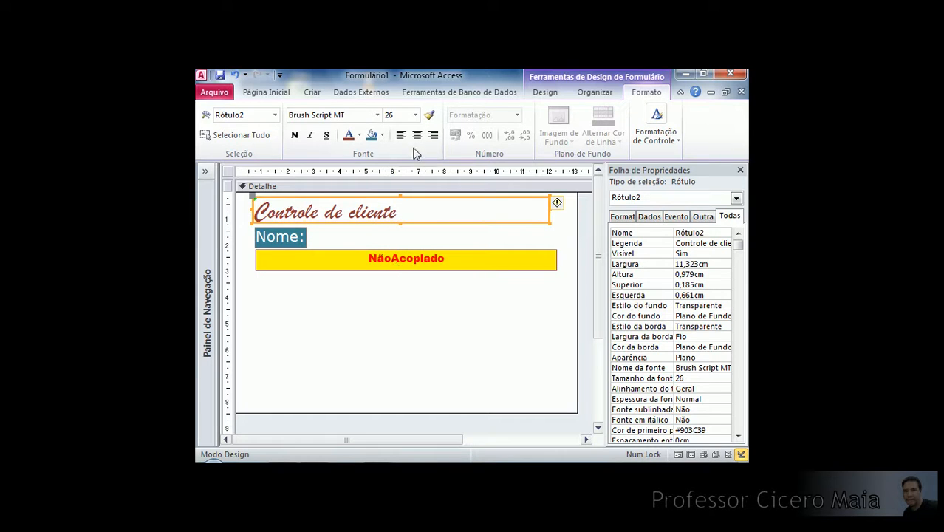
{"action": "left_click", "coordinate": [417, 136]}
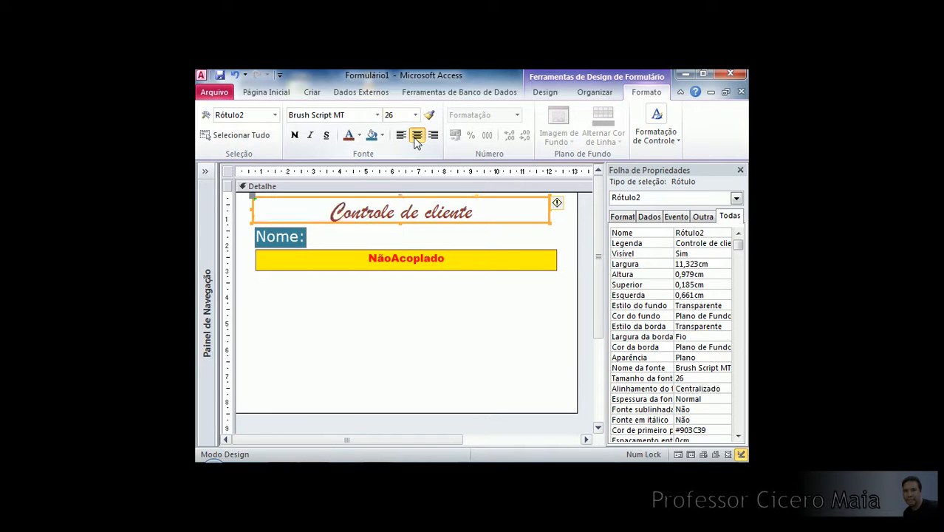
Check the Nome and Legenda properties of the "Controle de cliente" label.
{"action": "left_click", "coordinate": [553, 239]}
{"action": "left_click", "coordinate": [408, 207]}
{"action": "left_click_drag", "start_coordinate": [675, 233], "coordinate": [670, 233]}
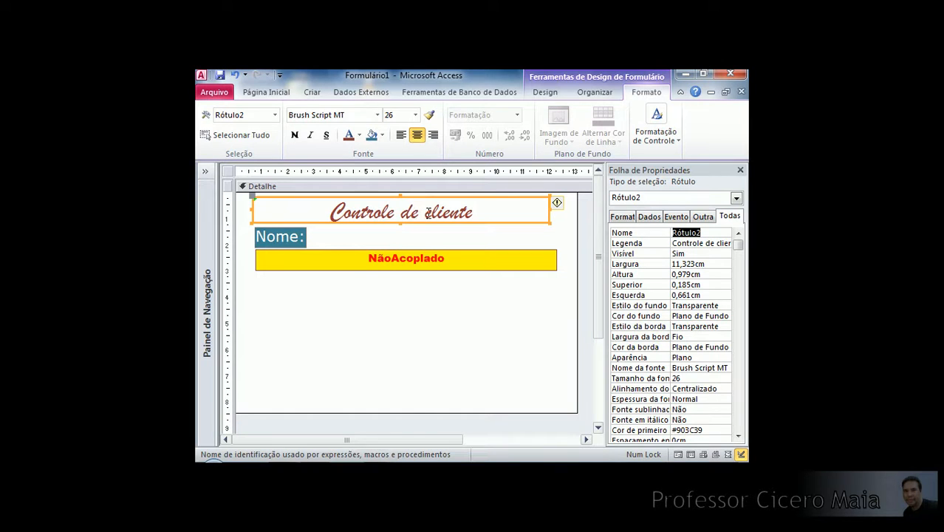
{"action": "left_click", "coordinate": [653, 244]}
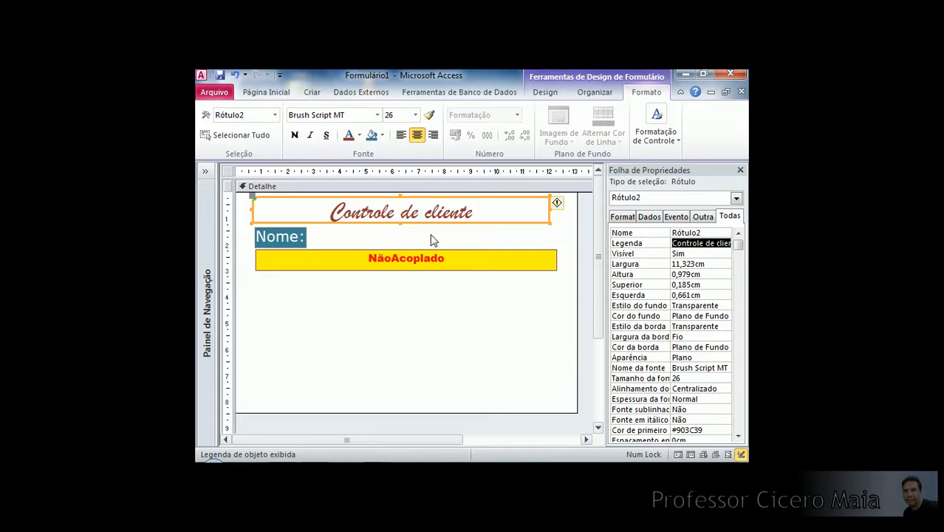
{"action": "left_click", "coordinate": [386, 237]}
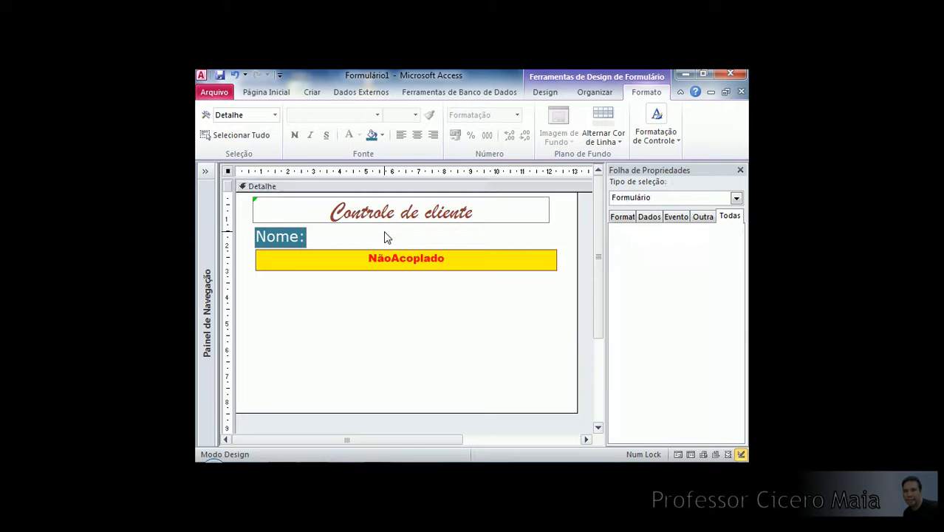
Adjust the "Controle de cliente" label to about 1.1 cm high, placed about 0.1 cm below the section's upper edge.
{"action": "left_click", "coordinate": [384, 220]}
{"action": "left_click_drag", "start_coordinate": [399, 222], "coordinate": [390, 216]}
{"action": "left_click", "coordinate": [404, 229]}
{"action": "left_click", "coordinate": [459, 227]}
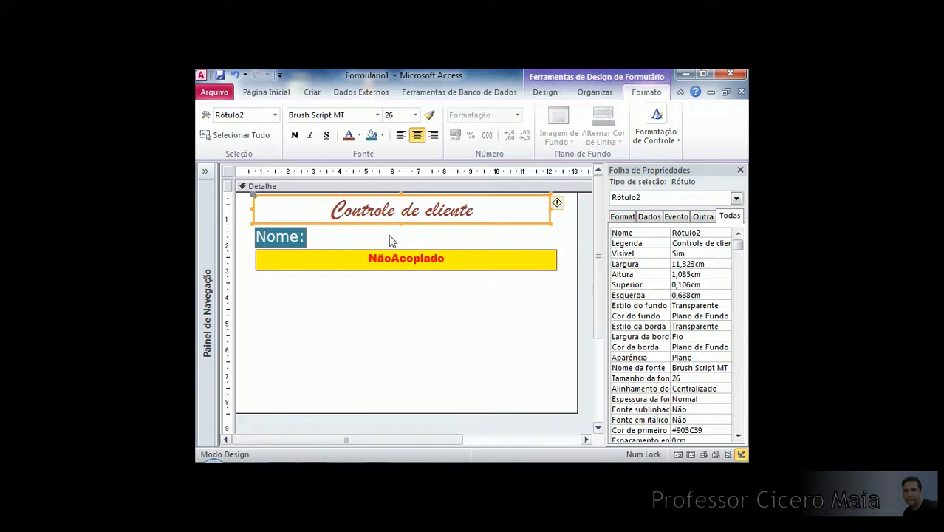
{"action": "left_click", "coordinate": [477, 214]}
{"action": "left_click", "coordinate": [429, 231]}
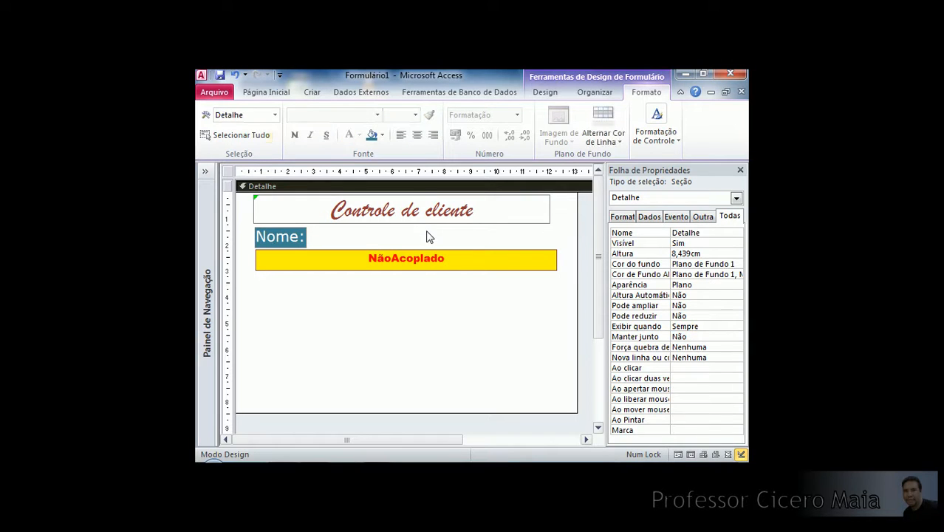
Preview the formatted title label in Form view and return to Design view.
{"action": "right_click", "coordinate": [589, 208]}
{"action": "left_click", "coordinate": [591, 211]}
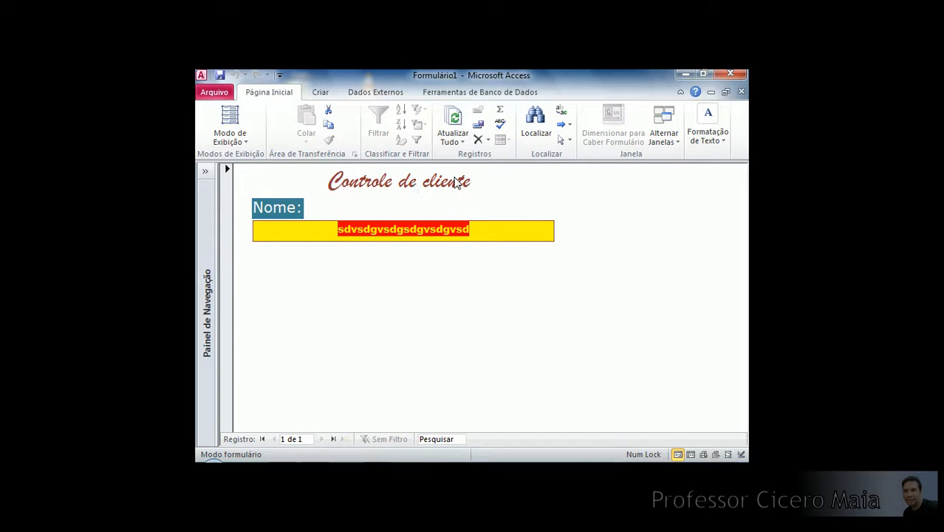
{"action": "right_click", "coordinate": [673, 200]}
{"action": "left_click", "coordinate": [539, 225]}
{"action": "left_click", "coordinate": [366, 286]}
Draw a tab control about 6.5 cm wide and 3.3 cm high just below the Nome text box.
{"action": "left_click", "coordinate": [339, 131]}
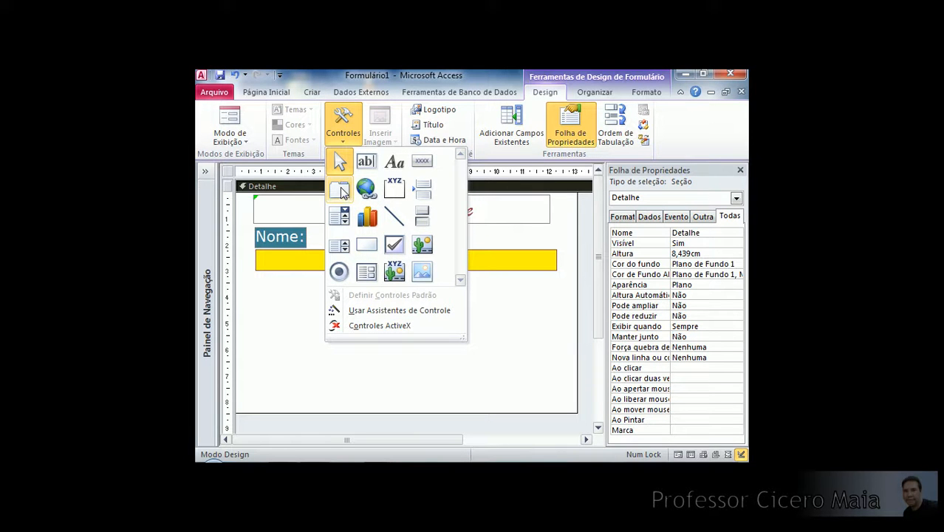
{"action": "left_click", "coordinate": [340, 192]}
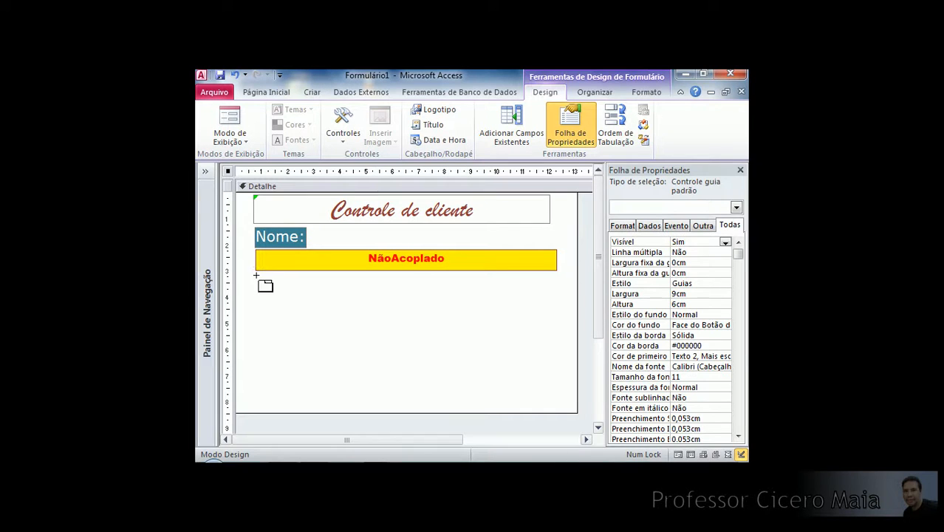
{"action": "left_click_drag", "start_coordinate": [254, 274], "coordinate": [425, 359]}
{"action": "left_click", "coordinate": [494, 330]}
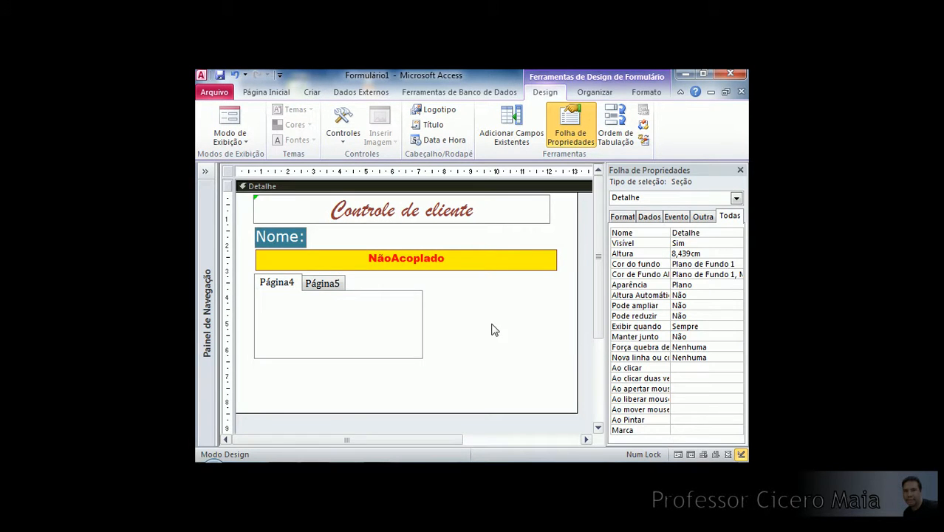
Examine the tab control's two pages by switching between Página4 and Página5.
{"action": "left_click", "coordinate": [285, 295]}
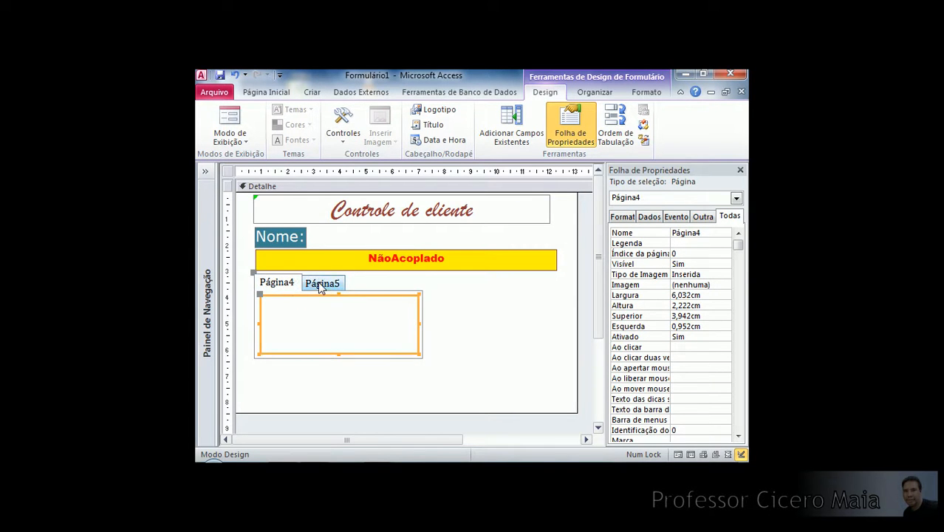
{"action": "left_click", "coordinate": [318, 287]}
{"action": "left_click", "coordinate": [284, 288]}
{"action": "left_click", "coordinate": [319, 287]}
{"action": "left_click", "coordinate": [294, 287]}
{"action": "left_click", "coordinate": [326, 286]}
{"action": "left_click", "coordinate": [282, 286]}
{"action": "left_click", "coordinate": [321, 286]}
{"action": "left_click", "coordinate": [282, 287]}
{"action": "left_click", "coordinate": [311, 290]}
{"action": "left_click", "coordinate": [289, 289]}
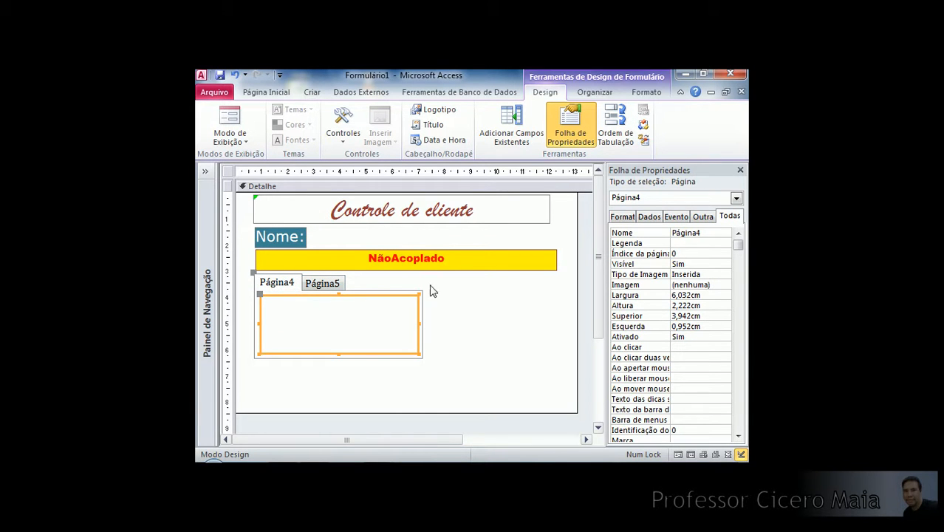
{"action": "left_click", "coordinate": [474, 293]}
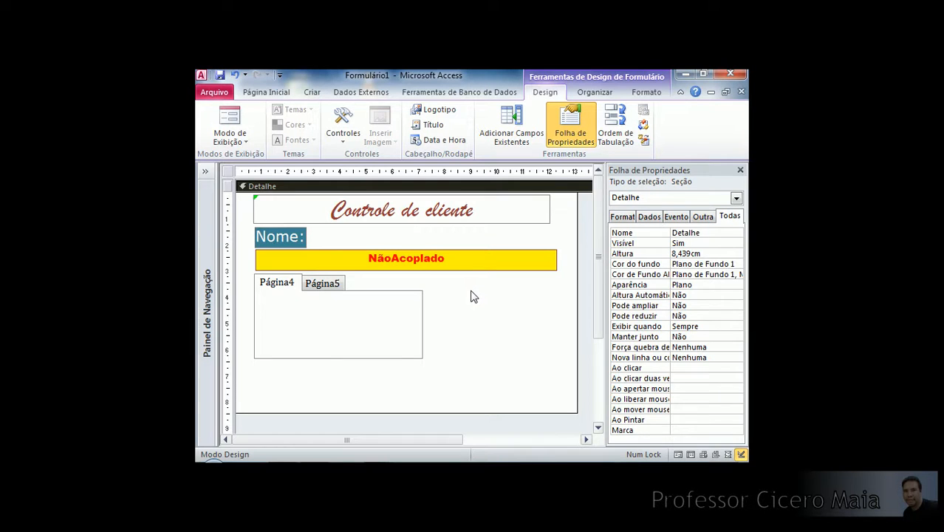
{"action": "left_click", "coordinate": [474, 297]}
Enlarge the tab control in height and width so that its pages measure about 6.8 by 3.7 cm.
{"action": "left_click", "coordinate": [394, 359]}
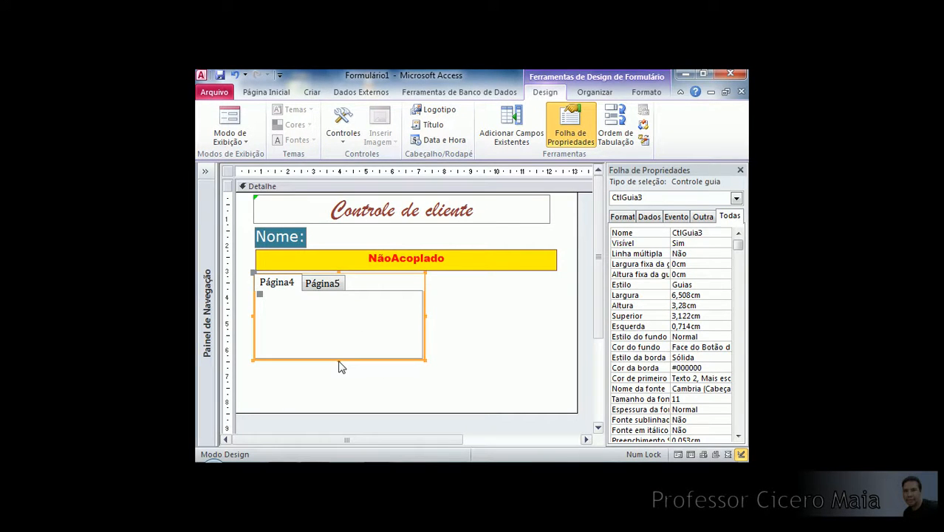
{"action": "left_click_drag", "start_coordinate": [338, 359], "coordinate": [338, 400]}
{"action": "left_click_drag", "start_coordinate": [427, 340], "coordinate": [444, 337]}
{"action": "left_click", "coordinate": [498, 338]}
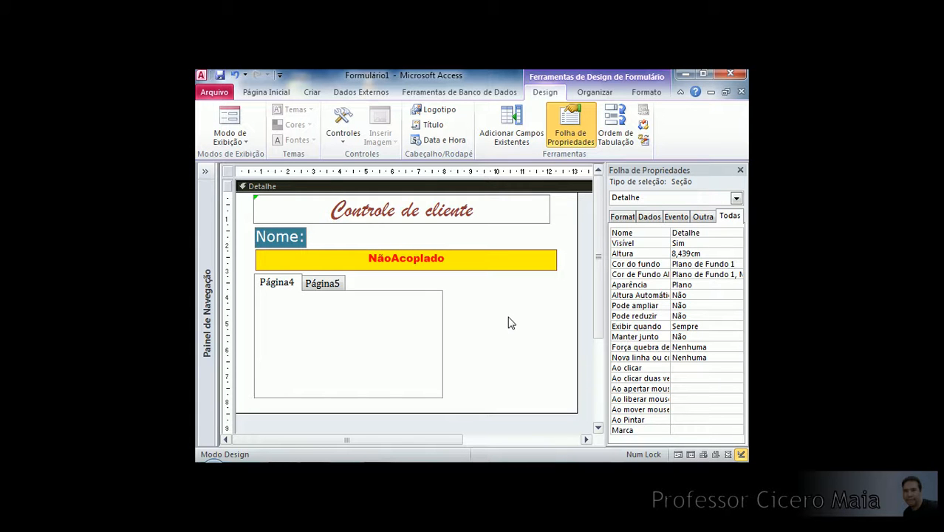
Draw a label about 5.6 cm wide and 1 cm high on the Página4 page, with the caption "pagina 4".
{"action": "left_click", "coordinate": [285, 289]}
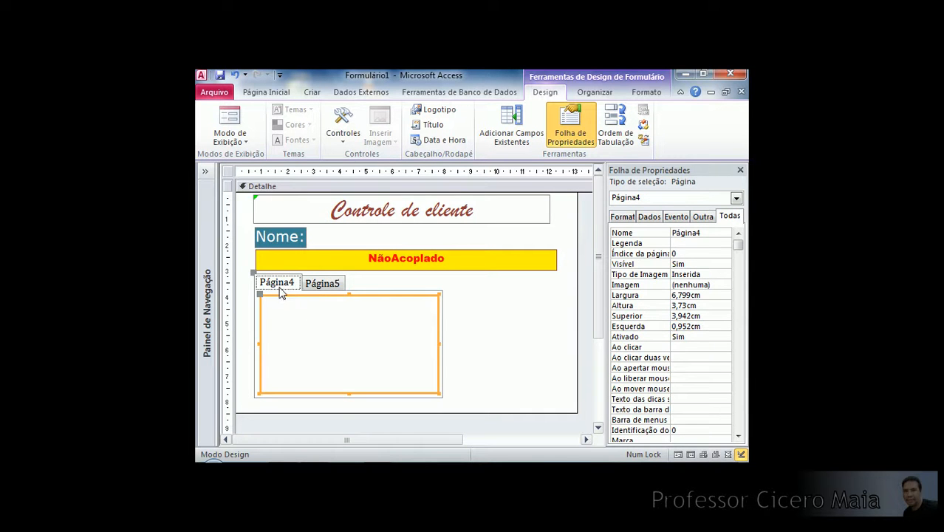
{"action": "left_click", "coordinate": [344, 127]}
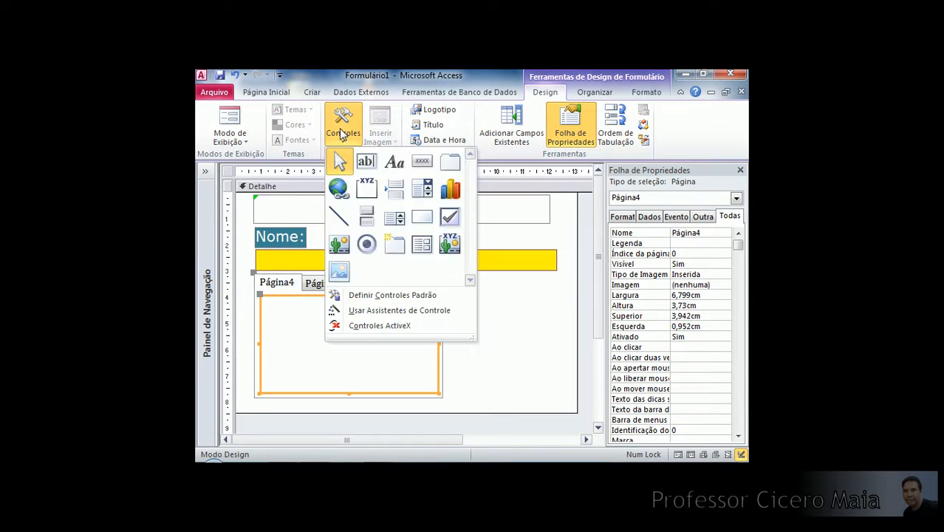
{"action": "left_click", "coordinate": [393, 163]}
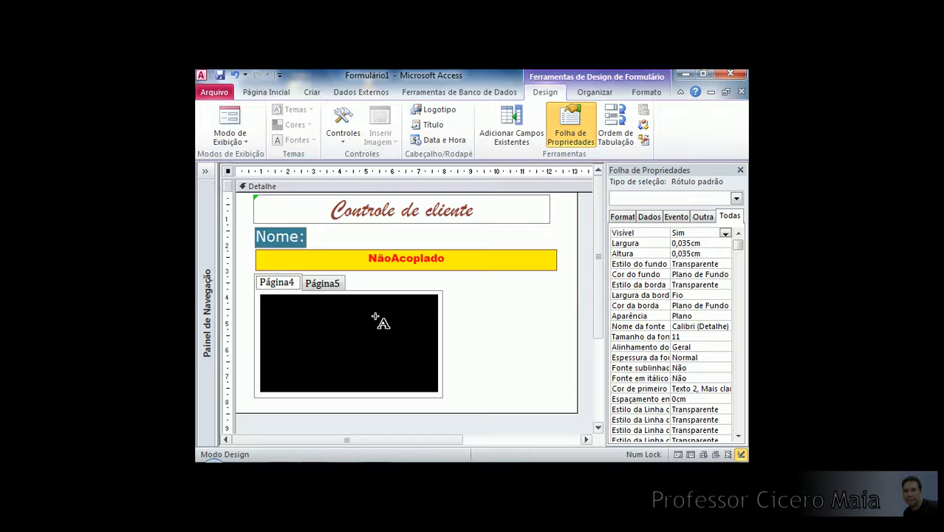
{"action": "left_click_drag", "start_coordinate": [278, 320], "coordinate": [422, 346]}
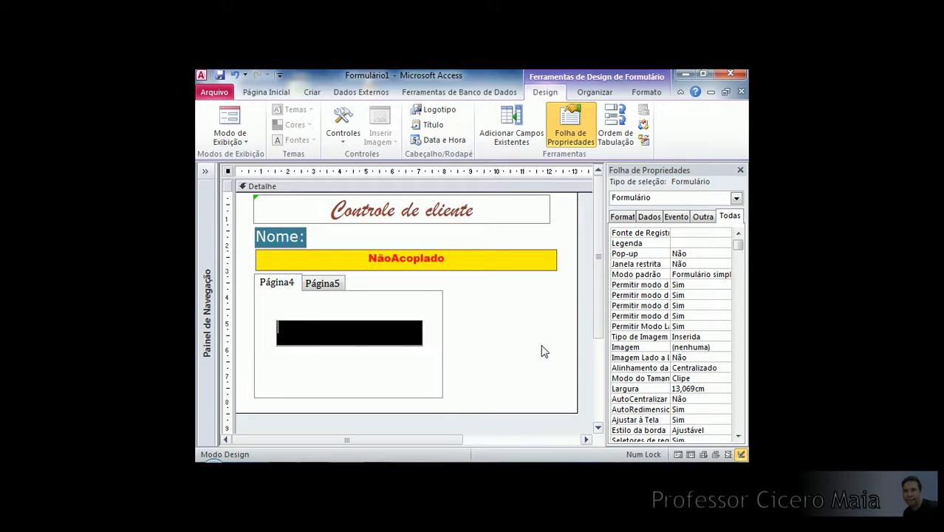
{"action": "type", "text": "pagina"}
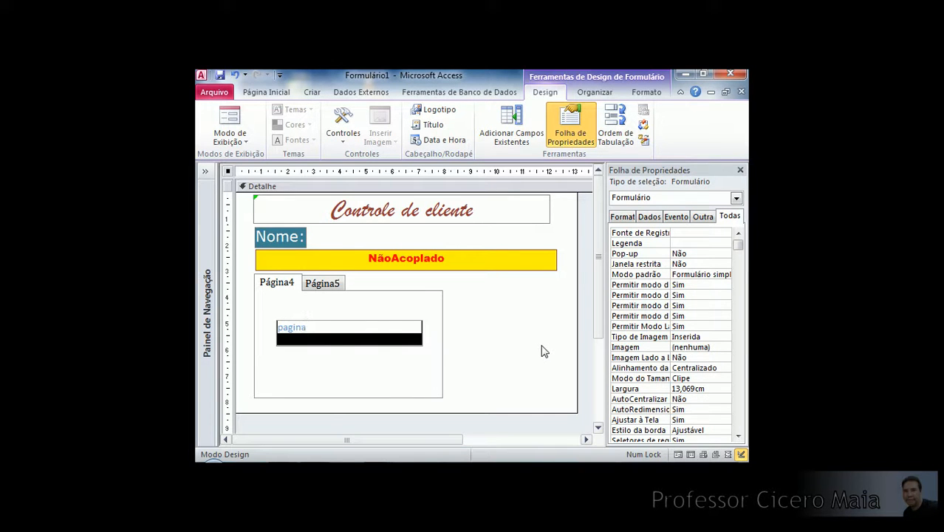
{"action": "key", "text": "Return"}
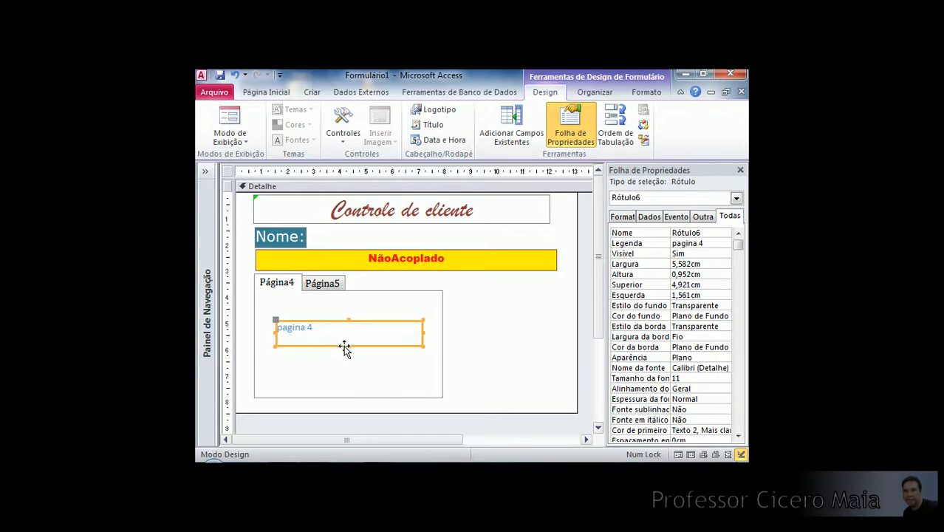
Format the "pagina 4" label with dark red text (#903C39) and font size 18.
{"action": "left_click", "coordinate": [647, 93]}
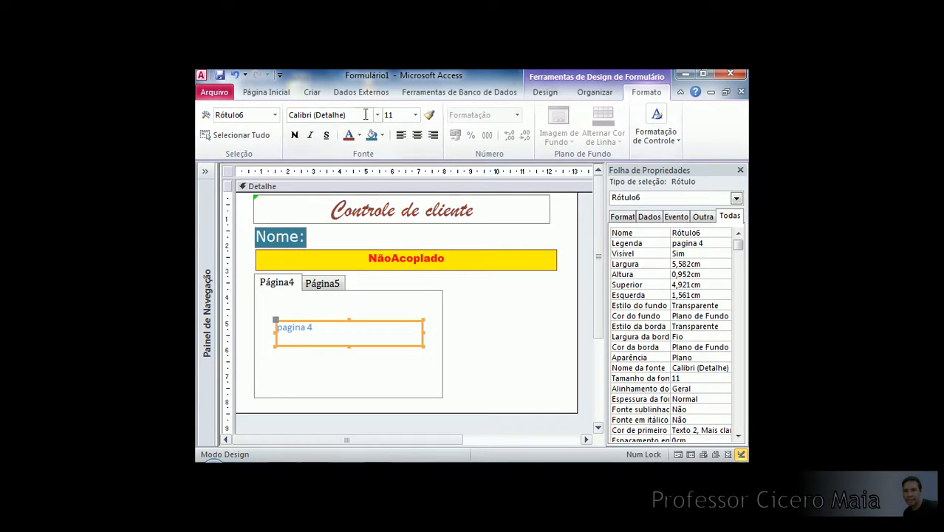
{"action": "left_click", "coordinate": [348, 136]}
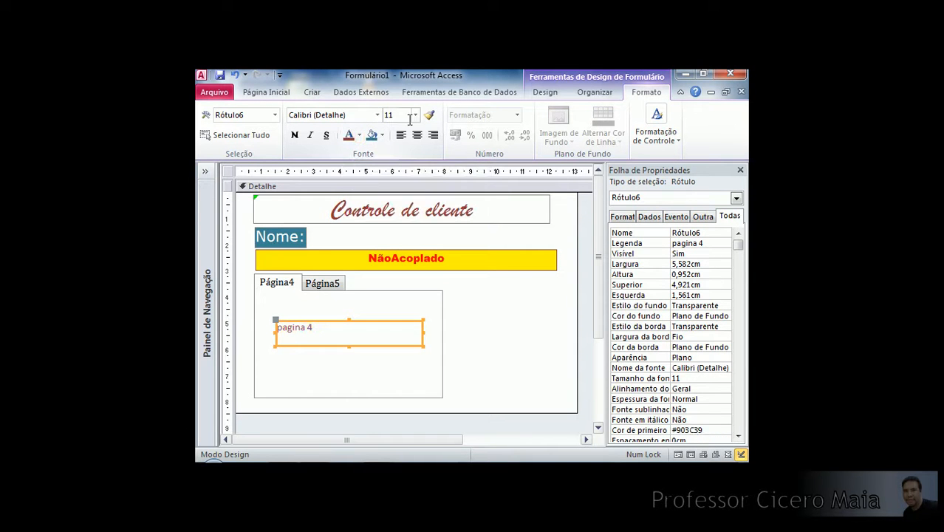
{"action": "left_click", "coordinate": [415, 114]}
{"action": "left_click", "coordinate": [391, 213]}
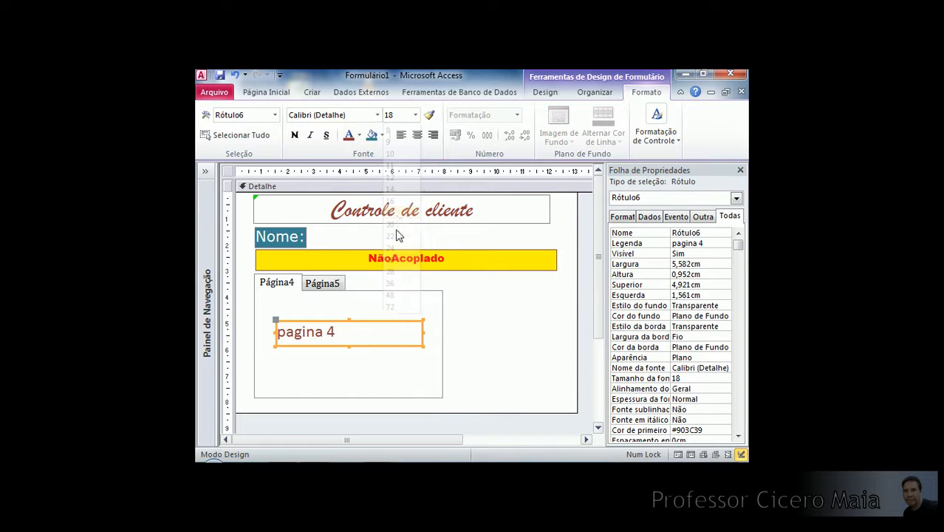
{"action": "left_click", "coordinate": [477, 355]}
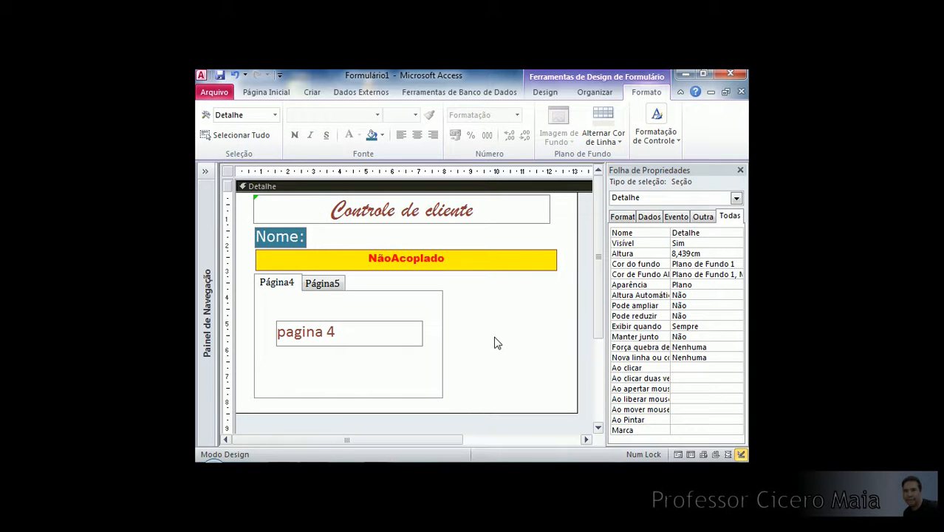
Draw a label about 3.7 cm wide and 0.9 cm high on the Página5 page, with the caption "pagina 5".
{"action": "left_click", "coordinate": [322, 285]}
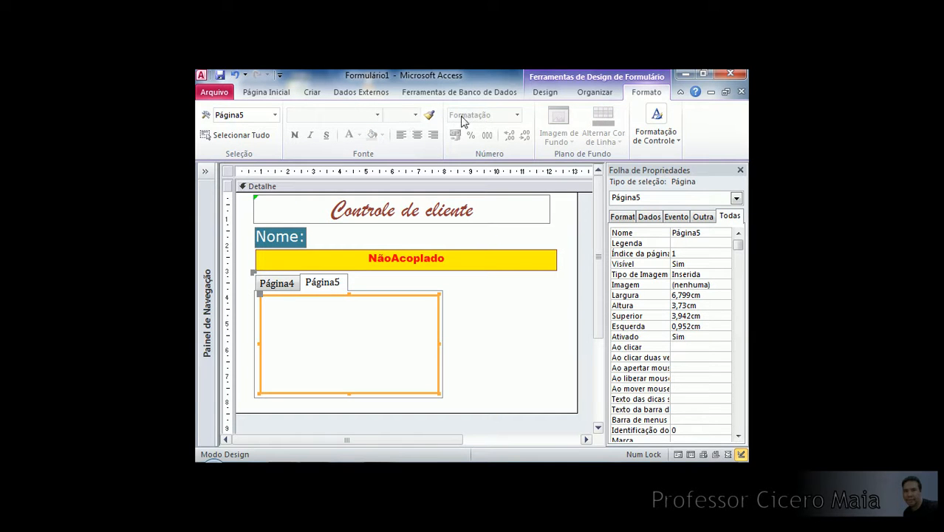
{"action": "left_click", "coordinate": [546, 93]}
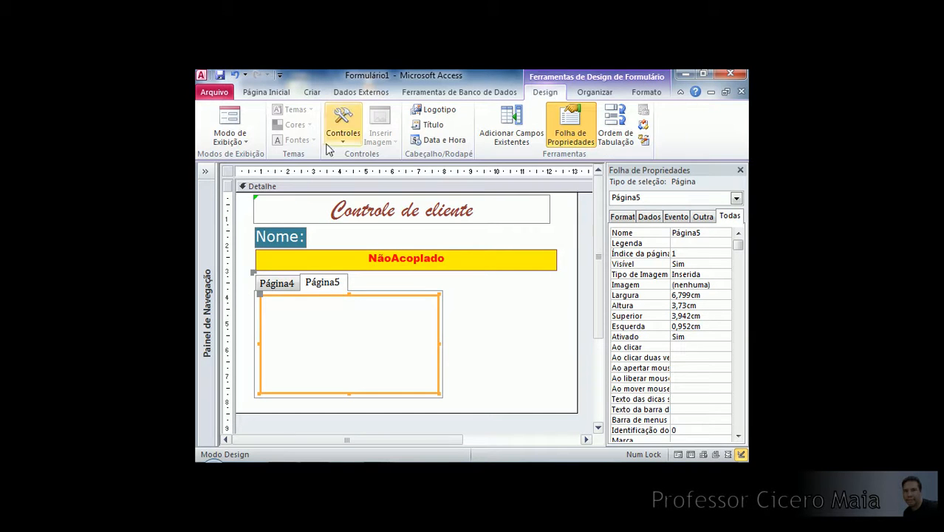
{"action": "left_click", "coordinate": [343, 130]}
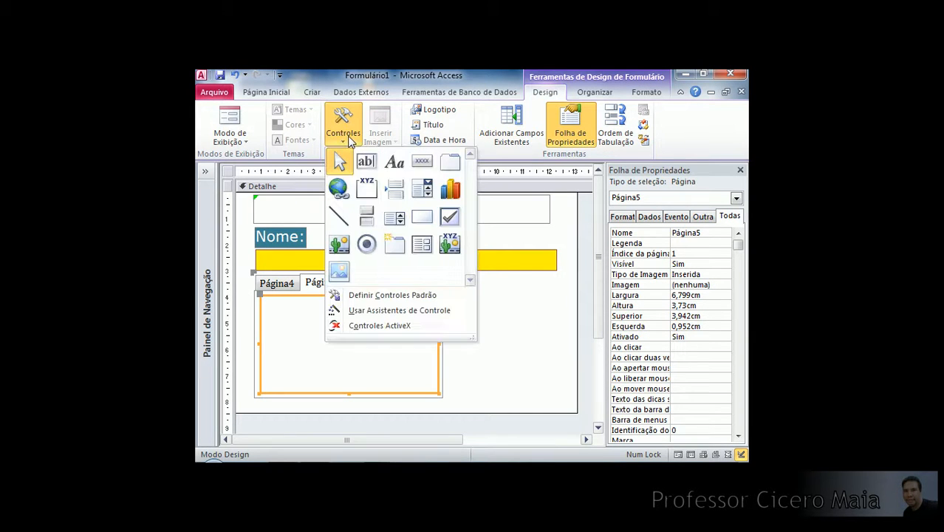
{"action": "left_click", "coordinate": [394, 162]}
{"action": "left_click_drag", "start_coordinate": [296, 335], "coordinate": [392, 359]}
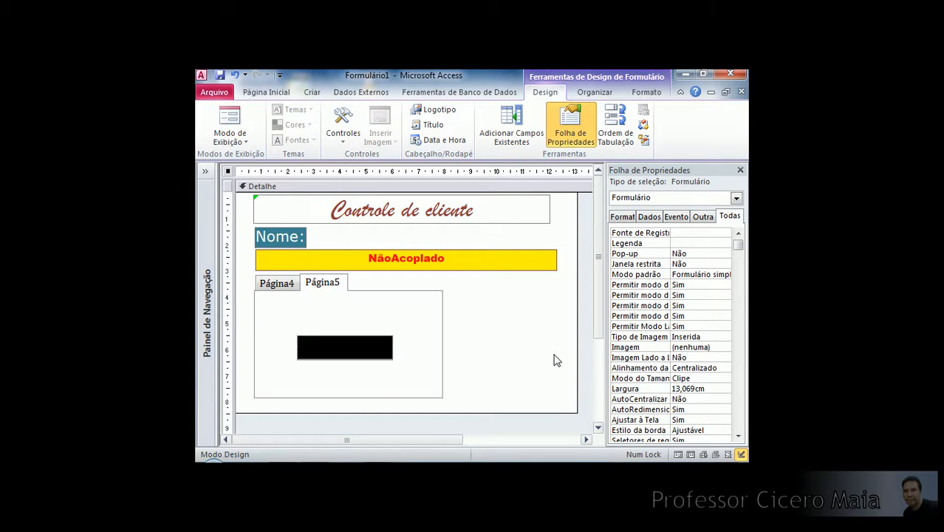
{"action": "type", "text": "pagina"}
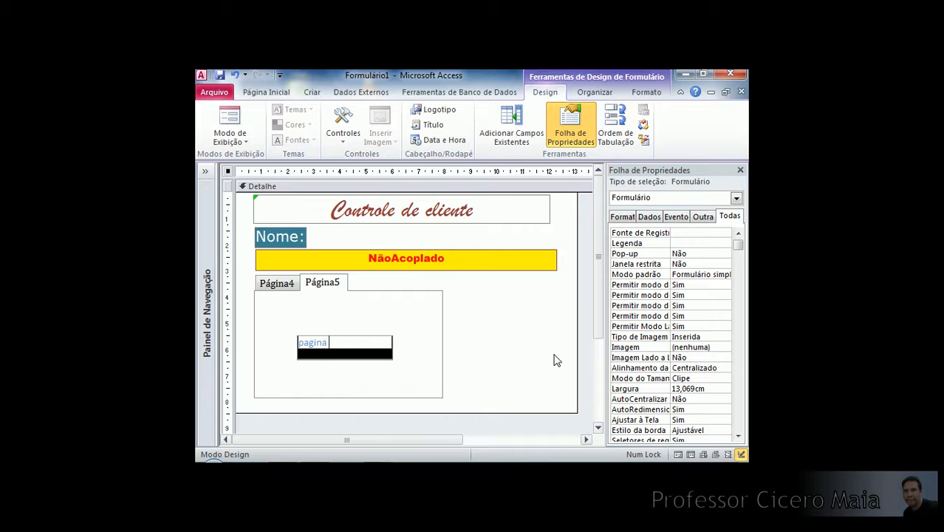
{"action": "type", "text": " 5"}
{"action": "key", "text": "Return"}
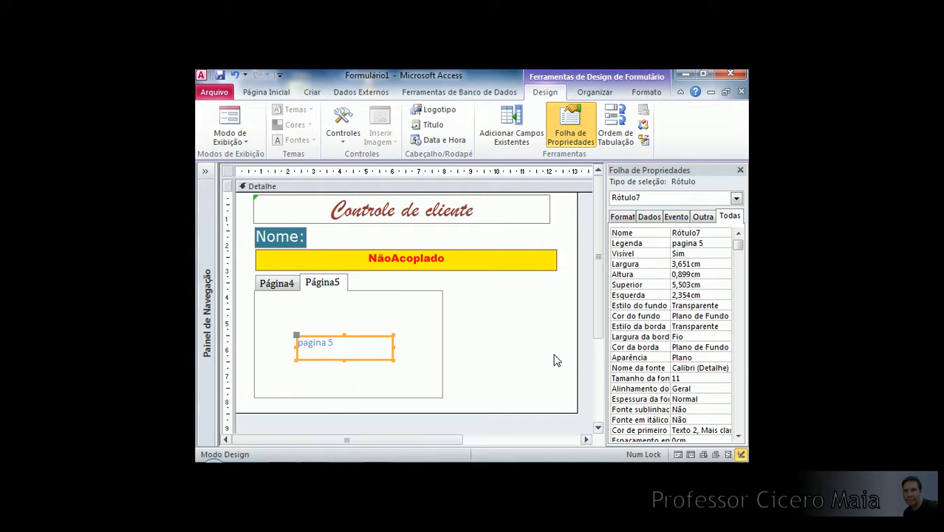
Format the "pagina 5" label in dark blue (#17365D), bold, italic, underlined, font size 28, and enlarge its box to fit the text.
{"action": "left_click", "coordinate": [647, 92]}
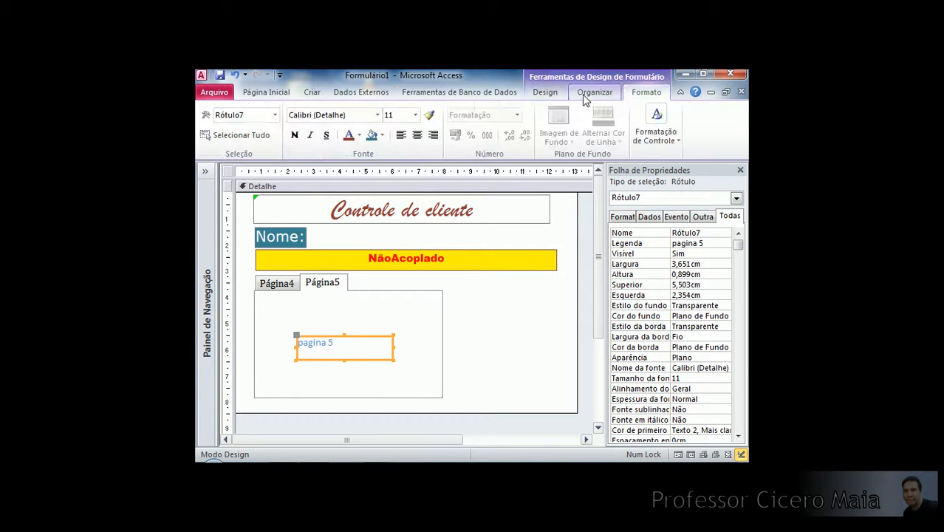
{"action": "left_click", "coordinate": [359, 135]}
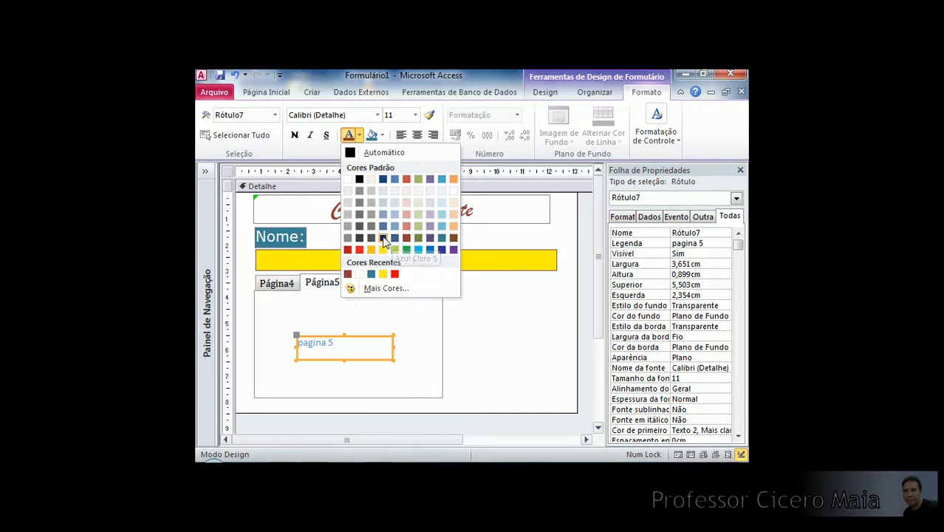
{"action": "left_click", "coordinate": [383, 238]}
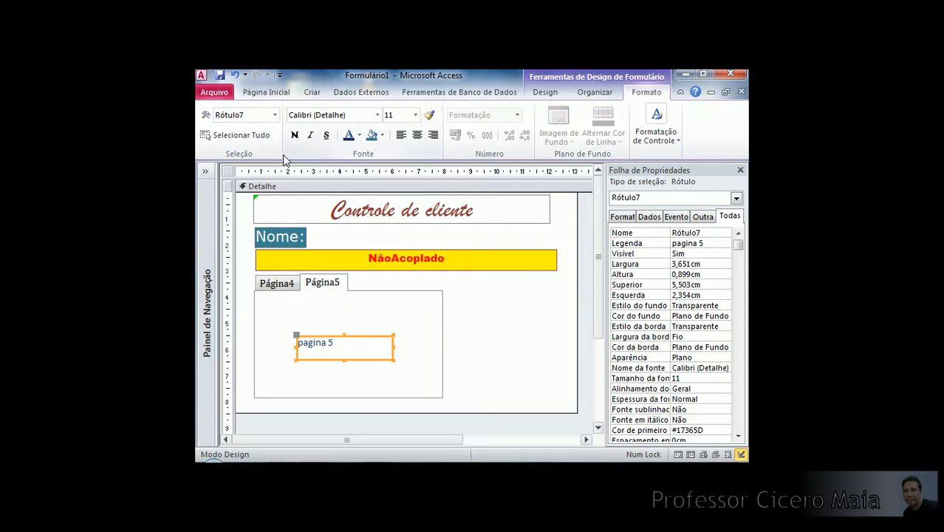
{"action": "left_click", "coordinate": [294, 135]}
{"action": "left_click", "coordinate": [311, 136]}
{"action": "left_click", "coordinate": [326, 135]}
{"action": "left_click", "coordinate": [415, 116]}
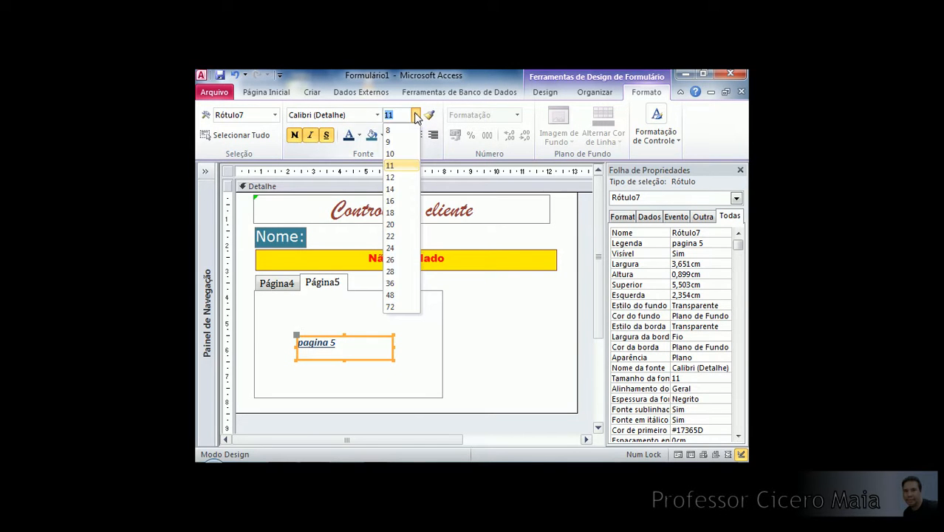
{"action": "left_click", "coordinate": [390, 272]}
{"action": "left_click_drag", "start_coordinate": [395, 360], "coordinate": [410, 375]}
{"action": "left_click", "coordinate": [522, 348]}
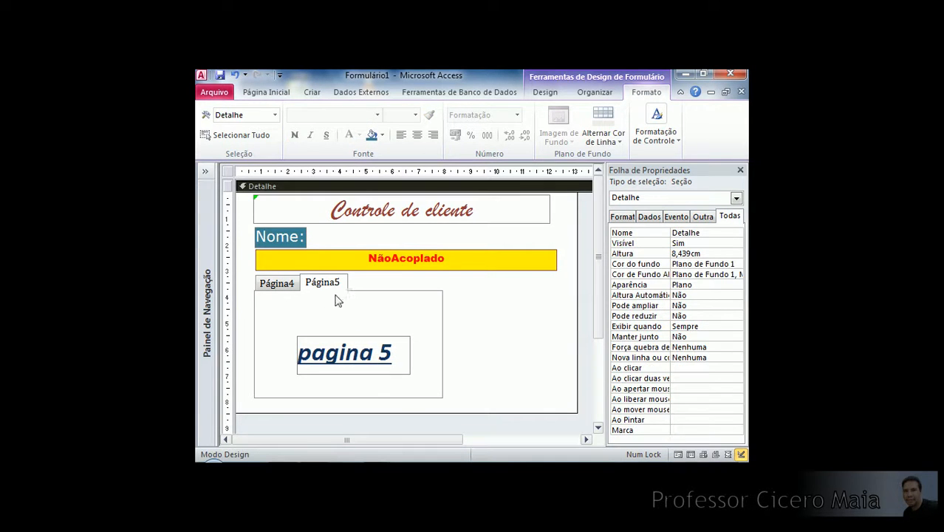
Check the labels on both tab pages in Design view by switching between Página4 and Página5.
{"action": "left_click", "coordinate": [277, 286]}
{"action": "left_click", "coordinate": [311, 284]}
{"action": "left_click", "coordinate": [286, 285]}
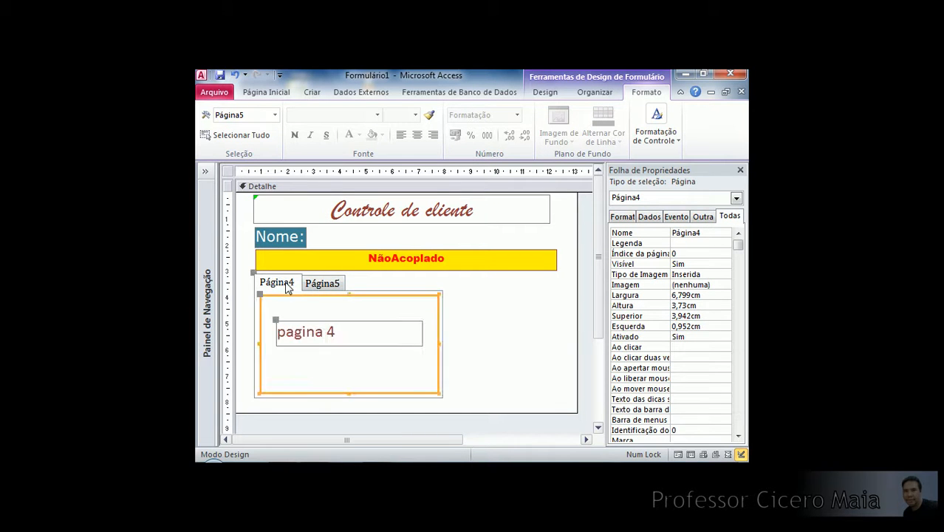
{"action": "left_click", "coordinate": [312, 284]}
{"action": "left_click", "coordinate": [286, 285]}
{"action": "left_click", "coordinate": [312, 284]}
{"action": "left_click", "coordinate": [287, 285]}
{"action": "left_click", "coordinate": [310, 287]}
{"action": "left_click", "coordinate": [500, 326]}
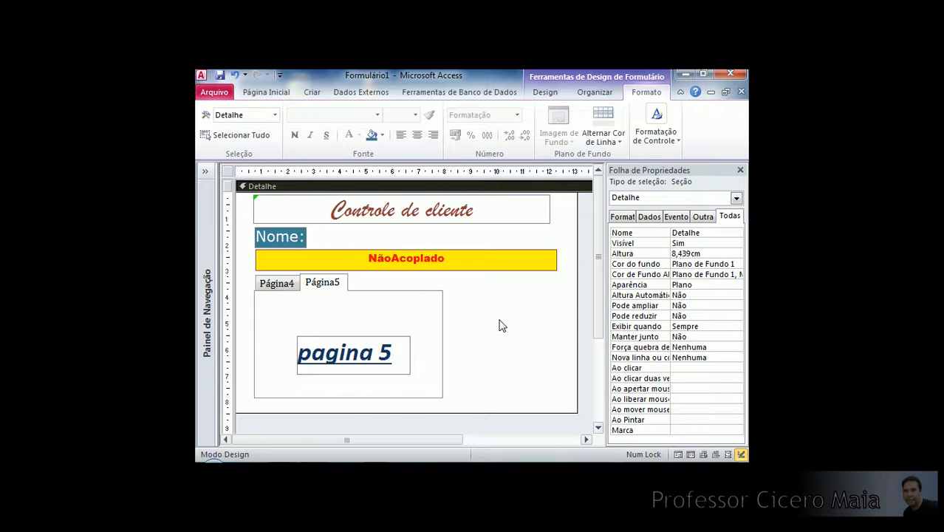
Open the form in Form view and test the tab control by switching repeatedly between Página4 and Página5.
{"action": "right_click", "coordinate": [584, 235]}
{"action": "left_click", "coordinate": [588, 240]}
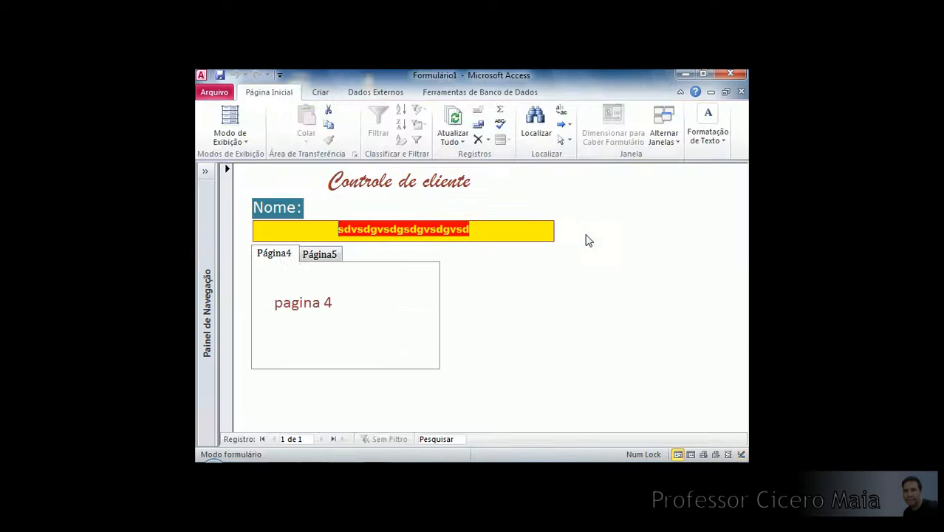
{"action": "left_click", "coordinate": [313, 256]}
{"action": "left_click", "coordinate": [288, 258]}
{"action": "left_click", "coordinate": [309, 257]}
{"action": "left_click", "coordinate": [287, 258]}
{"action": "left_click", "coordinate": [311, 257]}
{"action": "left_click", "coordinate": [290, 258]}
{"action": "left_click", "coordinate": [319, 256]}
{"action": "left_click", "coordinate": [288, 257]}
{"action": "left_click", "coordinate": [320, 256]}
{"action": "left_click", "coordinate": [276, 255]}
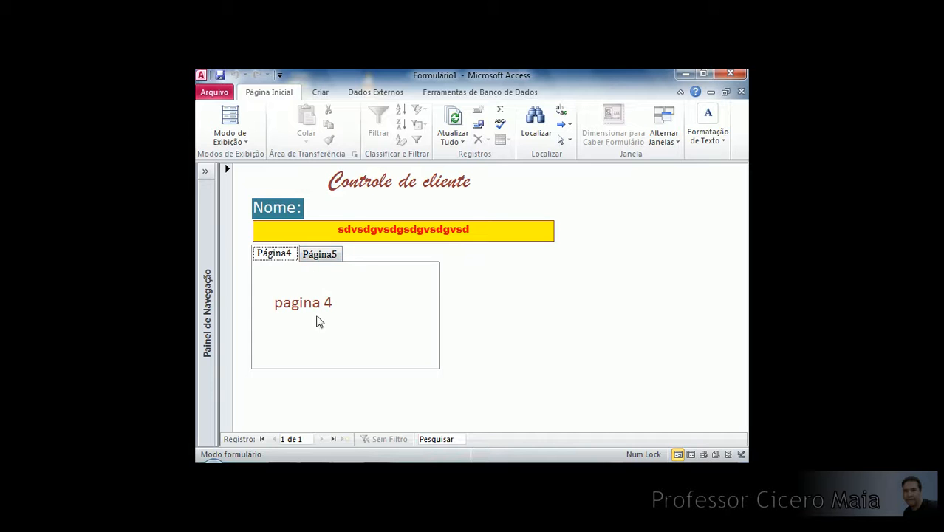
{"action": "left_click", "coordinate": [320, 255]}
{"action": "left_click", "coordinate": [286, 255]}
{"action": "left_click", "coordinate": [317, 255]}
{"action": "left_click", "coordinate": [265, 257]}
{"action": "left_click", "coordinate": [314, 258]}
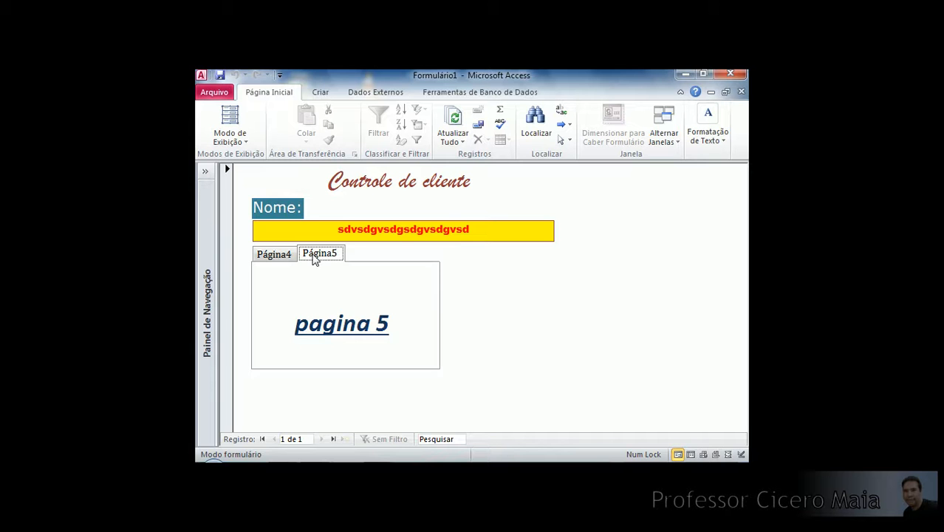
Return to Design view, then move the "pagina 4" label to the upper left of its page and shrink it to its text.
{"action": "right_click", "coordinate": [636, 208]}
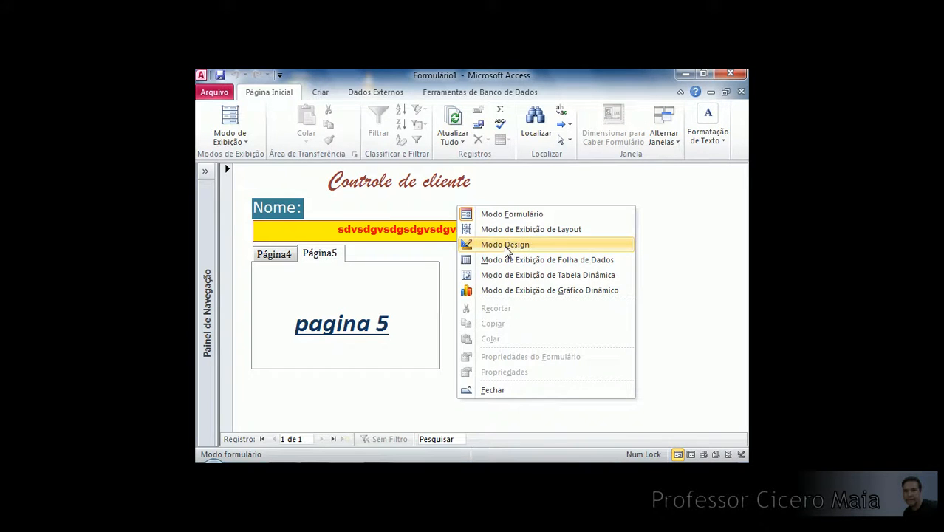
{"action": "left_click", "coordinate": [507, 246]}
{"action": "left_click", "coordinate": [278, 284]}
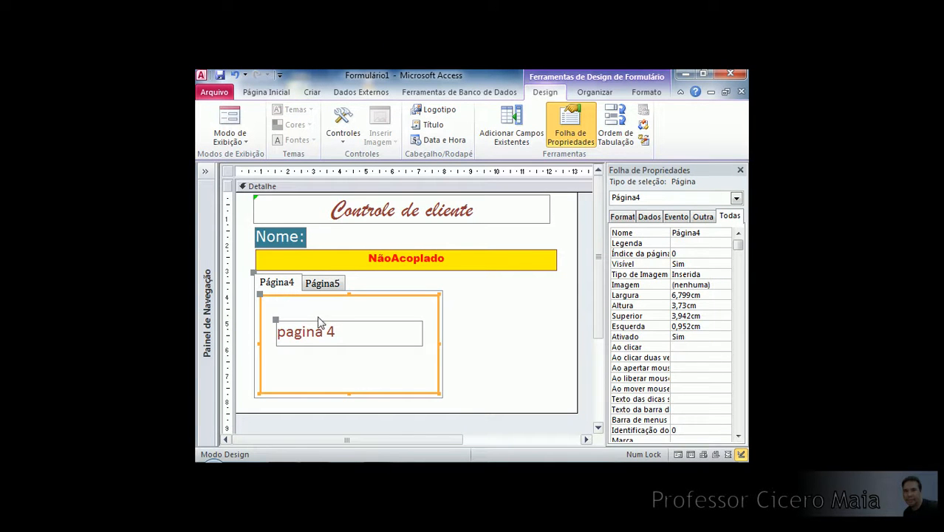
{"action": "left_click", "coordinate": [489, 334]}
{"action": "left_click_drag", "start_coordinate": [338, 342], "coordinate": [322, 323]}
{"action": "left_click", "coordinate": [350, 319]}
{"action": "left_click", "coordinate": [350, 319]}
{"action": "left_click", "coordinate": [491, 328]}
Enable the control wizards and draw an option group about 5 cm wide and 2 cm high below the "pagina 4" label.
{"action": "left_click", "coordinate": [344, 129]}
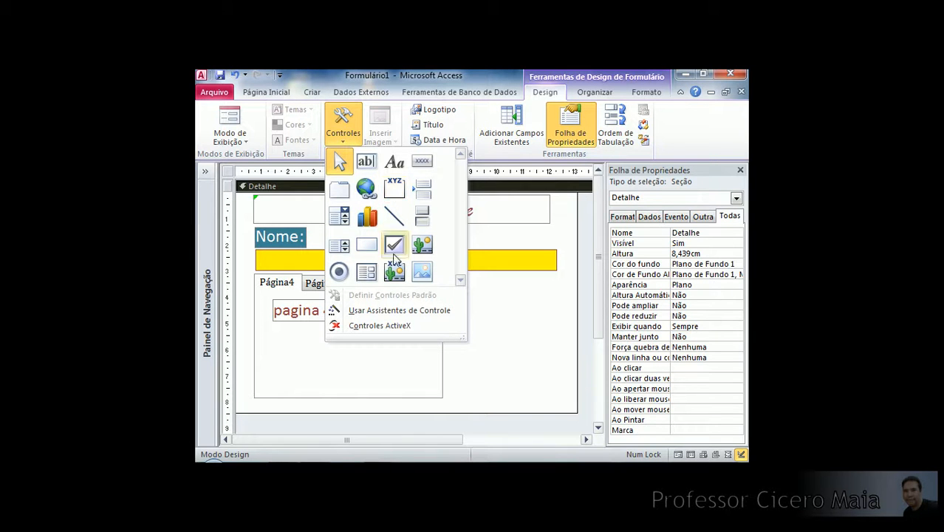
{"action": "left_click", "coordinate": [369, 312]}
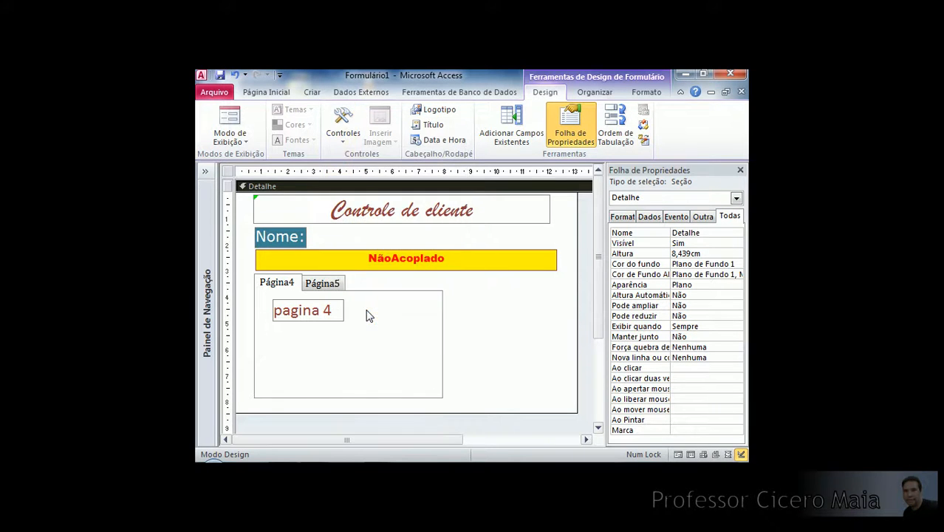
{"action": "left_click", "coordinate": [344, 125]}
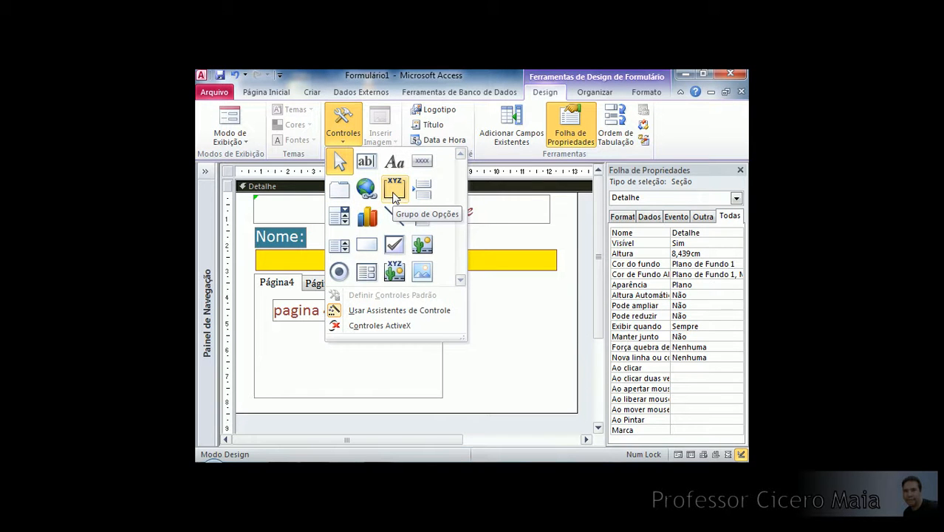
{"action": "left_click", "coordinate": [395, 193]}
{"action": "left_click_drag", "start_coordinate": [274, 328], "coordinate": [405, 381]}
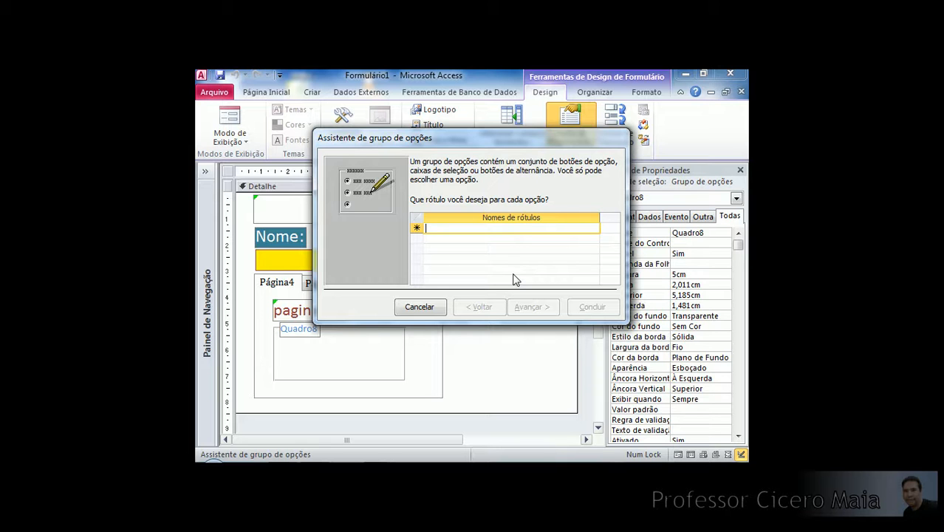
Enter Masculino and Feminino as the first two label names of the option group.
{"action": "type", "text": "Masculino"}
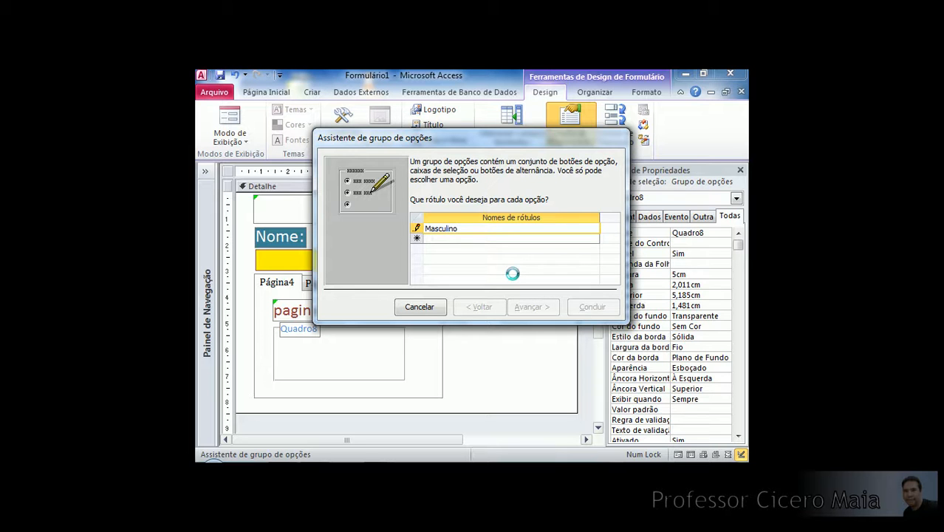
{"action": "key", "text": "Tab"}
{"action": "type", "text": "feminino"}
{"action": "key", "text": "BackSpace"}
{"action": "key", "text": "BackSpace"}
{"action": "key", "text": "BackSpace"}
{"action": "key", "text": "BackSpace"}
{"action": "key", "text": "BackSpace"}
{"action": "key", "text": "BackSpace"}
{"action": "key", "text": "BackSpace"}
{"action": "key", "text": "BackSpace"}
{"action": "type", "text": "feminino"}
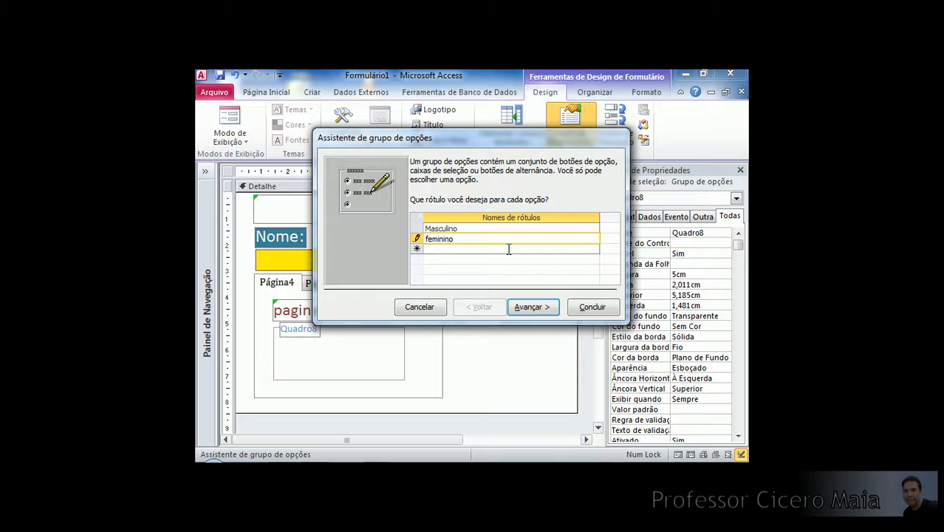
{"action": "key", "text": "BackSpace"}
{"action": "key", "text": "BackSpace"}
{"action": "key", "text": "BackSpace"}
{"action": "key", "text": "BackSpace"}
{"action": "key", "text": "BackSpace"}
{"action": "key", "text": "BackSpace"}
{"action": "key", "text": "BackSpace"}
{"action": "type", "text": "Feminino"}
{"action": "left_click", "coordinate": [509, 249]}
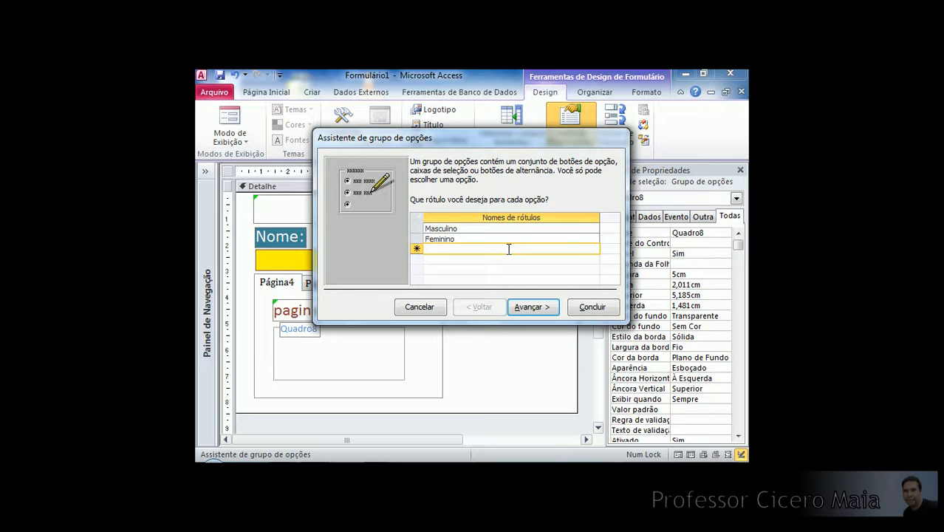
Add Outros as the third label name of the option group.
{"action": "type", "text": "Ourt"}
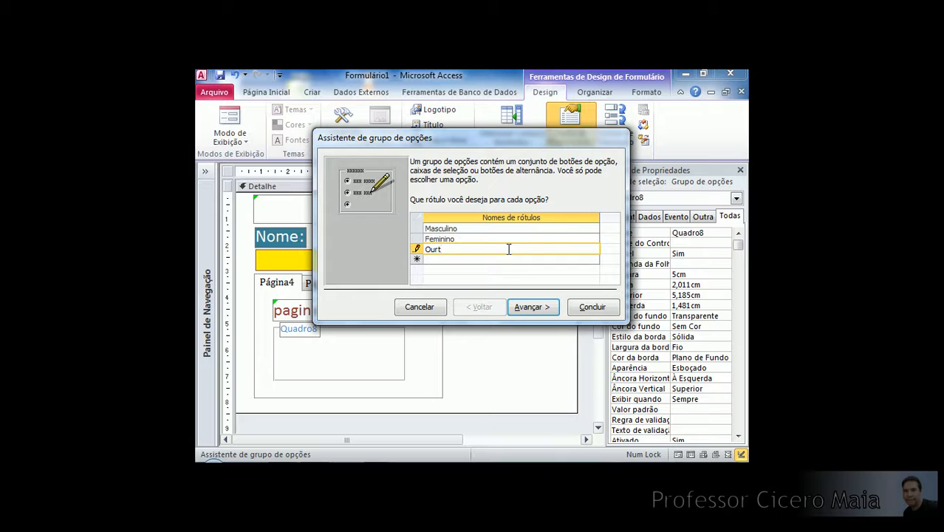
{"action": "key", "text": "BackSpace"}
{"action": "key", "text": "BackSpace"}
{"action": "type", "text": "utros"}
Review the entered label names Masculino, Feminino and Outros in the option group wizard.
{"action": "left_click", "coordinate": [480, 237]}
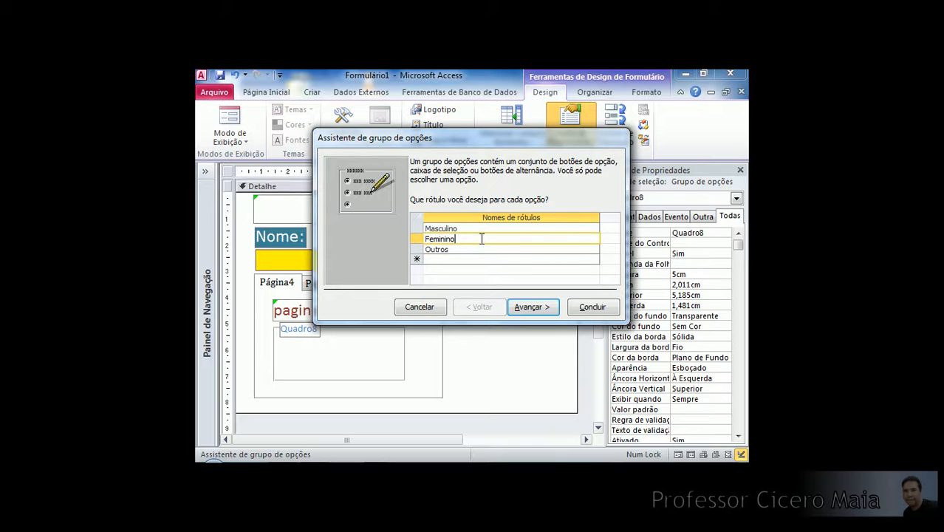
{"action": "left_click", "coordinate": [478, 230]}
{"action": "left_click", "coordinate": [469, 249]}
{"action": "left_click", "coordinate": [469, 238]}
{"action": "left_click", "coordinate": [470, 229]}
{"action": "left_click", "coordinate": [469, 239]}
{"action": "left_click", "coordinate": [470, 249]}
{"action": "left_click", "coordinate": [475, 230]}
{"action": "left_click", "coordinate": [474, 238]}
Set the option group to have no default choice and continue to the option values.
{"action": "left_click", "coordinate": [529, 308]}
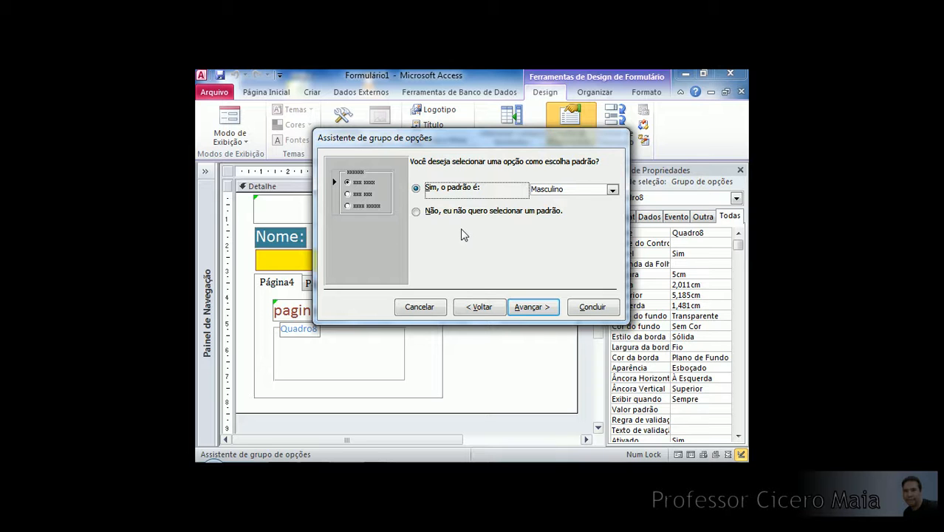
{"action": "left_click", "coordinate": [446, 213]}
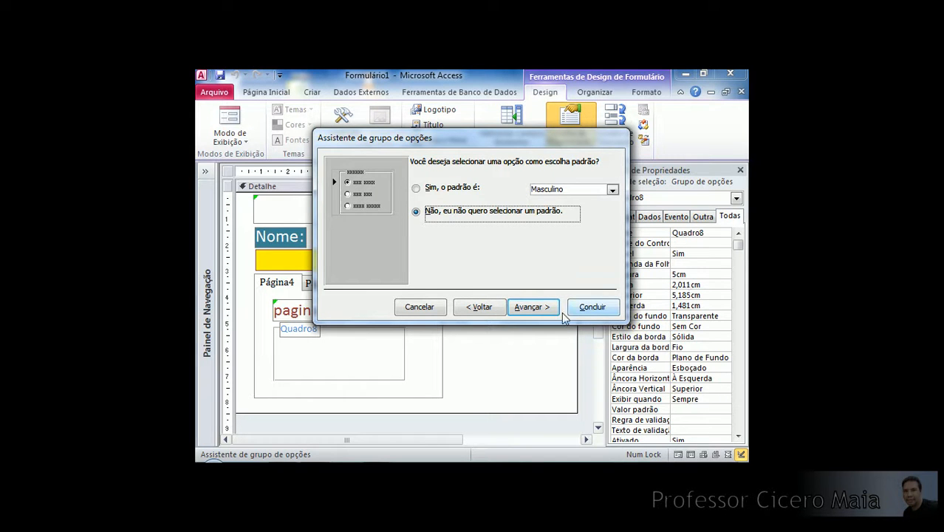
{"action": "left_click", "coordinate": [529, 309]}
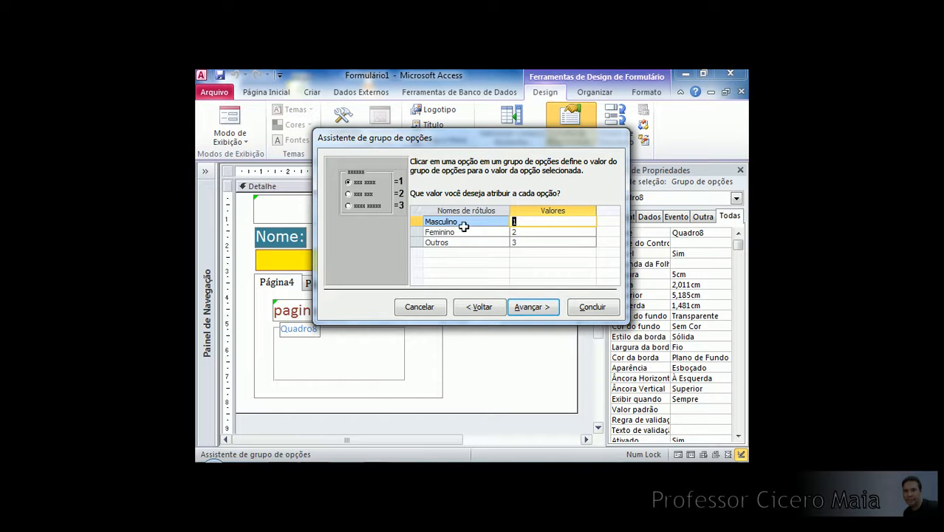
Review and accept the values 1, 2 and 3 for the Masculino, Feminino and Outros options.
{"action": "left_click", "coordinate": [520, 222]}
{"action": "left_click", "coordinate": [523, 231]}
{"action": "left_click", "coordinate": [521, 243]}
{"action": "left_click", "coordinate": [524, 222]}
{"action": "left_click", "coordinate": [526, 232]}
{"action": "left_click", "coordinate": [519, 242]}
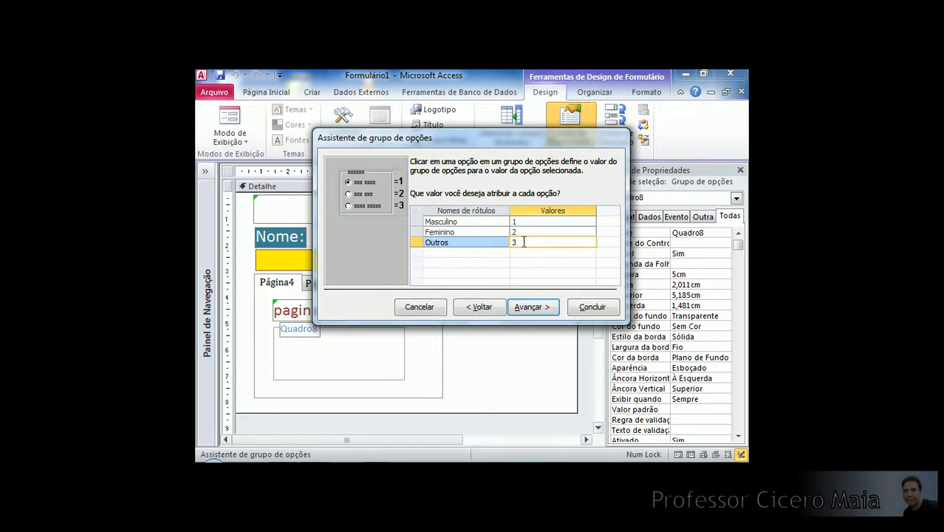
{"action": "left_click", "coordinate": [537, 306]}
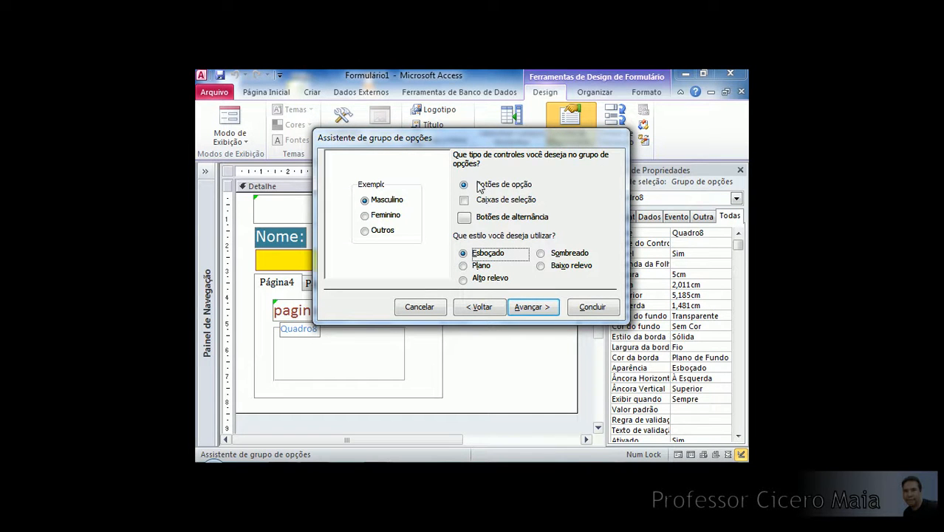
Preview check boxes and toggle buttons as the option group's control type, ending on option buttons (Botões de opção).
{"action": "left_click", "coordinate": [465, 202]}
{"action": "left_click", "coordinate": [465, 217]}
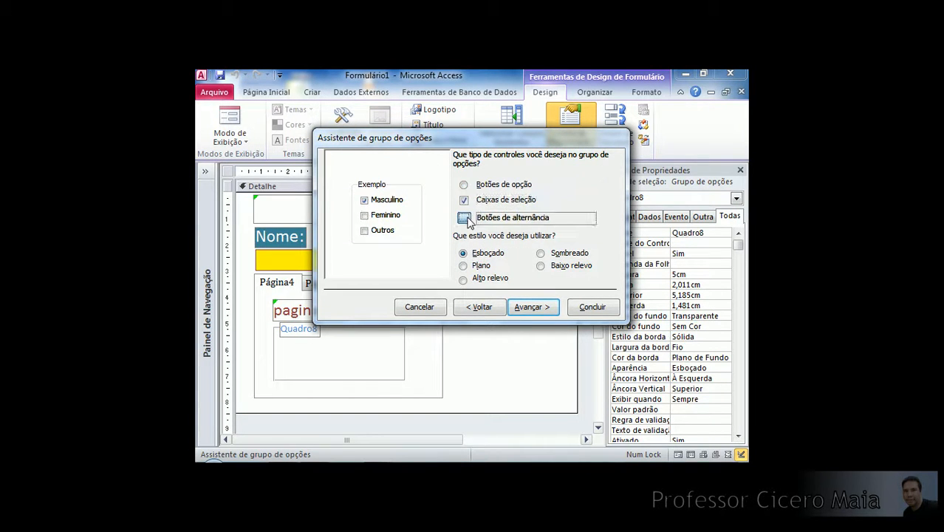
{"action": "left_click", "coordinate": [463, 185]}
{"action": "left_click", "coordinate": [464, 200]}
{"action": "left_click", "coordinate": [465, 217]}
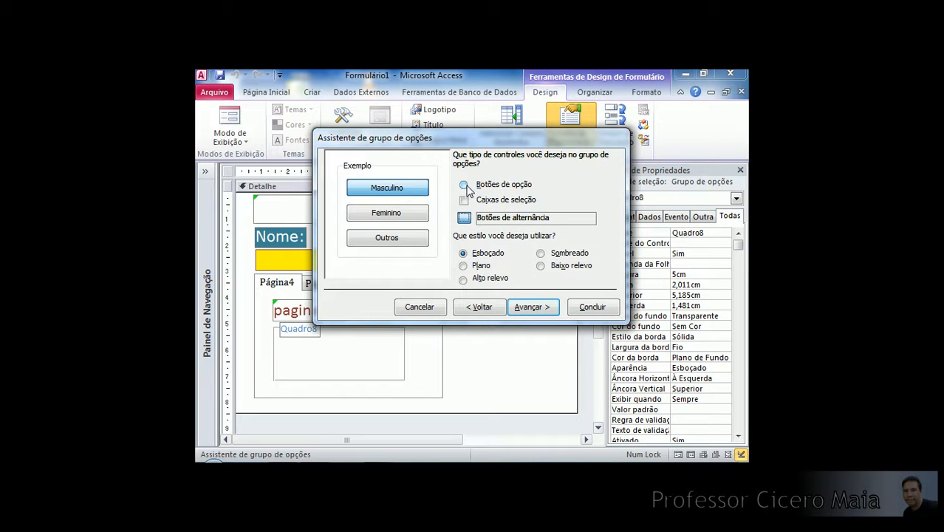
{"action": "left_click", "coordinate": [464, 185]}
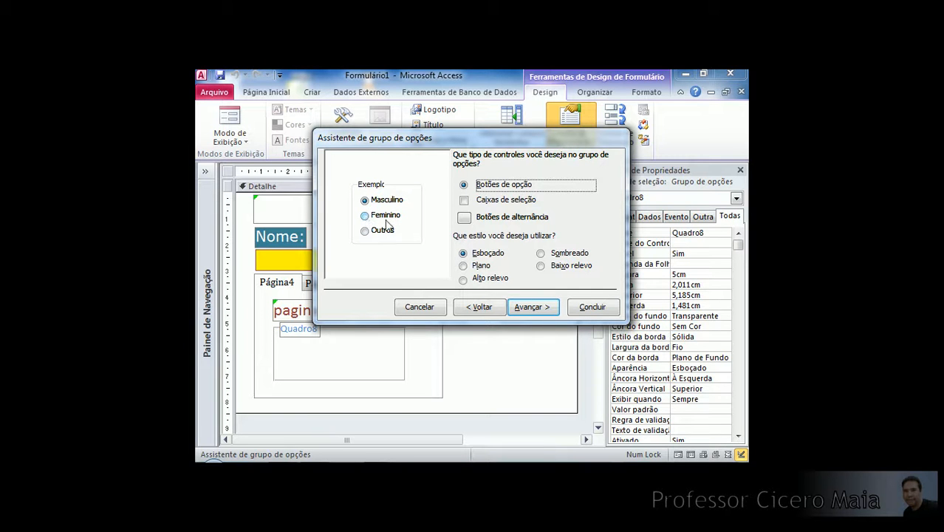
Compare the check box and toggle button samples again, and return the control type to Botões de opção.
{"action": "left_click", "coordinate": [466, 200]}
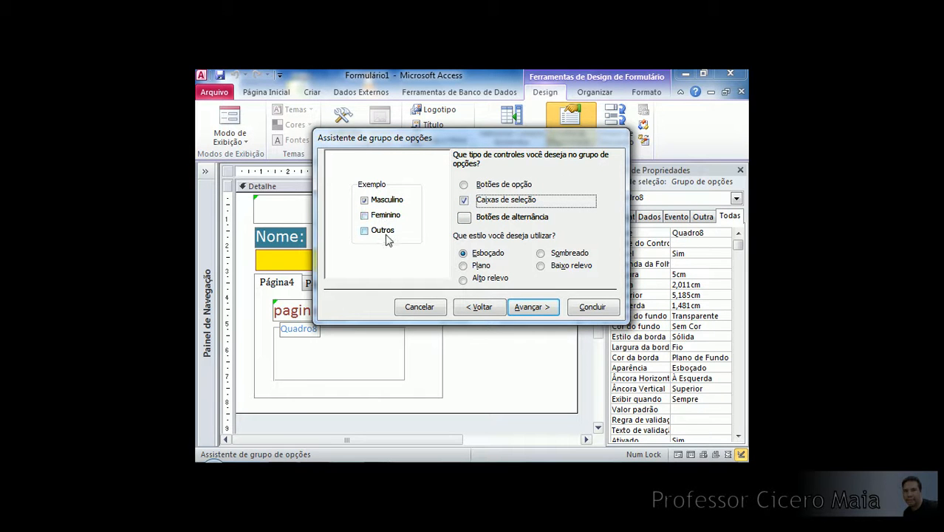
{"action": "left_click", "coordinate": [489, 219]}
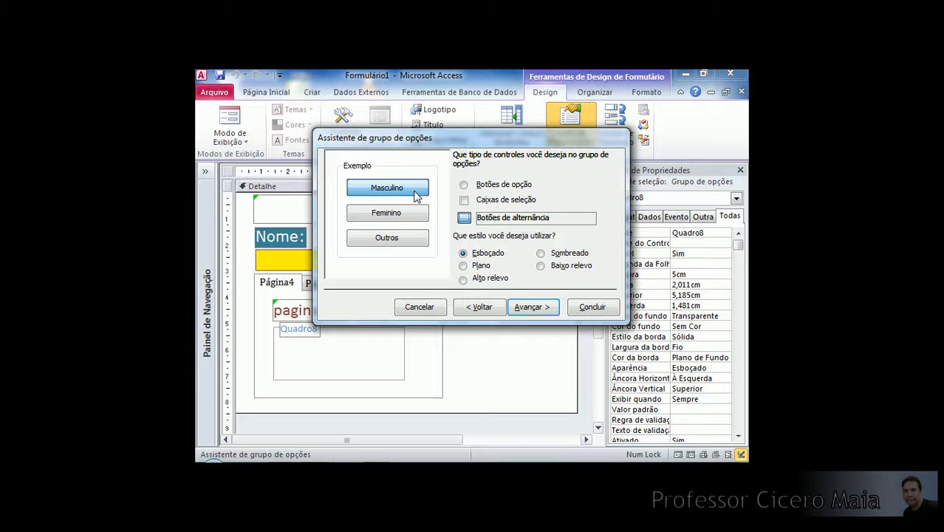
{"action": "left_click", "coordinate": [500, 187]}
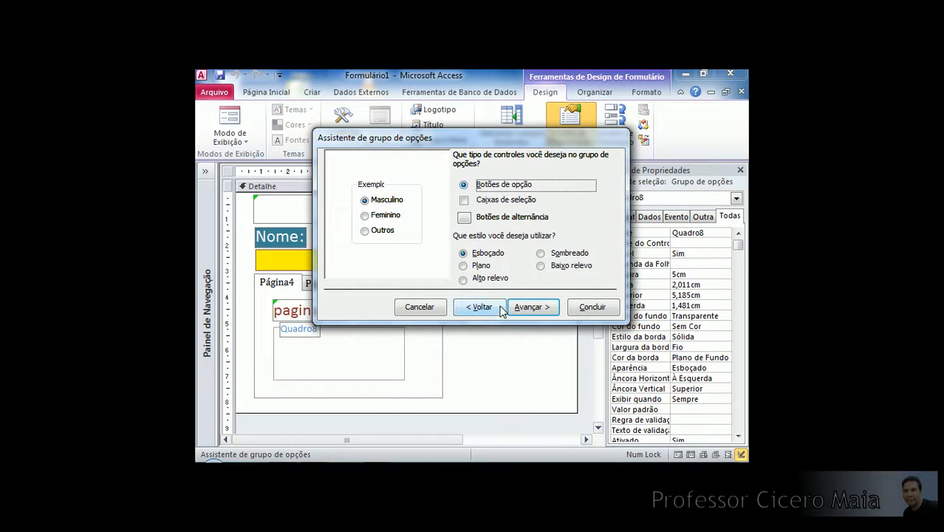
Preview the Plano, Alto relevo, Sombreado and Baixo relevo styles, keep Esboçado and continue to the caption page.
{"action": "left_click", "coordinate": [484, 267]}
{"action": "left_click", "coordinate": [484, 279]}
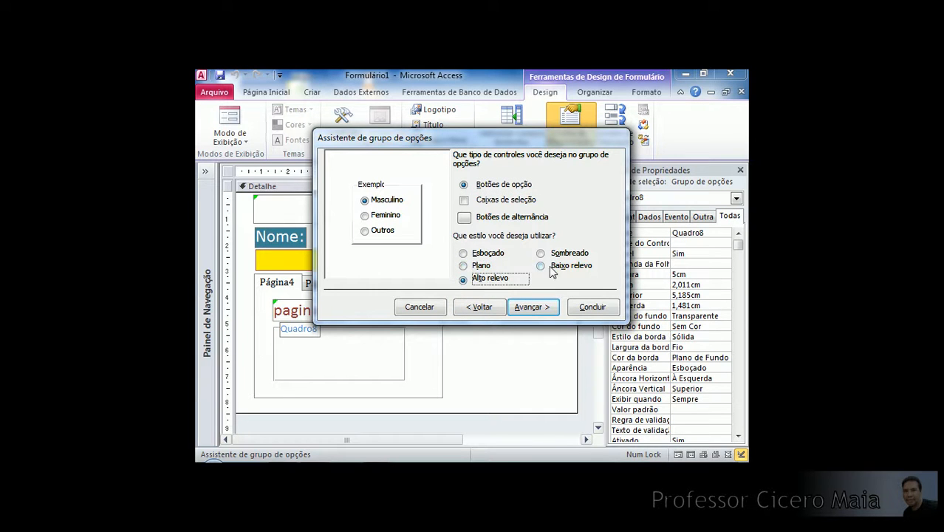
{"action": "left_click", "coordinate": [561, 254]}
{"action": "left_click", "coordinate": [559, 264]}
{"action": "left_click", "coordinate": [560, 255]}
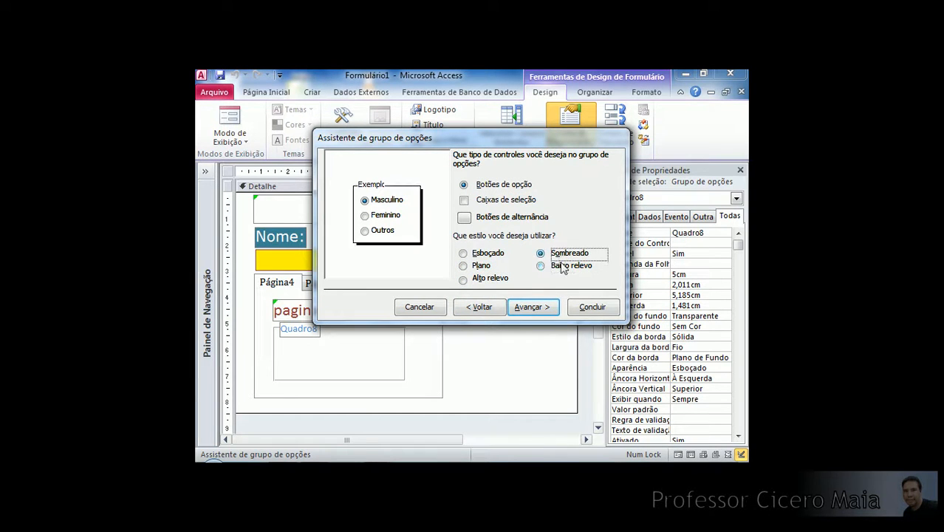
{"action": "left_click", "coordinate": [559, 268]}
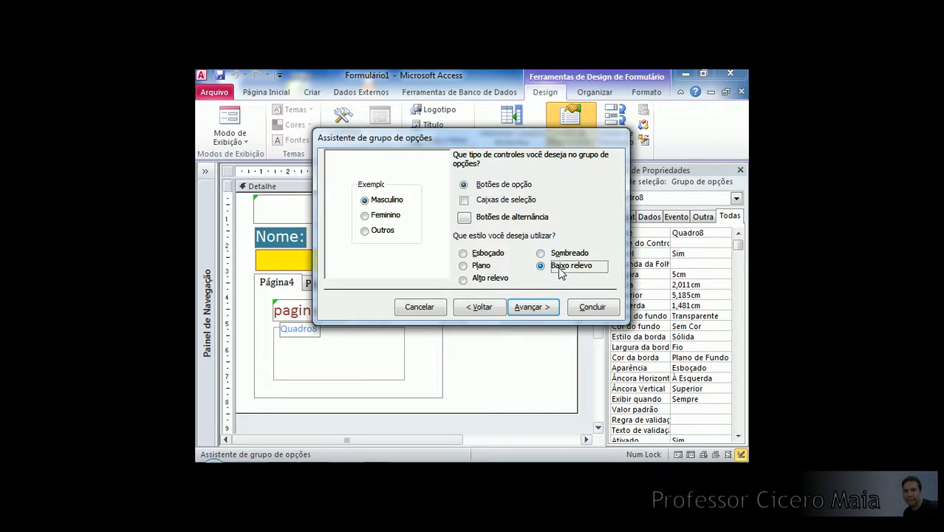
{"action": "left_click", "coordinate": [559, 255]}
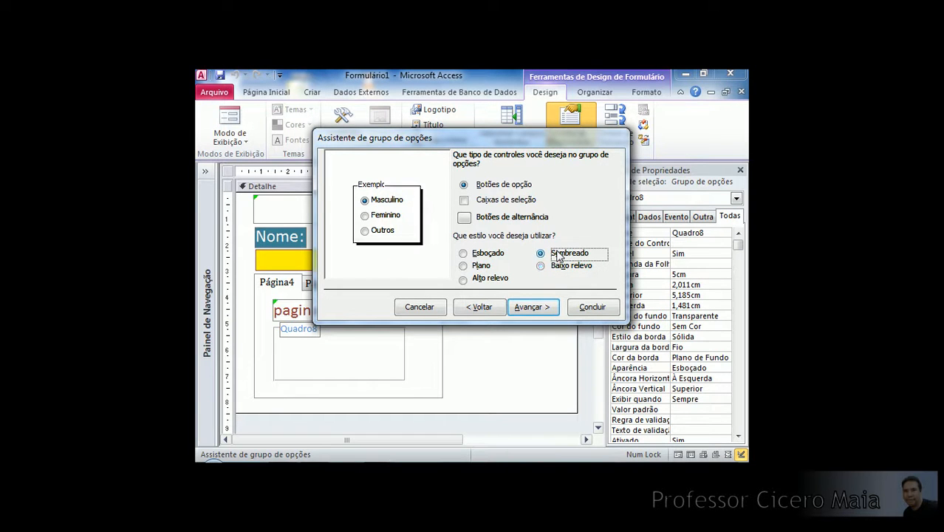
{"action": "left_click", "coordinate": [489, 255]}
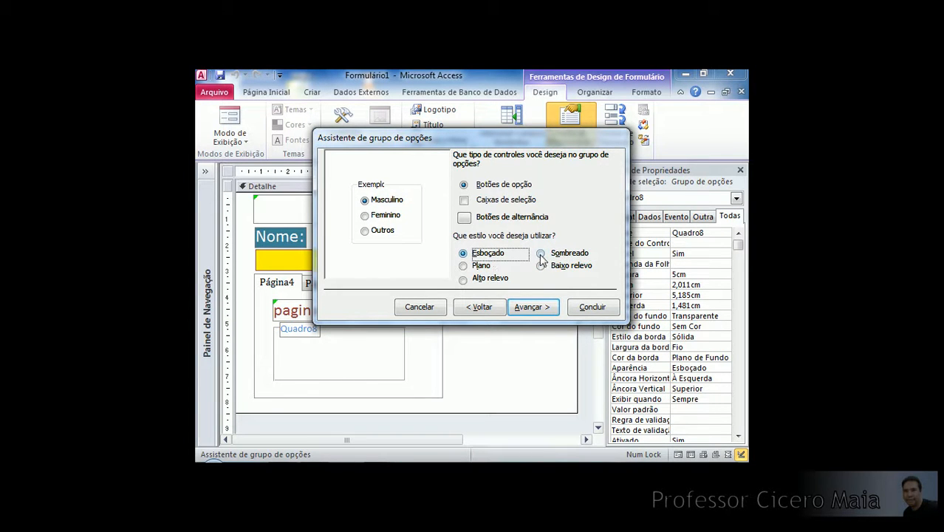
{"action": "left_click", "coordinate": [481, 266]}
{"action": "left_click", "coordinate": [502, 280]}
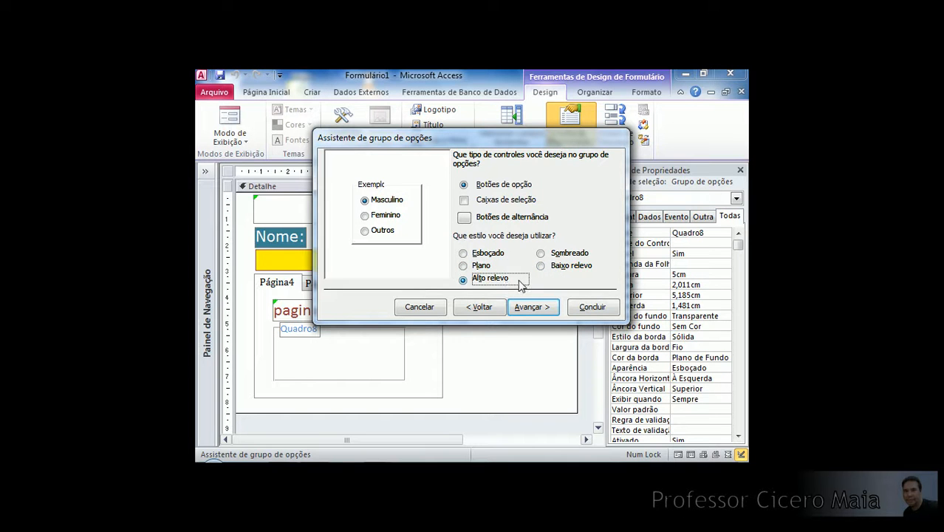
{"action": "left_click", "coordinate": [498, 255]}
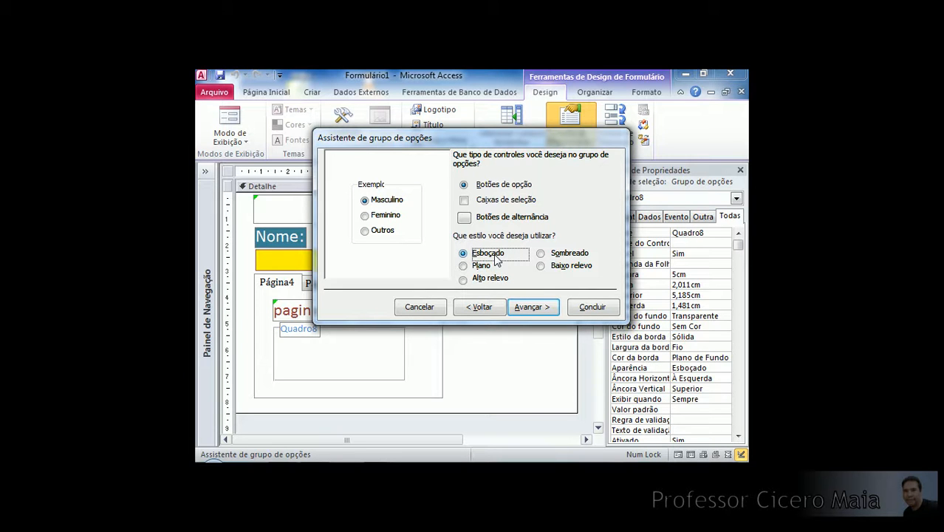
{"action": "left_click", "coordinate": [519, 309]}
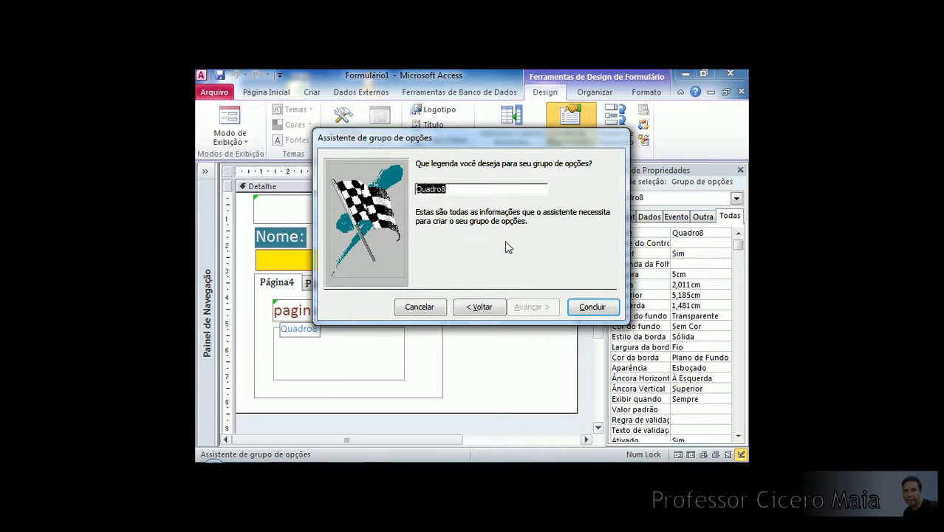
Caption the option group "Escolha o Genero" and finish the wizard.
{"action": "type", "text": "Genero"}
{"action": "left_click_drag", "start_coordinate": [451, 189], "coordinate": [416, 189]}
{"action": "type", "text": "Escolah"}
{"action": "key", "text": "BackSpace"}
{"action": "key", "text": "BackSpace"}
{"action": "key", "text": "BackSpace"}
{"action": "type", "text": "lha o Genero"}
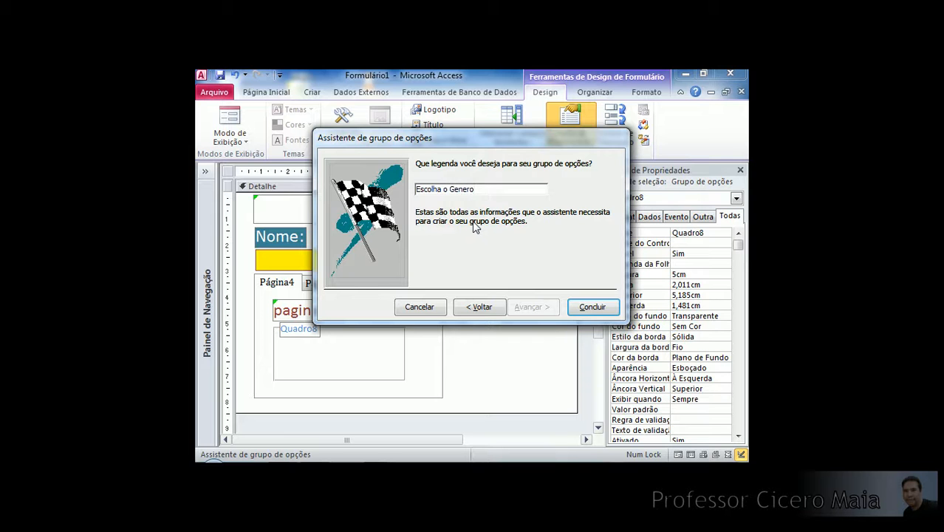
{"action": "left_click", "coordinate": [591, 306]}
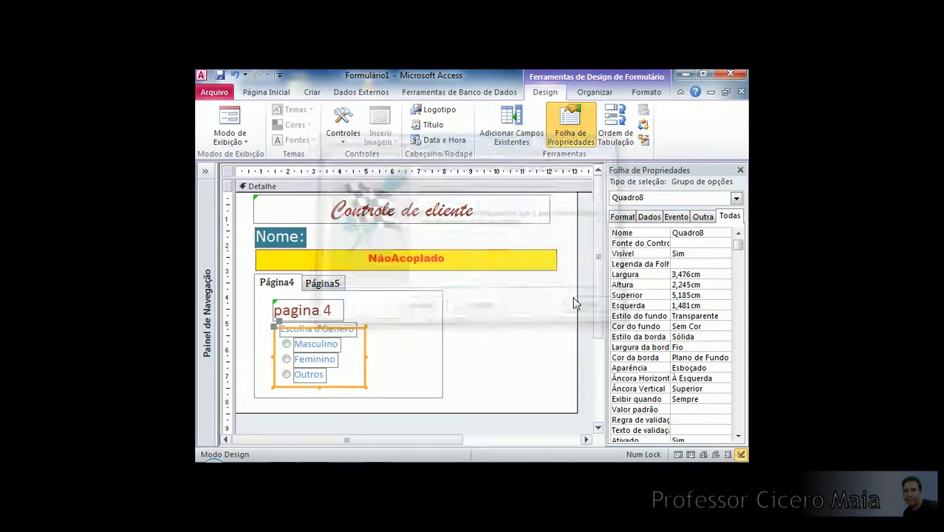
Widen the option group frame to about 4.3 cm and reposition it below the "pagina 4" label.
{"action": "left_click", "coordinate": [366, 357]}
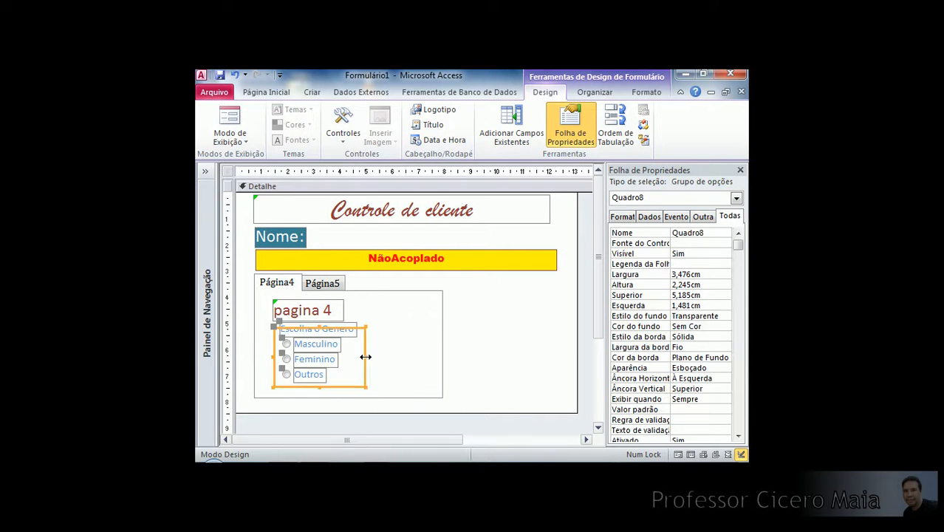
{"action": "left_click_drag", "start_coordinate": [365, 357], "coordinate": [371, 329]}
{"action": "left_click", "coordinate": [420, 352]}
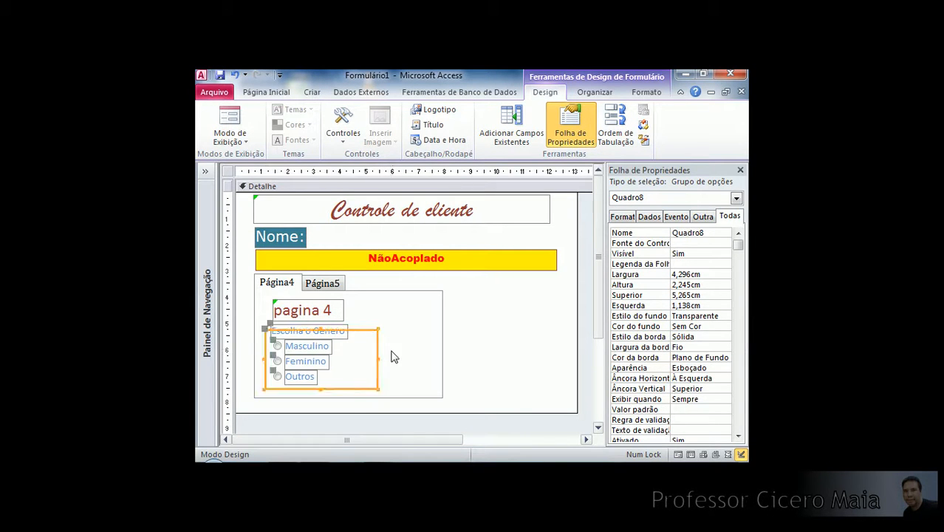
{"action": "left_click", "coordinate": [388, 354]}
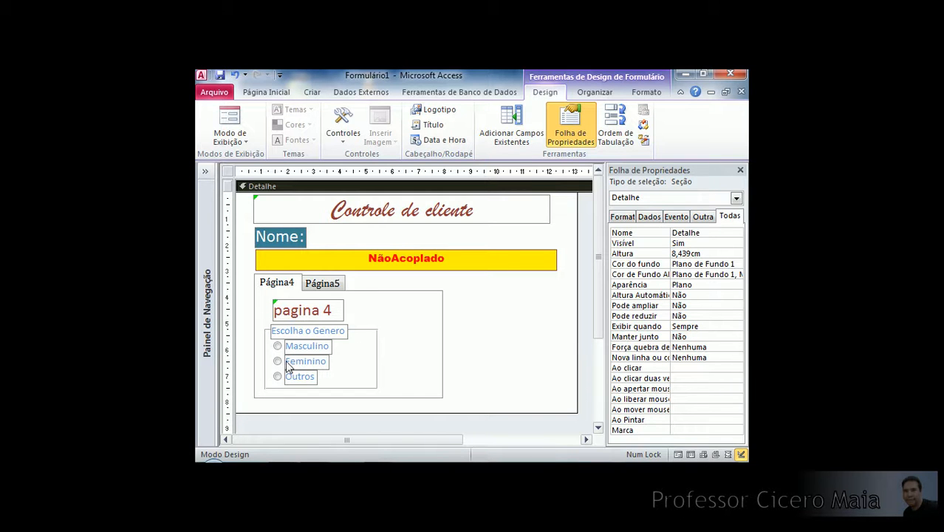
Display the form in Form view and test the Masculino, Feminino and Outros option buttons in turn.
{"action": "right_click", "coordinate": [582, 217]}
{"action": "left_click", "coordinate": [585, 221]}
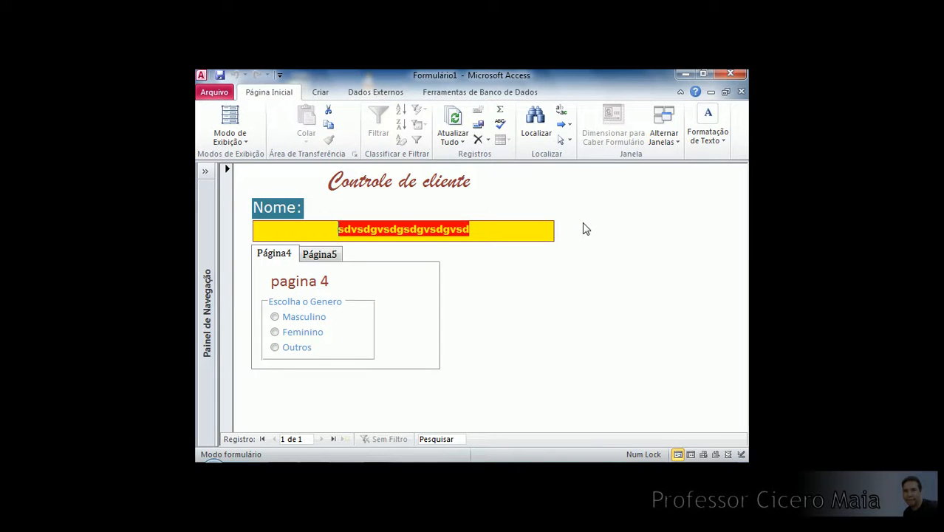
{"action": "left_click", "coordinate": [399, 290]}
{"action": "left_click", "coordinate": [278, 318]}
{"action": "left_click", "coordinate": [275, 333]}
{"action": "left_click", "coordinate": [277, 348]}
{"action": "left_click", "coordinate": [277, 319]}
{"action": "left_click", "coordinate": [275, 333]}
{"action": "left_click", "coordinate": [276, 348]}
{"action": "left_click", "coordinate": [277, 318]}
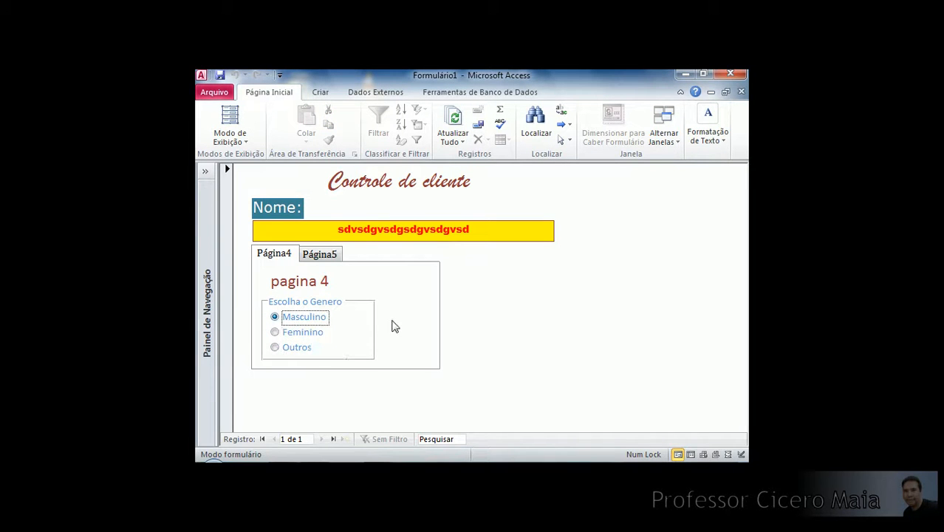
Test choosing each gender option through its text label, ending on Masculino.
{"action": "left_click", "coordinate": [305, 332]}
{"action": "left_click", "coordinate": [299, 347]}
{"action": "left_click", "coordinate": [302, 333]}
{"action": "left_click", "coordinate": [304, 319]}
{"action": "left_click", "coordinate": [302, 333]}
{"action": "left_click", "coordinate": [301, 347]}
{"action": "left_click", "coordinate": [304, 319]}
{"action": "left_click", "coordinate": [304, 334]}
{"action": "left_click", "coordinate": [300, 347]}
{"action": "left_click", "coordinate": [309, 319]}
Return to Design view and move the "pagina 5" label to the upper left area of Página5.
{"action": "right_click", "coordinate": [637, 175]}
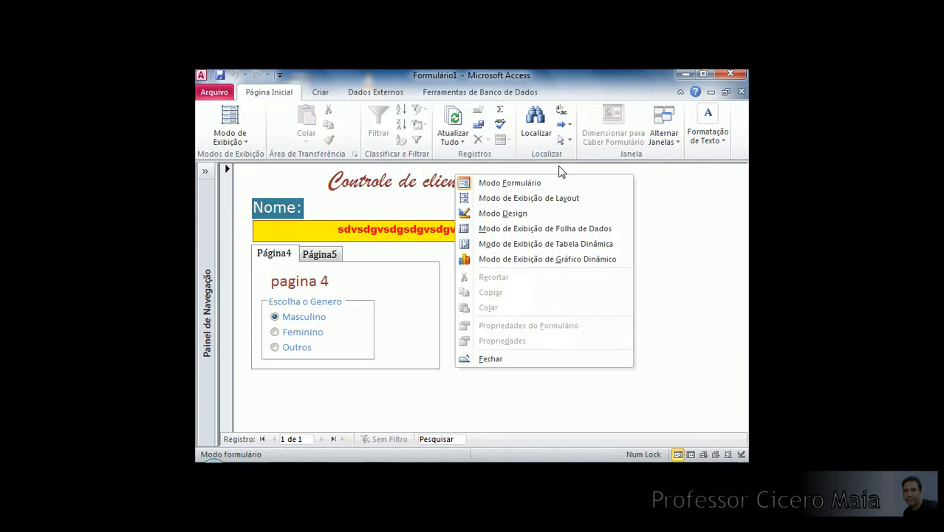
{"action": "left_click", "coordinate": [506, 213]}
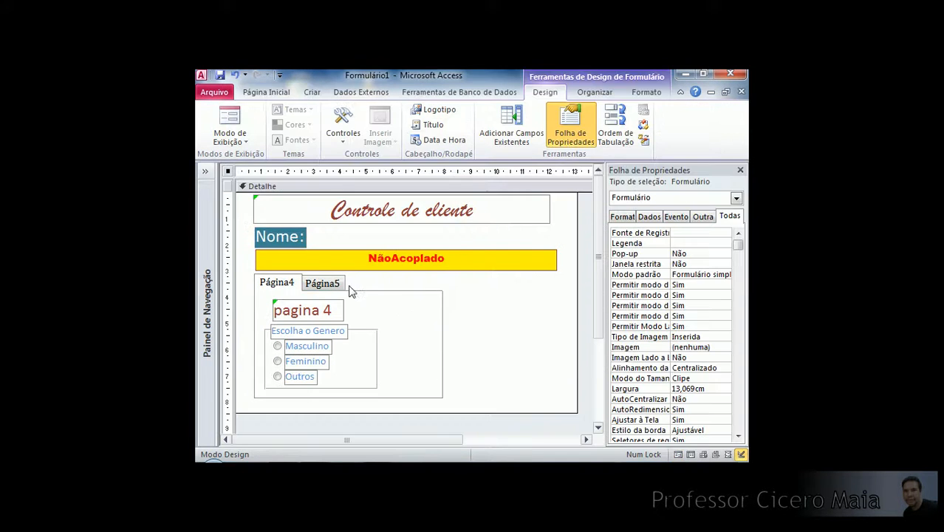
{"action": "left_click", "coordinate": [325, 284]}
{"action": "left_click", "coordinate": [363, 329]}
{"action": "left_click", "coordinate": [359, 346]}
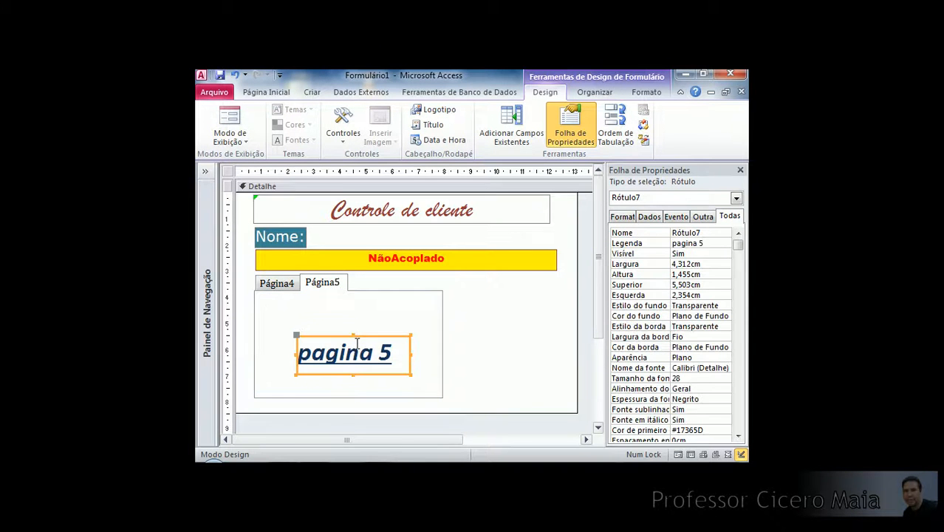
{"action": "left_click_drag", "start_coordinate": [349, 375], "coordinate": [317, 334]}
{"action": "left_click", "coordinate": [333, 352]}
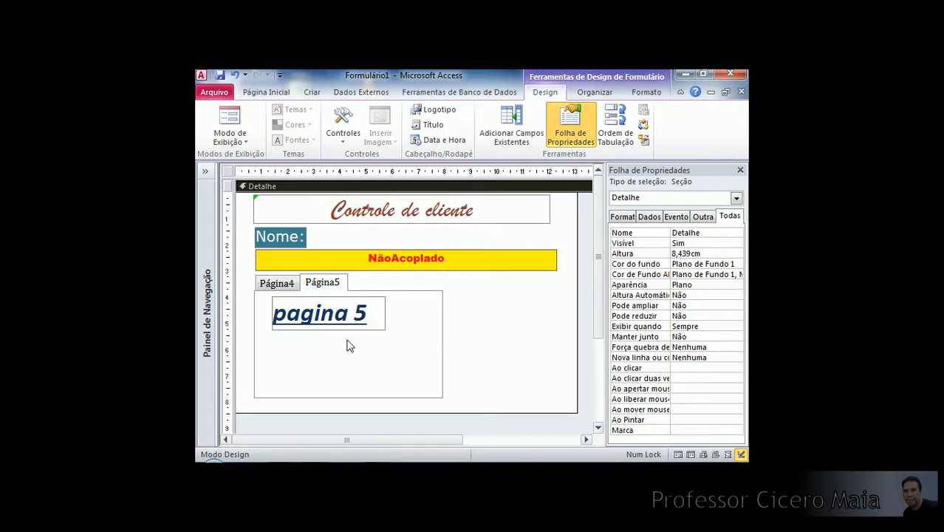
Add a check box to Página5 below the "pagina 5" label.
{"action": "left_click", "coordinate": [340, 136]}
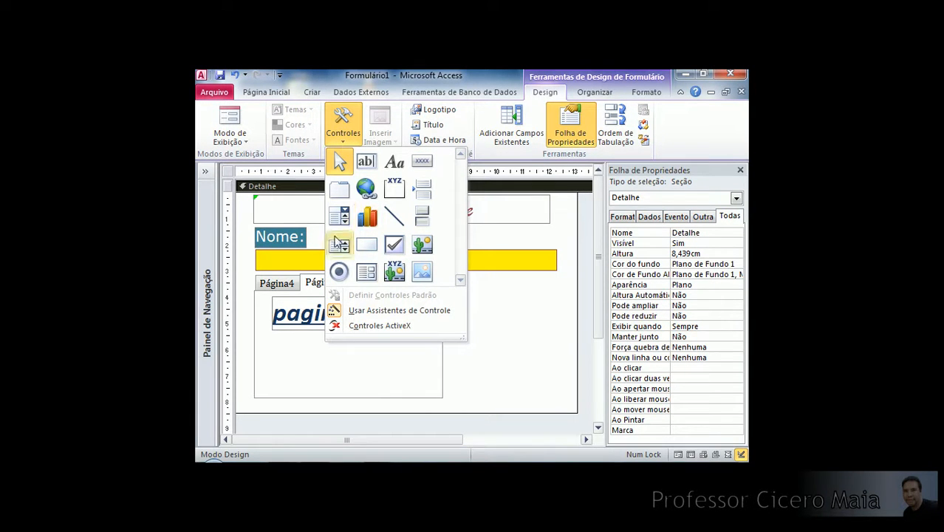
{"action": "left_click", "coordinate": [396, 244]}
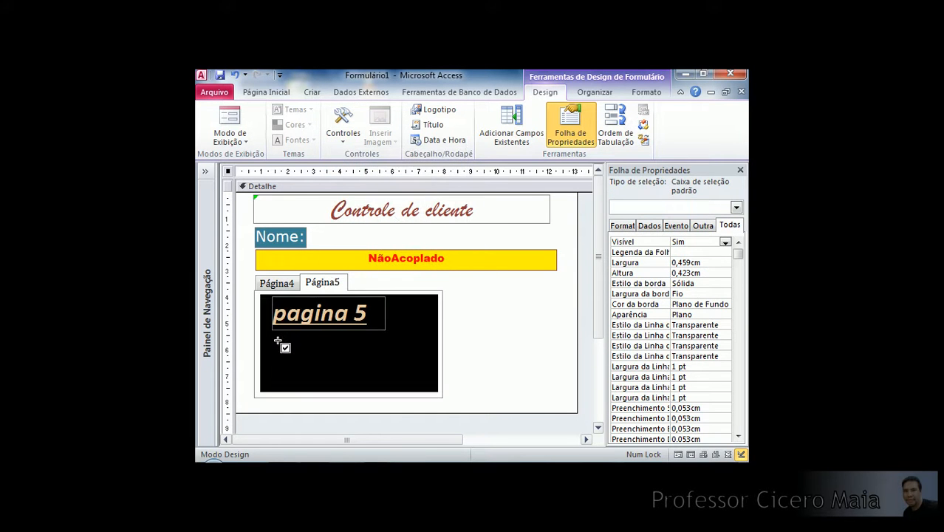
{"action": "left_click_drag", "start_coordinate": [281, 341], "coordinate": [300, 353]}
{"action": "left_click", "coordinate": [325, 361]}
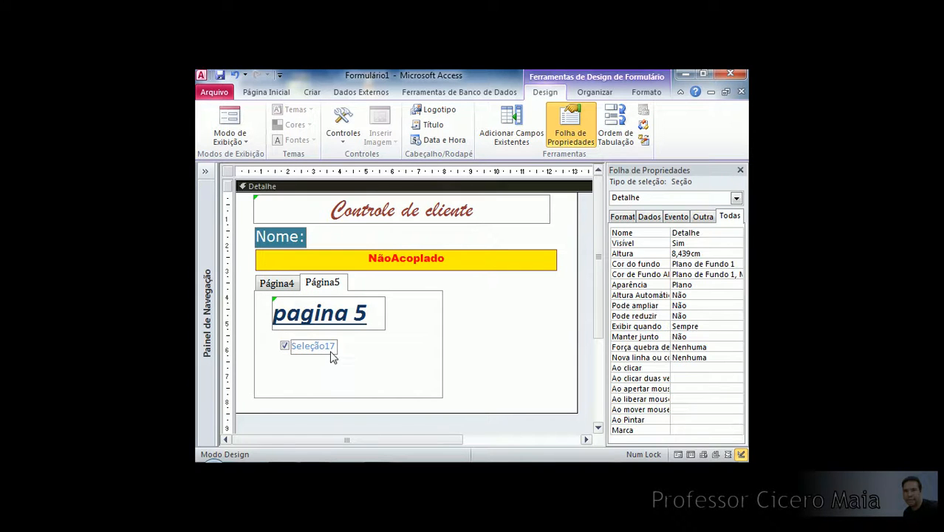
Add a second check box about 1.75 cm wide beneath the first one on Página5.
{"action": "left_click", "coordinate": [343, 125]}
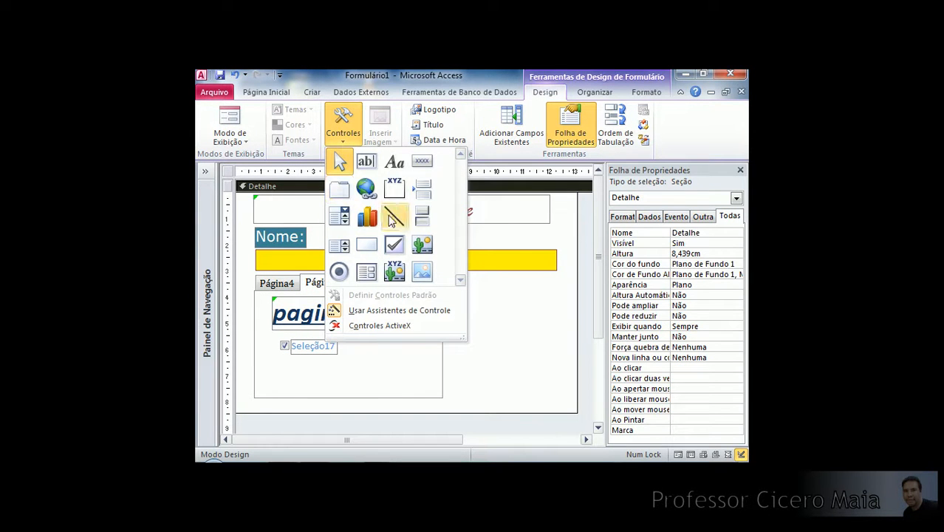
{"action": "left_click", "coordinate": [394, 244]}
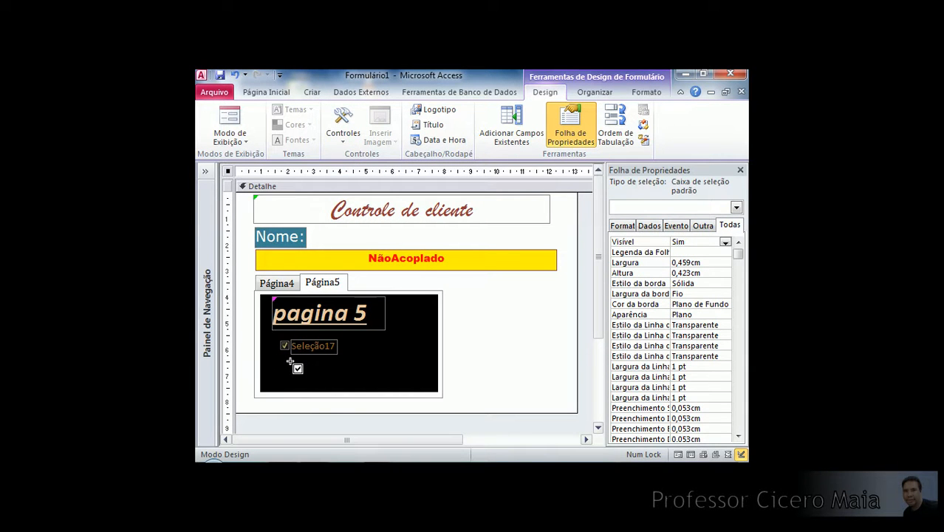
{"action": "left_click_drag", "start_coordinate": [290, 362], "coordinate": [337, 373]}
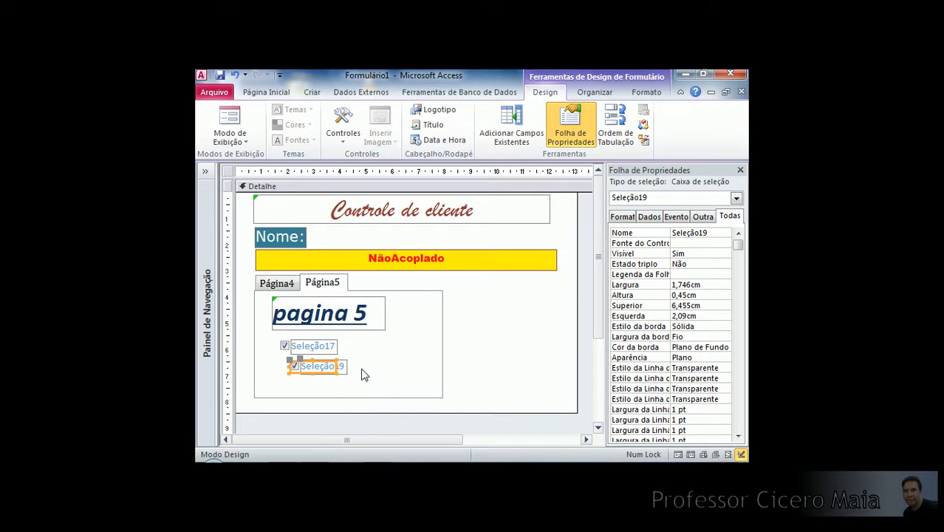
{"action": "left_click", "coordinate": [363, 368]}
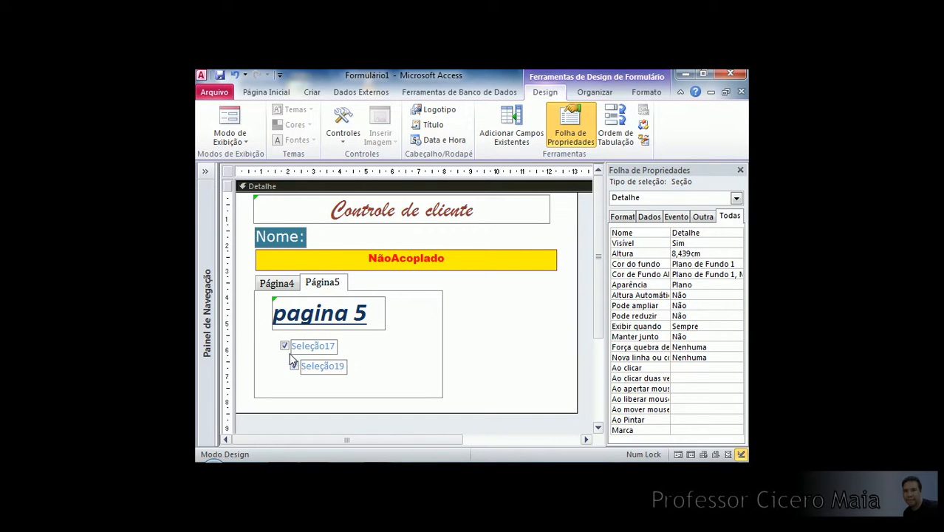
Add a third check box on Página5 to the right of the first one.
{"action": "left_click", "coordinate": [342, 128]}
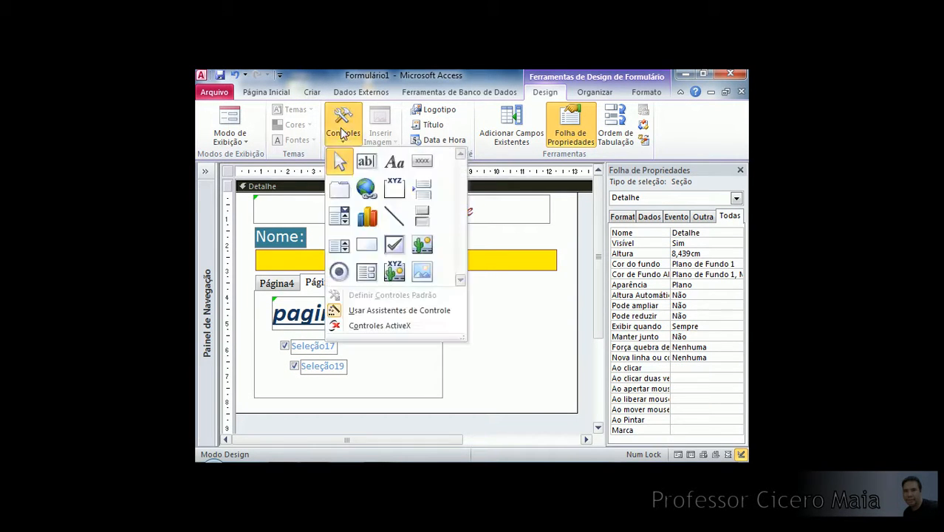
{"action": "left_click", "coordinate": [394, 245]}
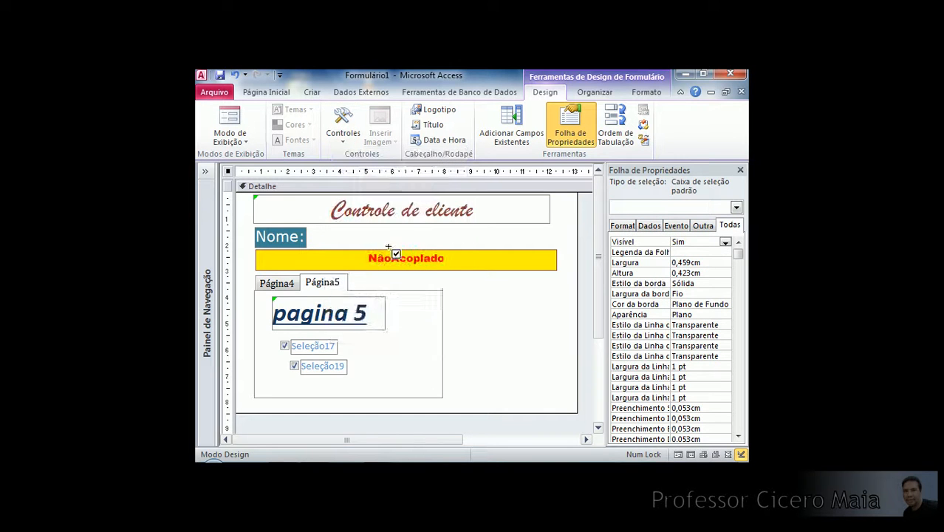
{"action": "left_click", "coordinate": [354, 343]}
{"action": "left_click", "coordinate": [379, 379]}
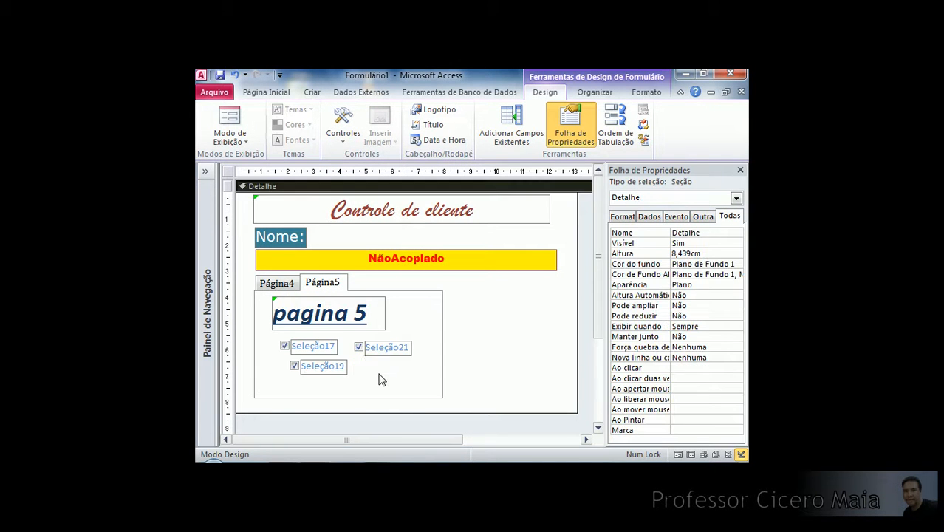
Rearrange the three check boxes and their labels into a vertical stack below the "pagina 5" label.
{"action": "left_click_drag", "start_coordinate": [268, 350], "coordinate": [301, 369]}
{"action": "left_click", "coordinate": [268, 374]}
{"action": "left_click", "coordinate": [326, 386]}
{"action": "left_click_drag", "start_coordinate": [348, 343], "coordinate": [388, 362]}
{"action": "left_click_drag", "start_coordinate": [387, 357], "coordinate": [382, 377]}
{"action": "left_click_drag", "start_coordinate": [350, 337], "coordinate": [315, 382]}
{"action": "left_click", "coordinate": [354, 352]}
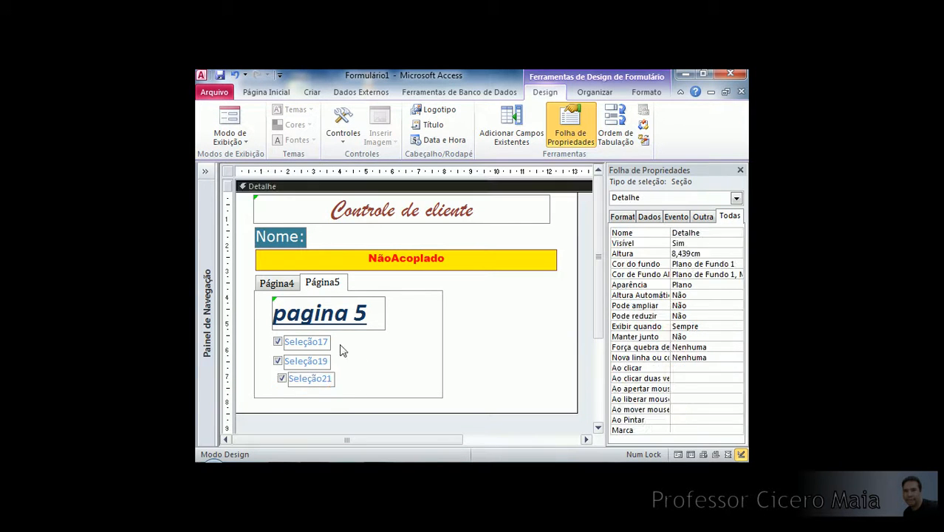
Nudge the lowest check box and its label left to align them with the two above.
{"action": "left_click", "coordinate": [296, 385]}
{"action": "left_click", "coordinate": [270, 384]}
{"action": "left_click_drag", "start_coordinate": [269, 376], "coordinate": [310, 384]}
{"action": "key", "text": "Left"}
{"action": "key", "text": "Left"}
{"action": "key", "text": "Left"}
{"action": "key", "text": "Left"}
{"action": "key", "text": "Left"}
{"action": "key", "text": "Left"}
{"action": "left_click", "coordinate": [310, 385]}
{"action": "left_click", "coordinate": [363, 383]}
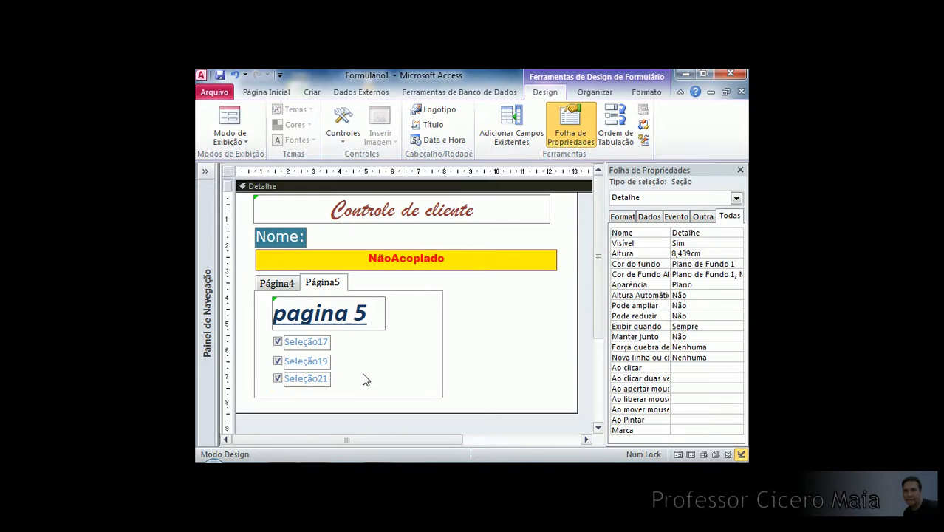
Widen the labels of all three Página5 check boxes together to about 3.86 cm.
{"action": "left_click_drag", "start_coordinate": [339, 349], "coordinate": [325, 387]}
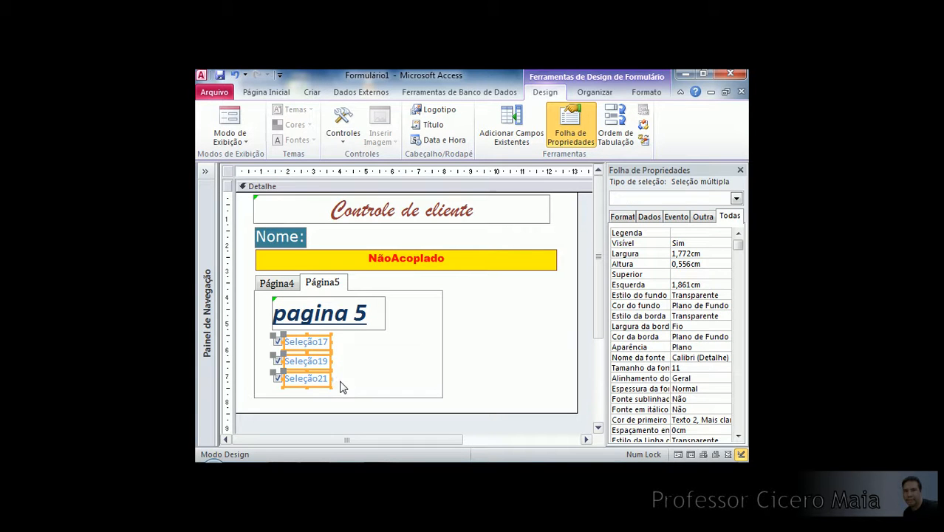
{"action": "left_click", "coordinate": [369, 378]}
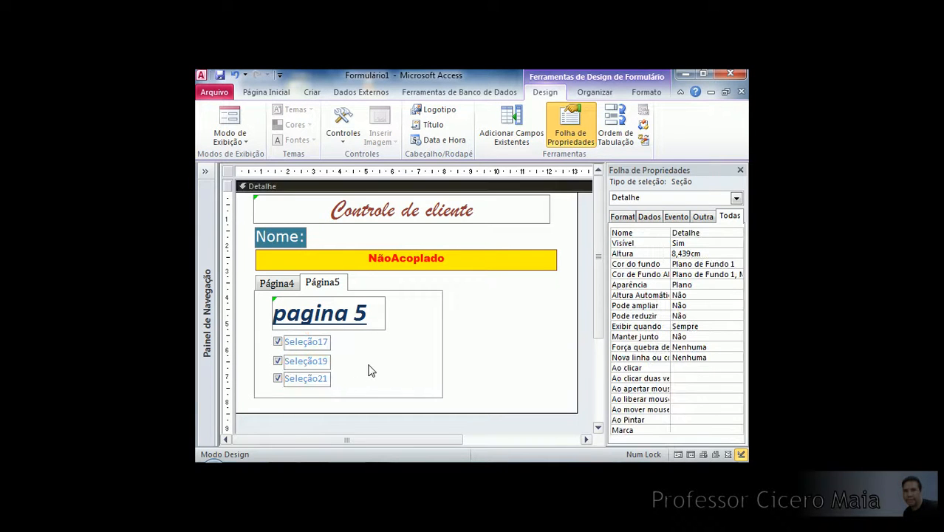
{"action": "left_click", "coordinate": [343, 124]}
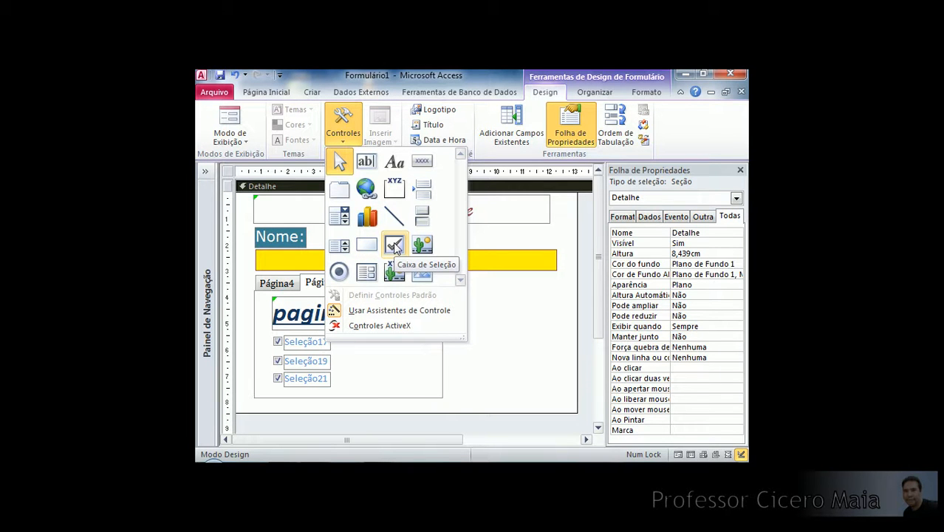
{"action": "left_click", "coordinate": [361, 382]}
{"action": "left_click_drag", "start_coordinate": [331, 334], "coordinate": [385, 377]}
{"action": "left_click", "coordinate": [405, 365]}
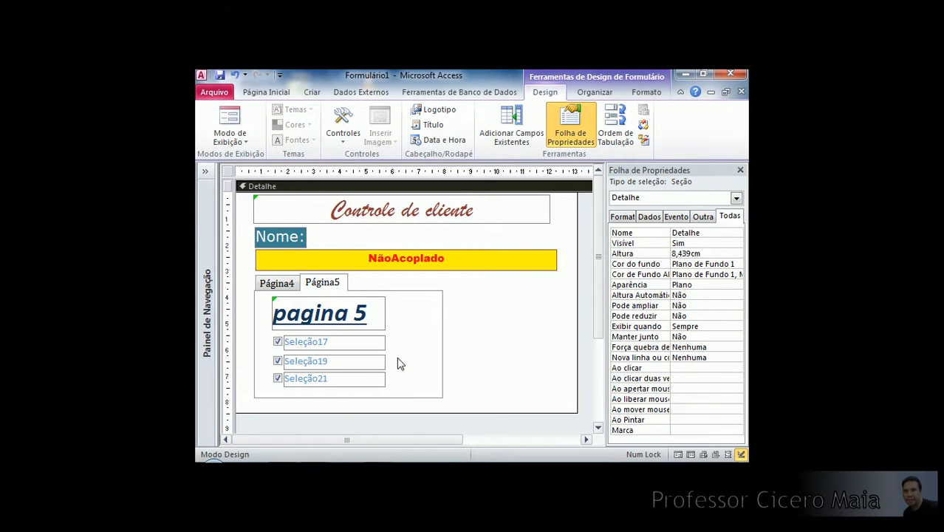
Inspect each of the three check boxes and its attached label on Página5.
{"action": "left_click", "coordinate": [276, 342]}
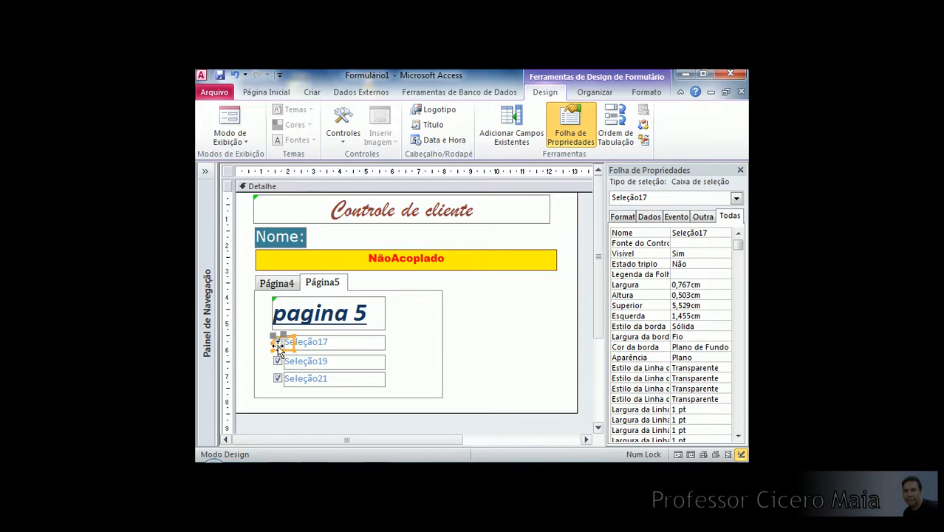
{"action": "left_click", "coordinate": [277, 362]}
{"action": "left_click", "coordinate": [277, 344]}
{"action": "left_click", "coordinate": [277, 362]}
{"action": "left_click", "coordinate": [278, 379]}
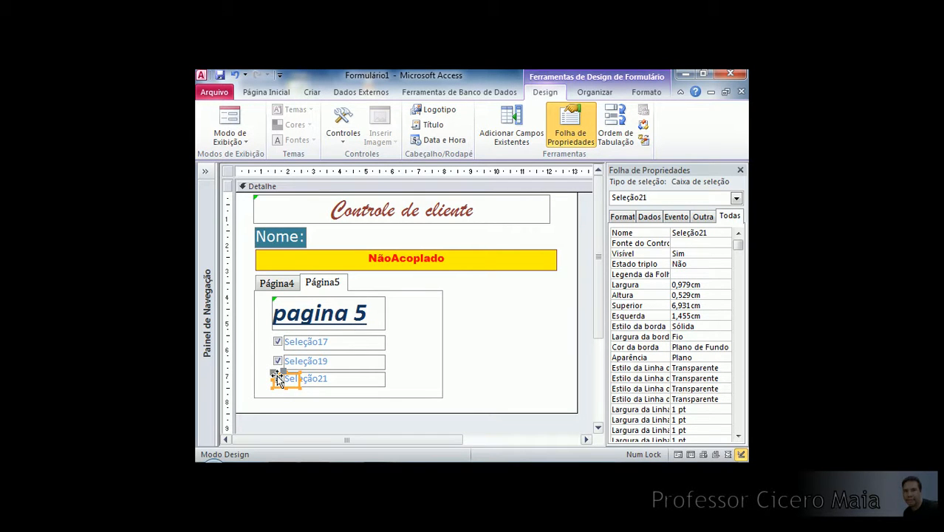
{"action": "left_click", "coordinate": [277, 342]}
{"action": "left_click", "coordinate": [305, 361]}
{"action": "left_click", "coordinate": [340, 345]}
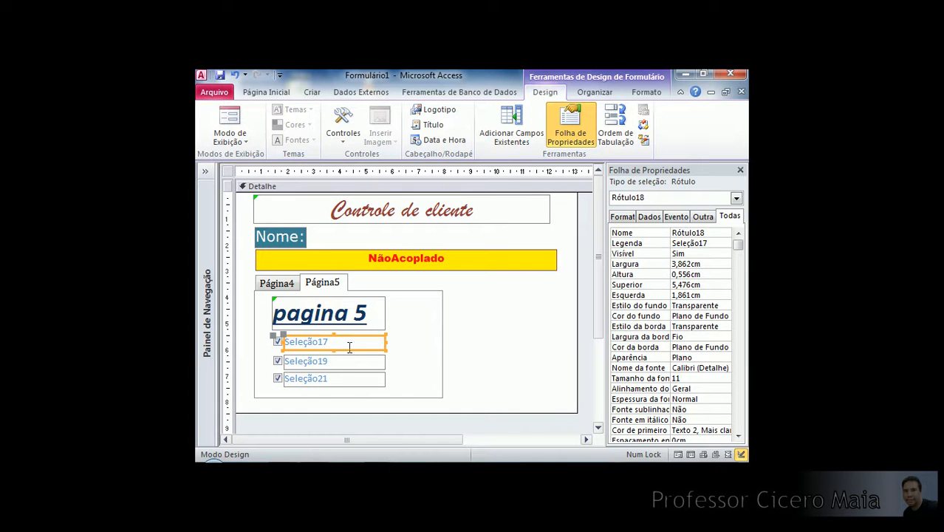
{"action": "left_click", "coordinate": [344, 361]}
{"action": "left_click", "coordinate": [340, 379]}
{"action": "left_click", "coordinate": [337, 344]}
{"action": "left_click", "coordinate": [332, 362]}
{"action": "left_click", "coordinate": [334, 379]}
Replace the uppermost check box's label text with "Turno Manha".
{"action": "left_click", "coordinate": [336, 342]}
{"action": "left_click", "coordinate": [342, 341]}
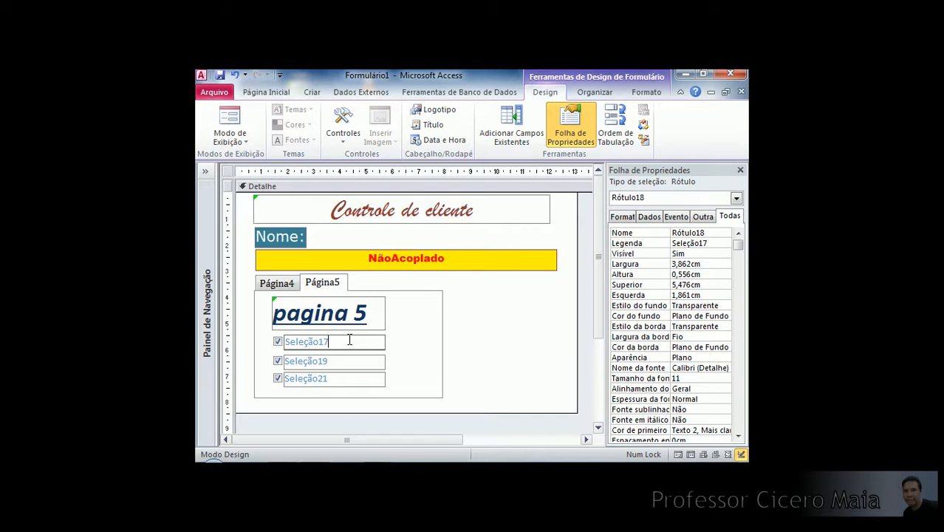
{"action": "key", "text": "BackSpace"}
{"action": "key", "text": "BackSpace"}
{"action": "key", "text": "BackSpace"}
{"action": "key", "text": "BackSpace"}
{"action": "key", "text": "BackSpace"}
{"action": "key", "text": "BackSpace"}
{"action": "key", "text": "BackSpace"}
{"action": "key", "text": "BackSpace"}
{"action": "key", "text": "Return"}
Replace the middle check box's label text with "Turno Tarde".
{"action": "left_click", "coordinate": [336, 362]}
{"action": "left_click", "coordinate": [345, 360]}
{"action": "key", "text": "BackSpace"}
{"action": "key", "text": "BackSpace"}
{"action": "key", "text": "BackSpace"}
{"action": "key", "text": "BackSpace"}
{"action": "key", "text": "BackSpace"}
{"action": "key", "text": "BackSpace"}
{"action": "key", "text": "BackSpace"}
{"action": "key", "text": "BackSpace"}
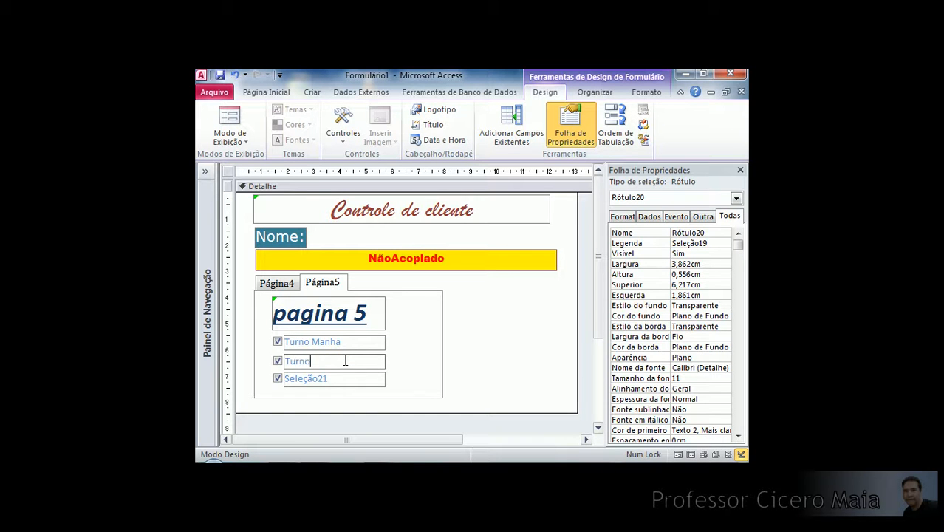
{"action": "key", "text": "Return"}
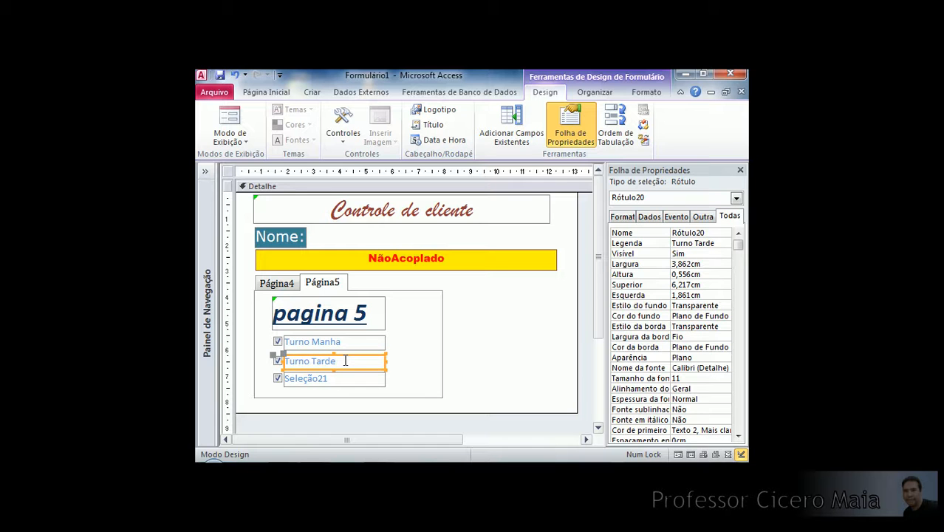
Replace the lowest check box's label text with "Turno Noite".
{"action": "left_click", "coordinate": [341, 380]}
{"action": "left_click", "coordinate": [346, 377]}
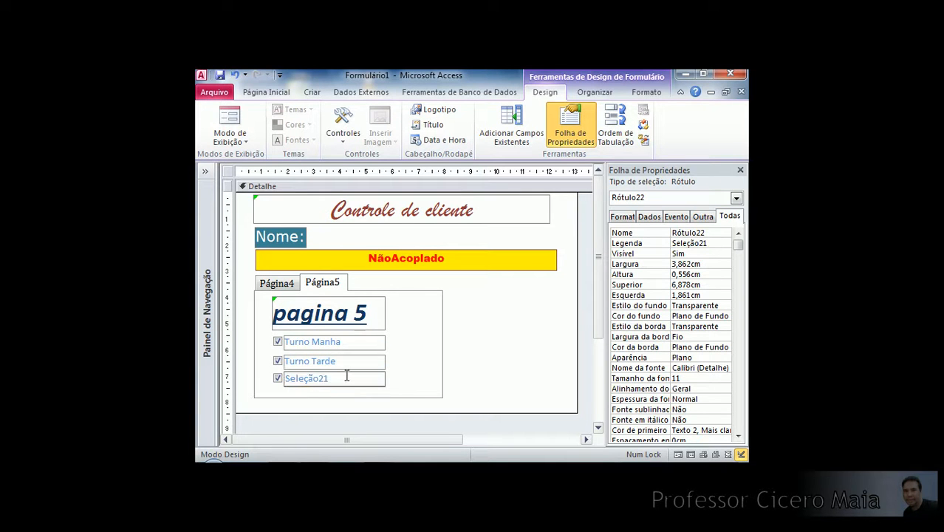
{"action": "key", "text": "BackSpace"}
{"action": "key", "text": "BackSpace"}
{"action": "key", "text": "BackSpace"}
{"action": "key", "text": "BackSpace"}
{"action": "key", "text": "BackSpace"}
{"action": "key", "text": "BackSpace"}
{"action": "key", "text": "BackSpace"}
{"action": "key", "text": "BackSpace"}
{"action": "type", "text": "T"}
{"action": "left_click", "coordinate": [411, 351]}
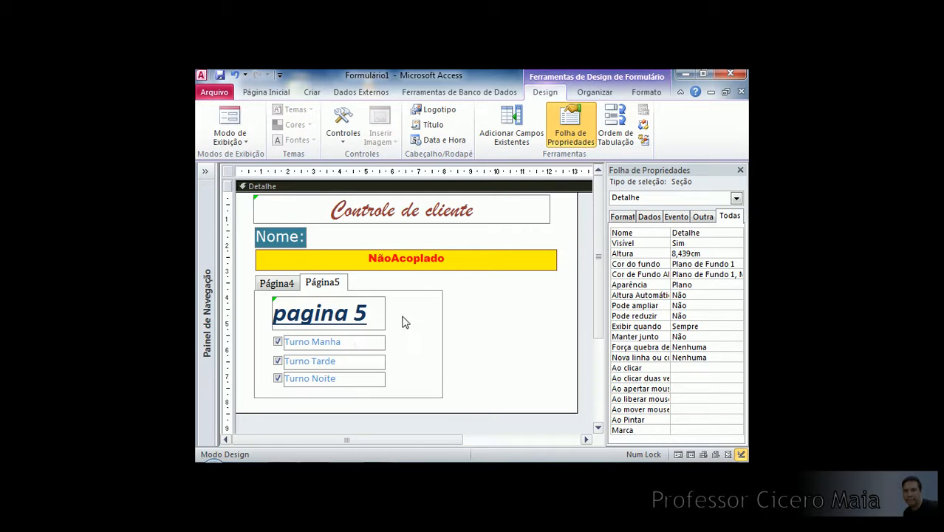
Show the form in Form view and test the Turno check boxes on Página5, finishing with Turno Manha and Turno Tarde ticked.
{"action": "right_click", "coordinate": [578, 233]}
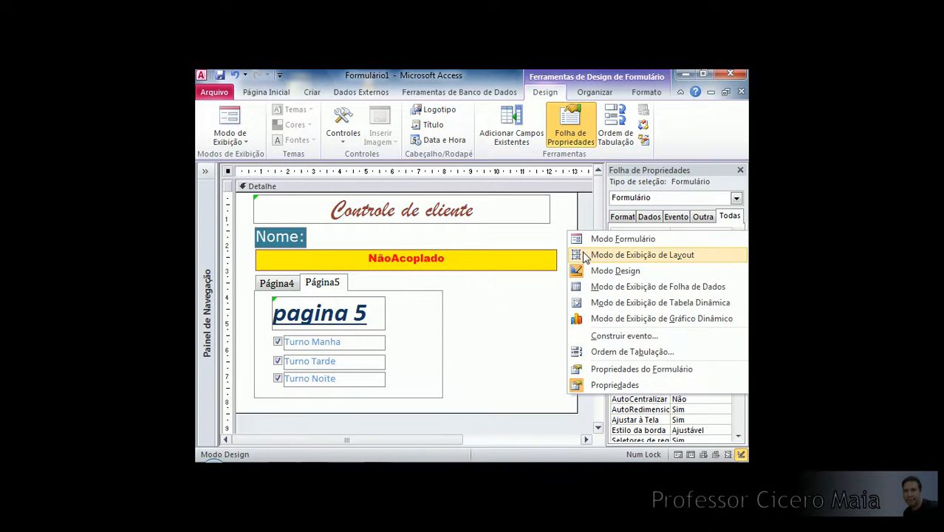
{"action": "left_click", "coordinate": [588, 240]}
{"action": "left_click", "coordinate": [317, 257]}
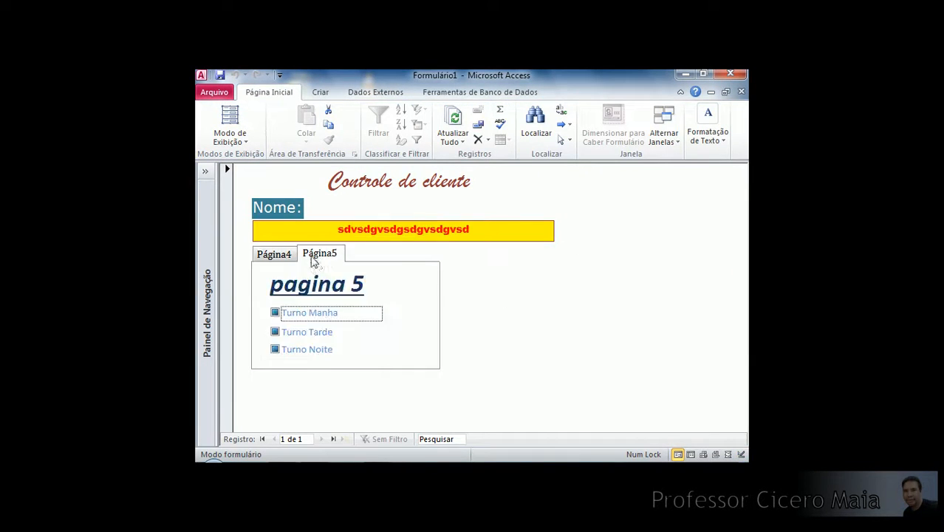
{"action": "left_click", "coordinate": [277, 314]}
{"action": "left_click", "coordinate": [275, 333]}
{"action": "left_click", "coordinate": [276, 350]}
{"action": "left_click", "coordinate": [277, 332]}
{"action": "left_click", "coordinate": [277, 313]}
{"action": "left_click", "coordinate": [276, 332]}
{"action": "left_click", "coordinate": [276, 350]}
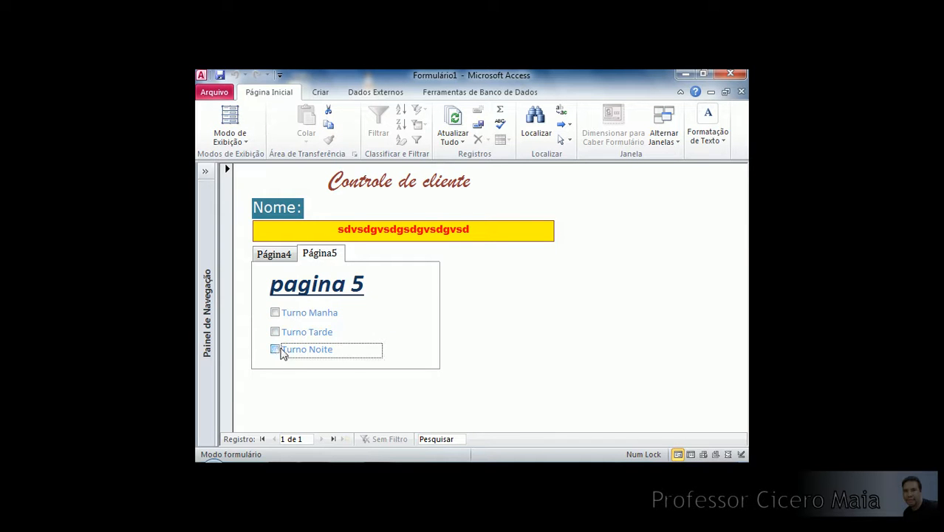
{"action": "left_click", "coordinate": [310, 316]}
{"action": "left_click", "coordinate": [312, 334]}
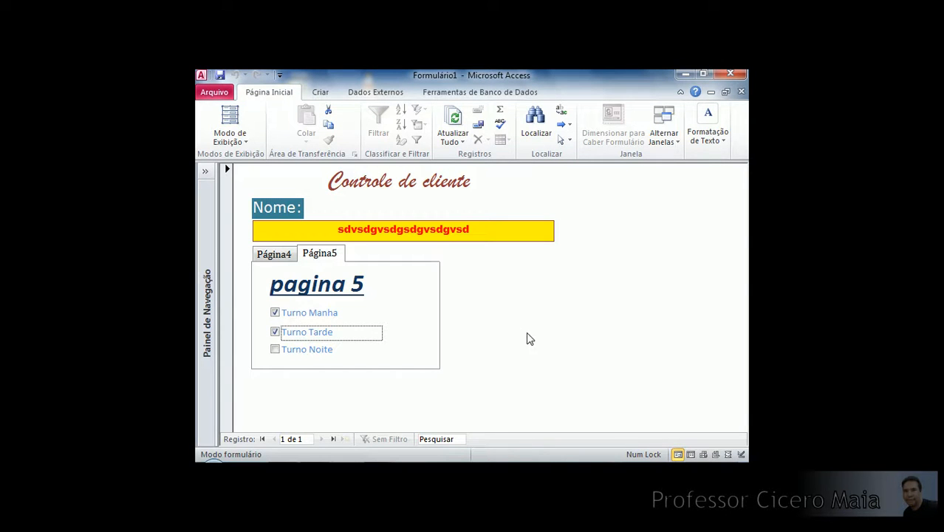
Toggle the three Turno check boxes repeatedly through their labels, finishing with all three ticked.
{"action": "left_click", "coordinate": [296, 318]}
{"action": "left_click", "coordinate": [289, 336]}
{"action": "left_click", "coordinate": [288, 347]}
{"action": "left_click", "coordinate": [289, 333]}
{"action": "left_click", "coordinate": [290, 316]}
{"action": "left_click", "coordinate": [289, 334]}
{"action": "left_click", "coordinate": [289, 349]}
{"action": "left_click", "coordinate": [291, 333]}
{"action": "left_click", "coordinate": [294, 318]}
{"action": "left_click", "coordinate": [295, 334]}
{"action": "left_click", "coordinate": [293, 351]}
{"action": "left_click", "coordinate": [294, 332]}
{"action": "left_click", "coordinate": [324, 317]}
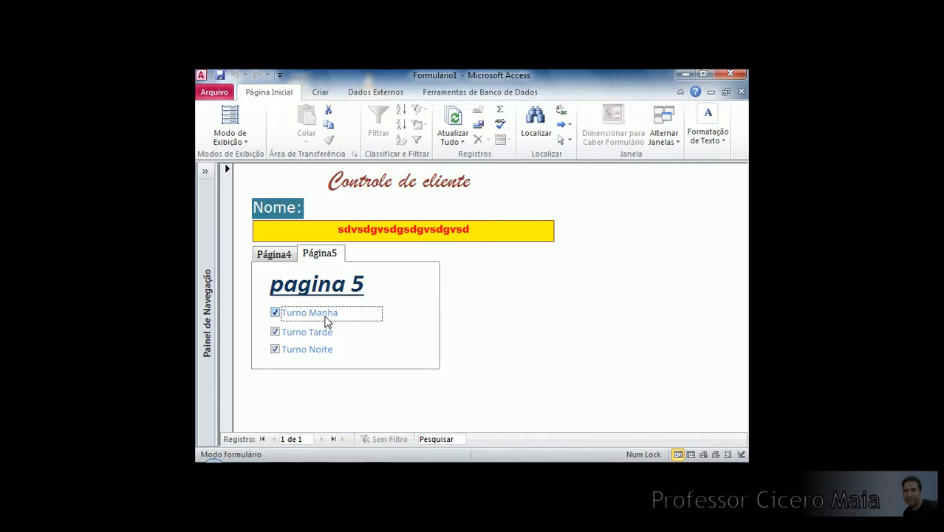
Test the gender options on Página4, finishing with Feminino selected.
{"action": "left_click", "coordinate": [274, 258]}
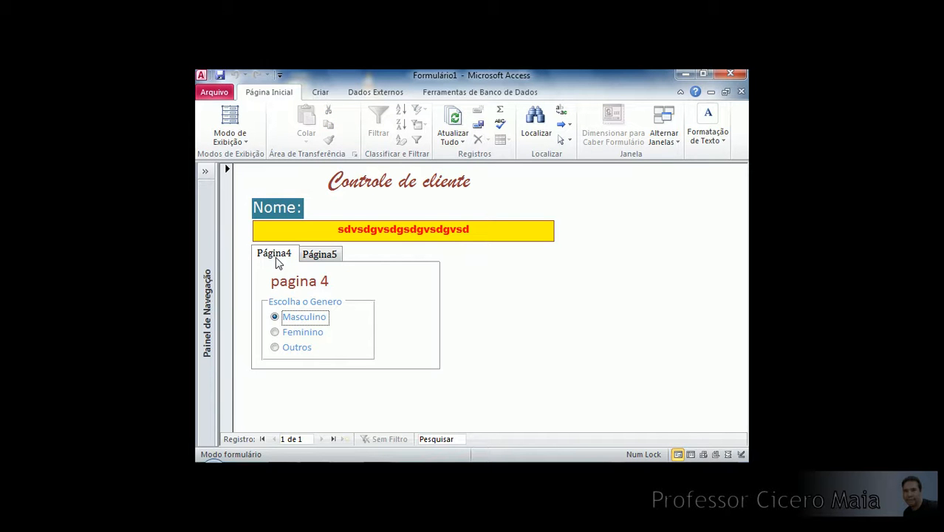
{"action": "left_click", "coordinate": [275, 333]}
{"action": "left_click", "coordinate": [275, 347]}
{"action": "left_click", "coordinate": [289, 337]}
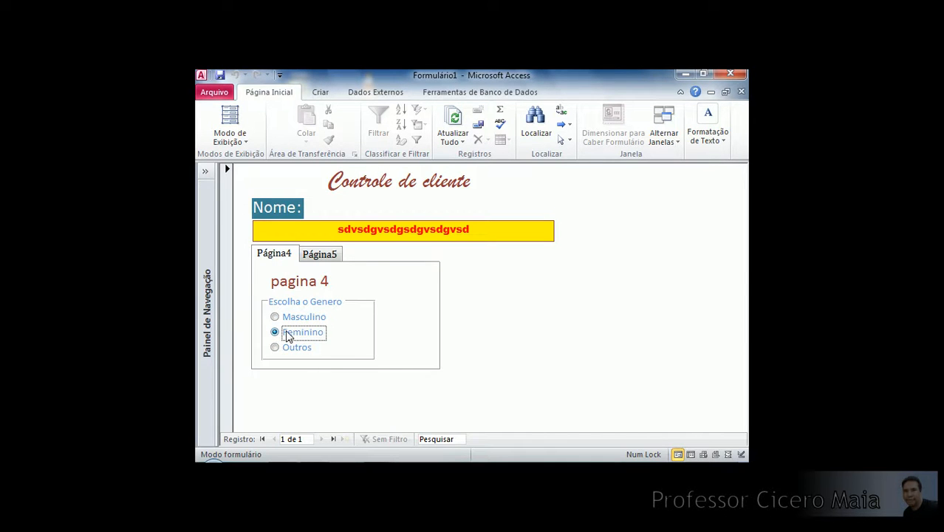
Go back to Página5 and toggle the check boxes until only Turno Tarde is ticked.
{"action": "left_click", "coordinate": [316, 255]}
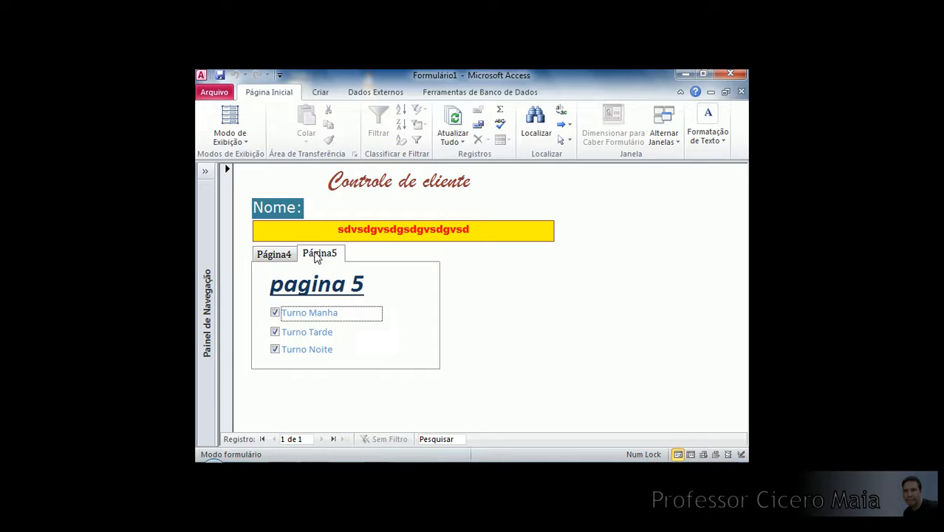
{"action": "left_click", "coordinate": [275, 313]}
{"action": "left_click", "coordinate": [275, 333]}
{"action": "left_click", "coordinate": [275, 349]}
{"action": "left_click", "coordinate": [275, 332]}
Return the form to Design view and look over the available form controls.
{"action": "right_click", "coordinate": [544, 262]}
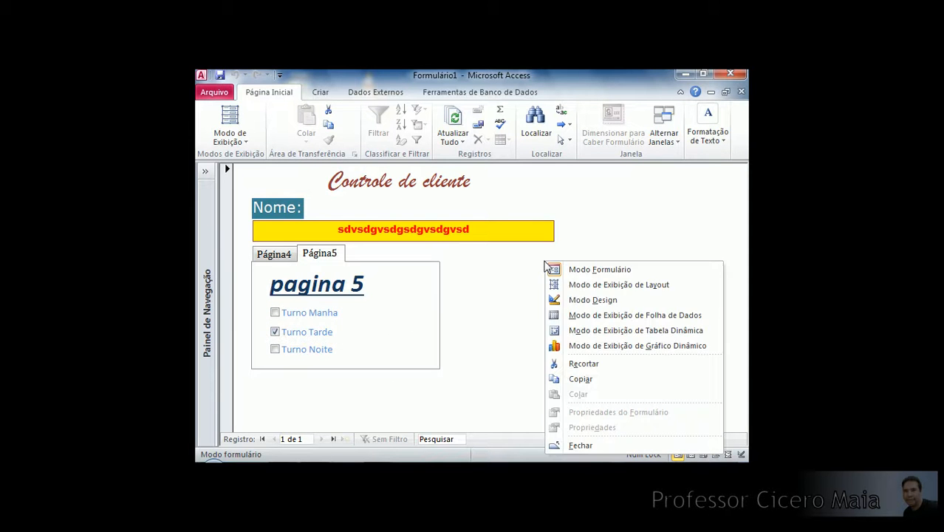
{"action": "left_click", "coordinate": [584, 301]}
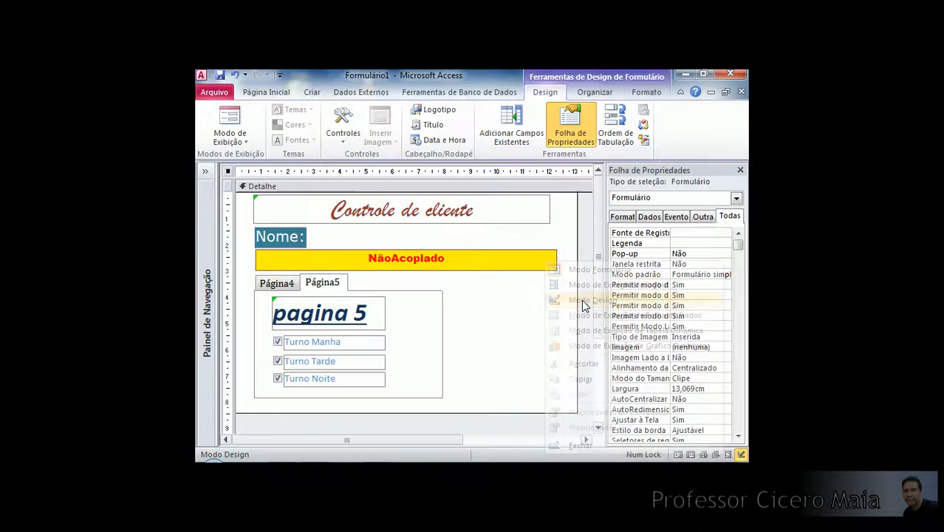
{"action": "left_click", "coordinate": [337, 140]}
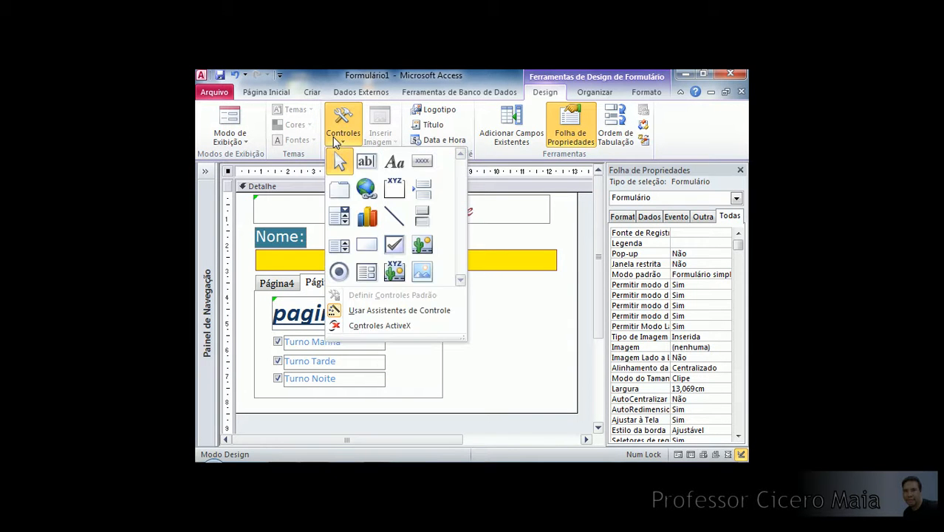
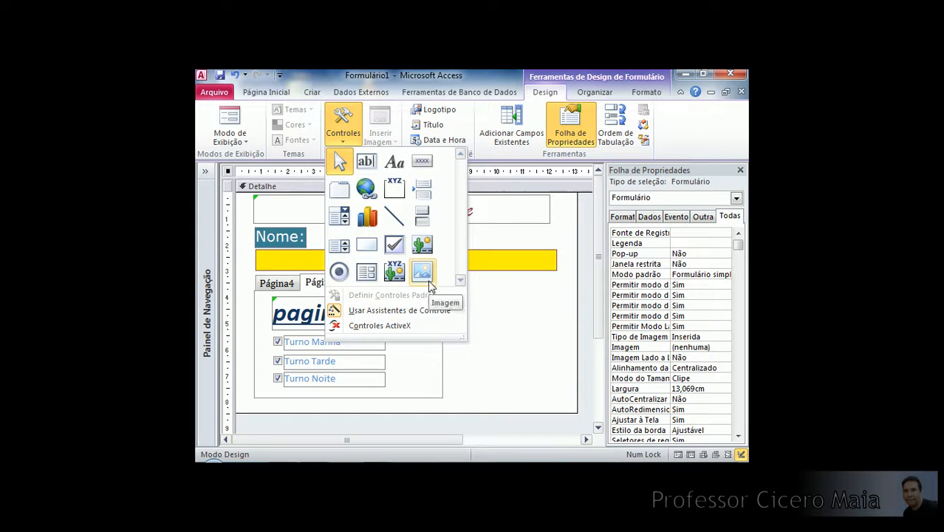
{"action": "left_click", "coordinate": [506, 344]}
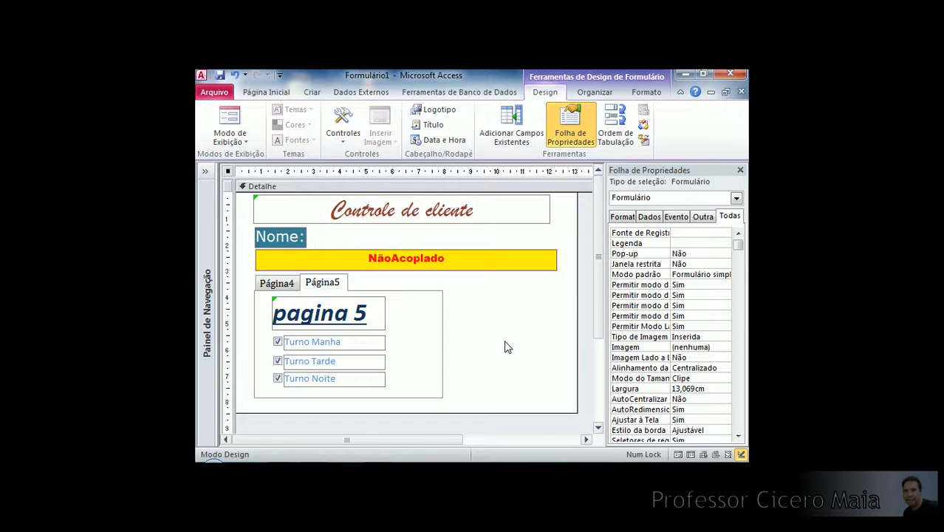
Set the caption of the Página4 tab page to "Dados pessoais".
{"action": "left_click", "coordinate": [289, 285]}
{"action": "left_click", "coordinate": [315, 285]}
{"action": "left_click", "coordinate": [481, 295]}
{"action": "left_click", "coordinate": [288, 286]}
{"action": "left_click", "coordinate": [632, 243]}
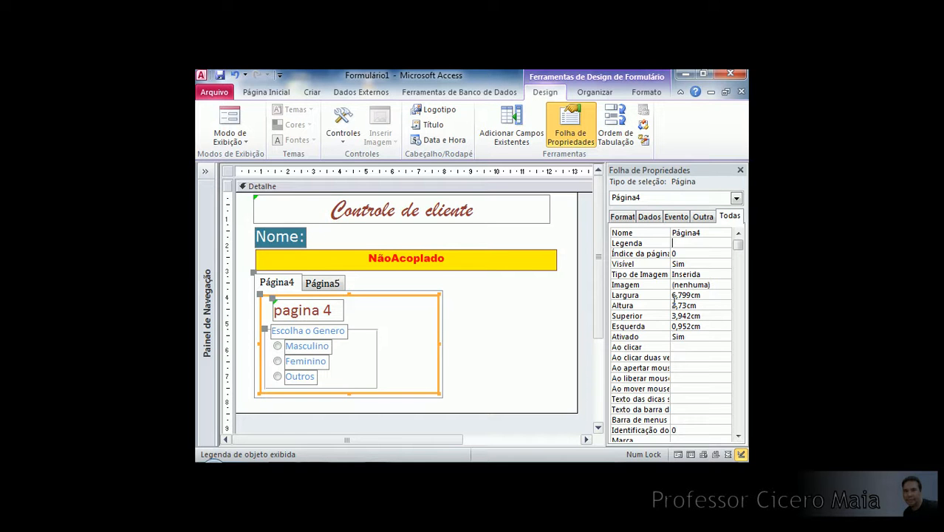
{"action": "type", "text": "Dados pessoais"}
{"action": "key", "text": "Return"}
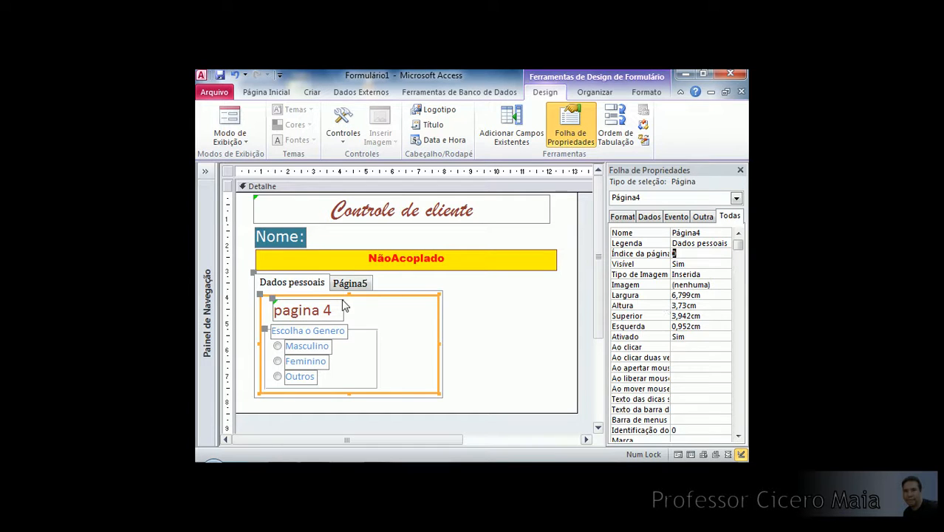
{"action": "left_click", "coordinate": [633, 237]}
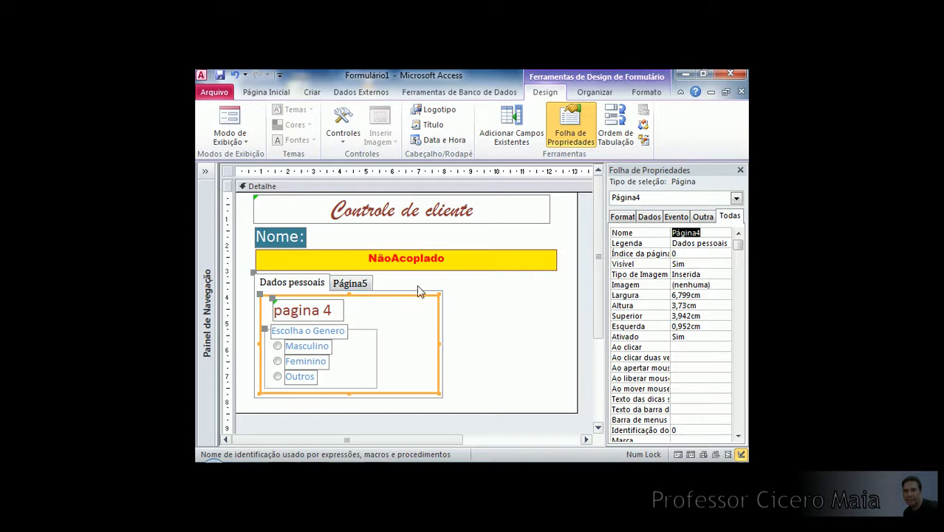
{"action": "left_click", "coordinate": [487, 303]}
Draw an image control about 4.2 cm wide and 4.15 cm high to the right of the tab control.
{"action": "left_click", "coordinate": [344, 137]}
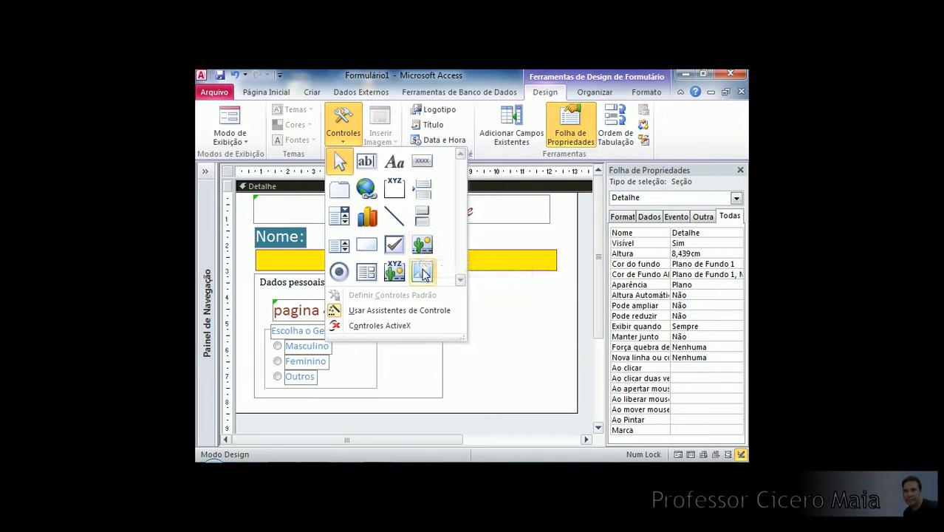
{"action": "left_click", "coordinate": [423, 274]}
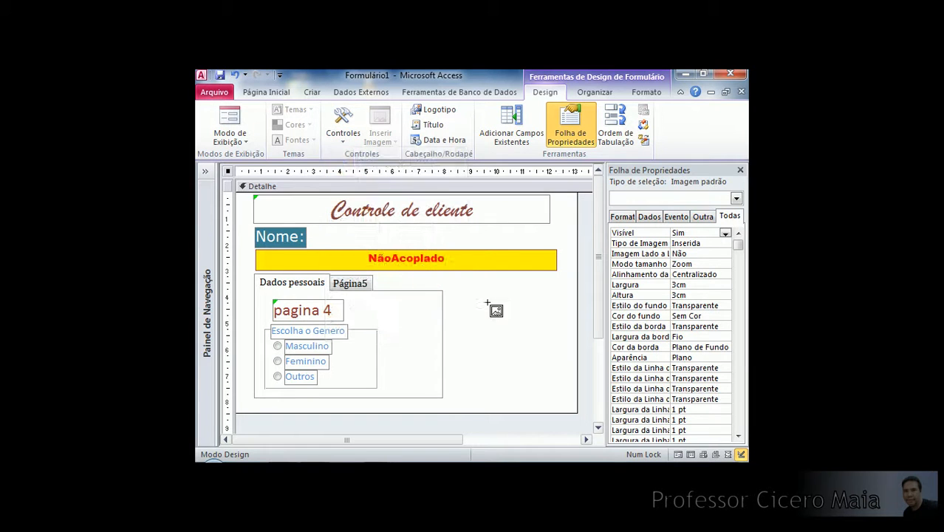
{"action": "left_click_drag", "start_coordinate": [452, 285], "coordinate": [564, 393]}
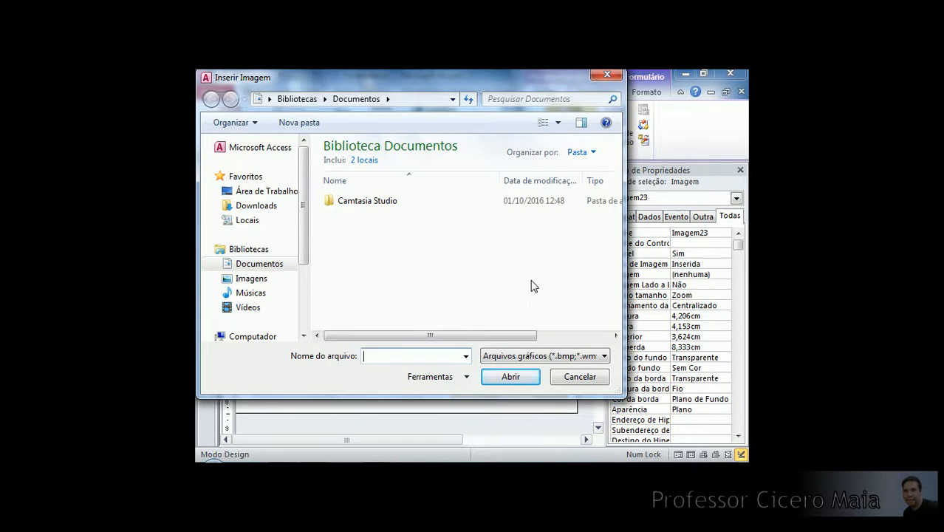
Insert Deserto.jpg from the Amostras de Imagens folder into the new image control.
{"action": "left_click_drag", "start_coordinate": [478, 87], "coordinate": [526, 93]}
{"action": "left_click", "coordinate": [300, 294]}
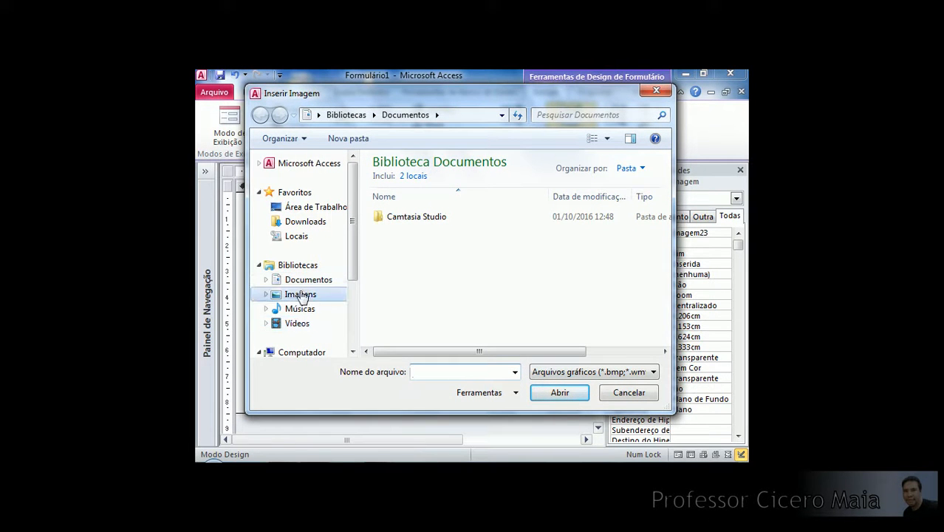
{"action": "double_click", "coordinate": [405, 235]}
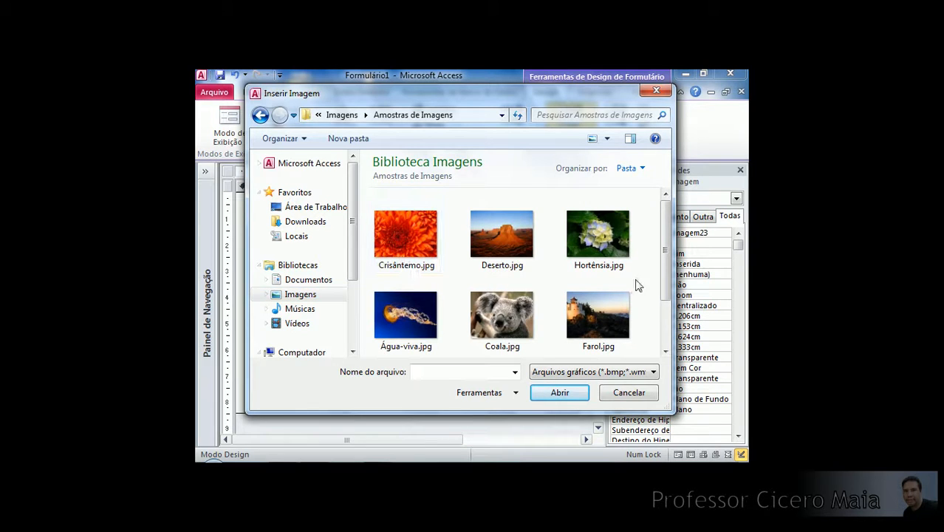
{"action": "left_click", "coordinate": [515, 245]}
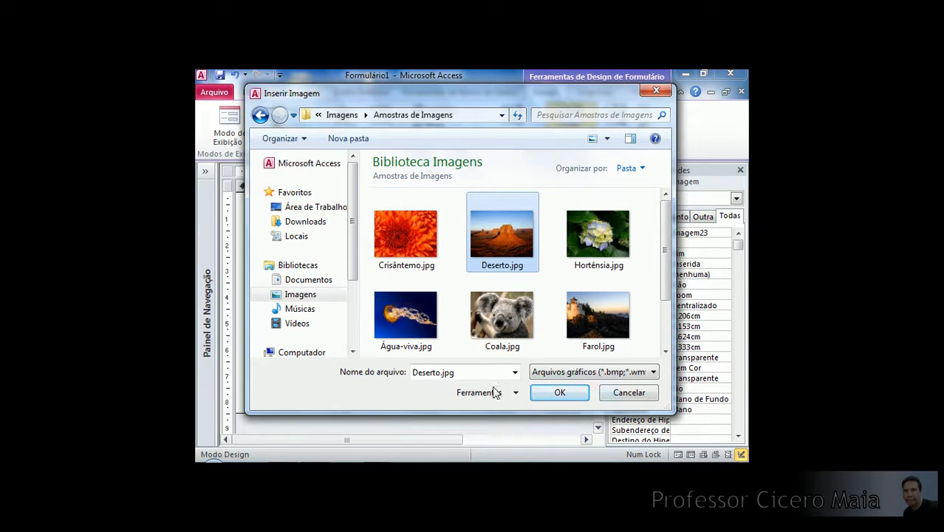
{"action": "left_click", "coordinate": [559, 392]}
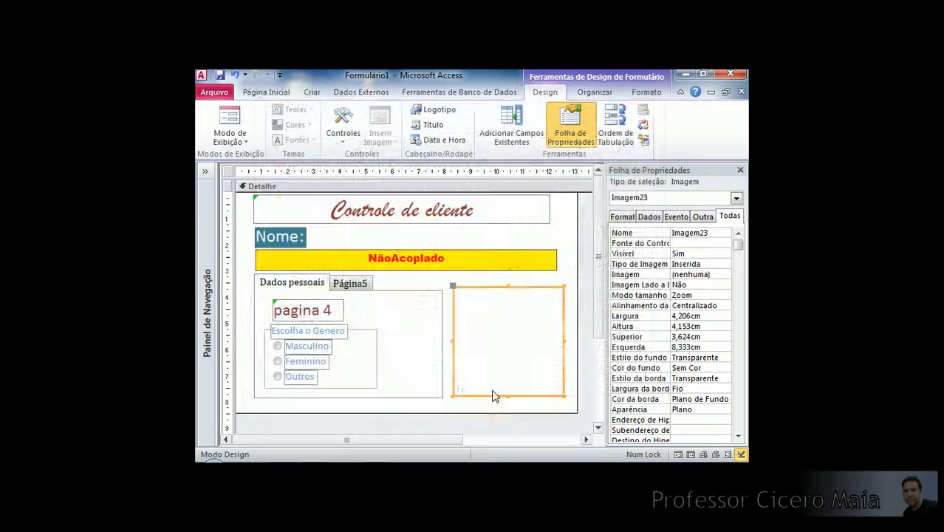
{"action": "left_click", "coordinate": [571, 382]}
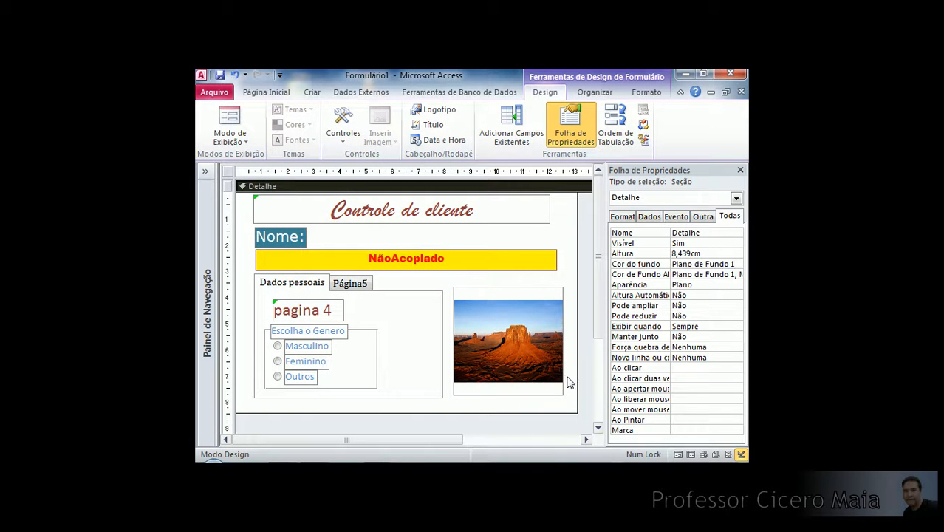
Select the desert image and open its Modo tamanho property for editing.
{"action": "left_click", "coordinate": [551, 340]}
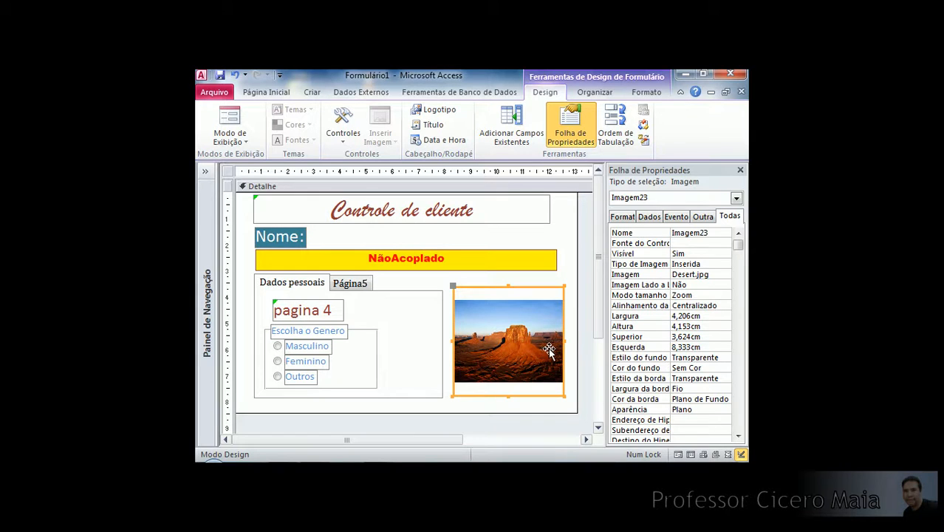
{"action": "left_click", "coordinate": [624, 295]}
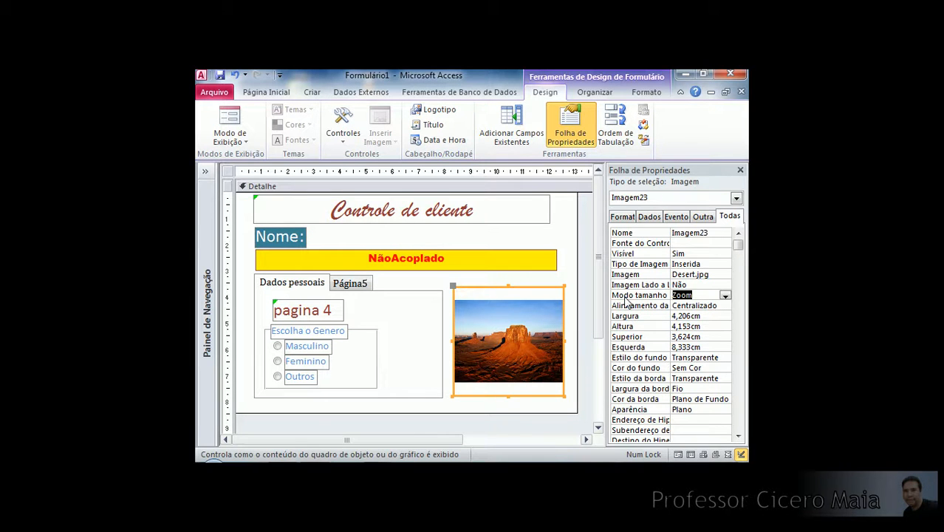